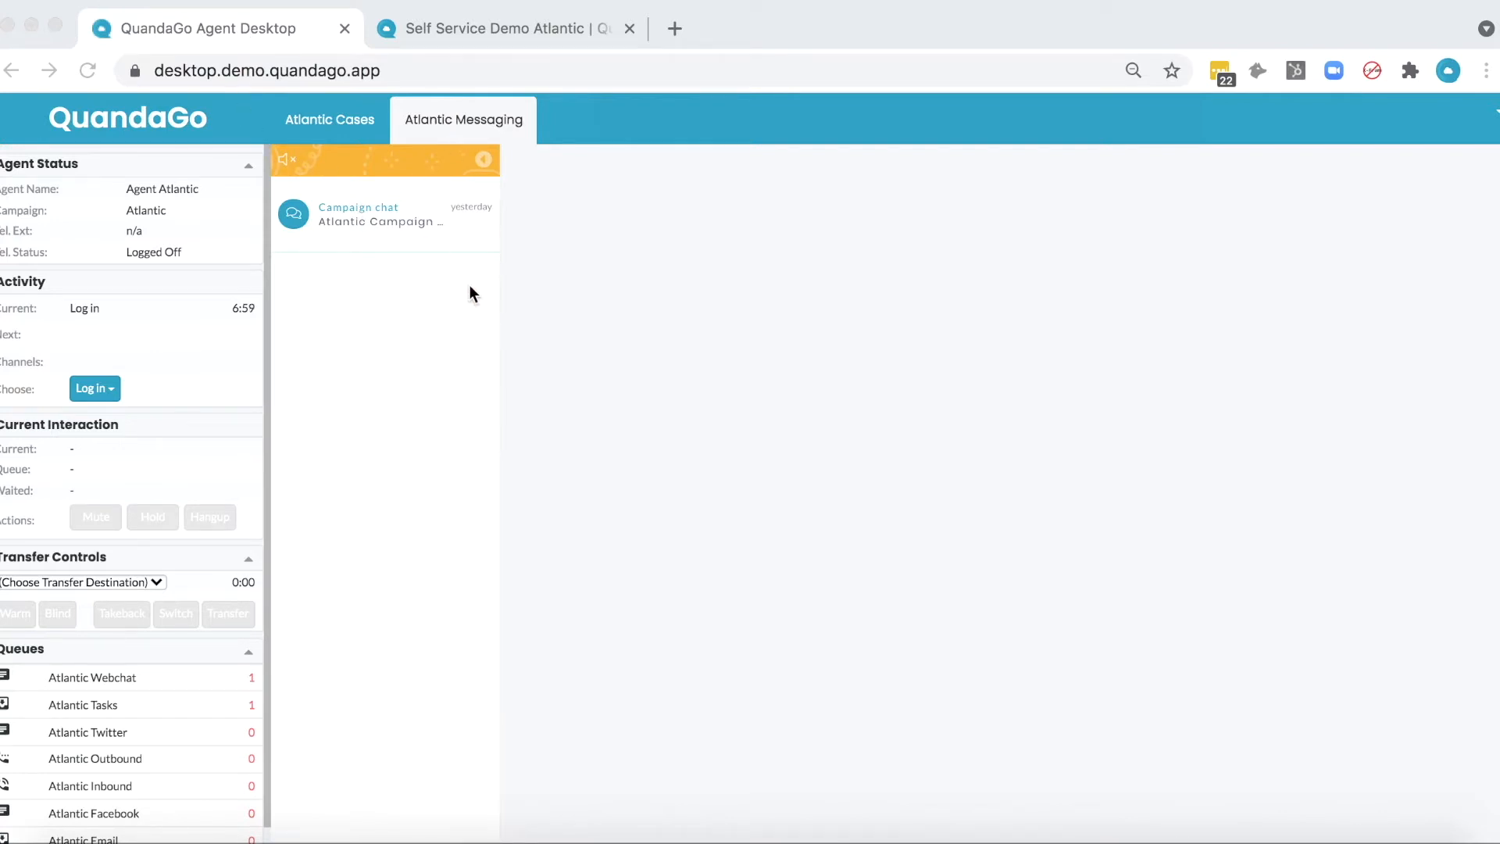
# Switch to the Self Service Demo page and send "How can I dispute an invoice?" in the live chat.
pyautogui.click(516, 30)
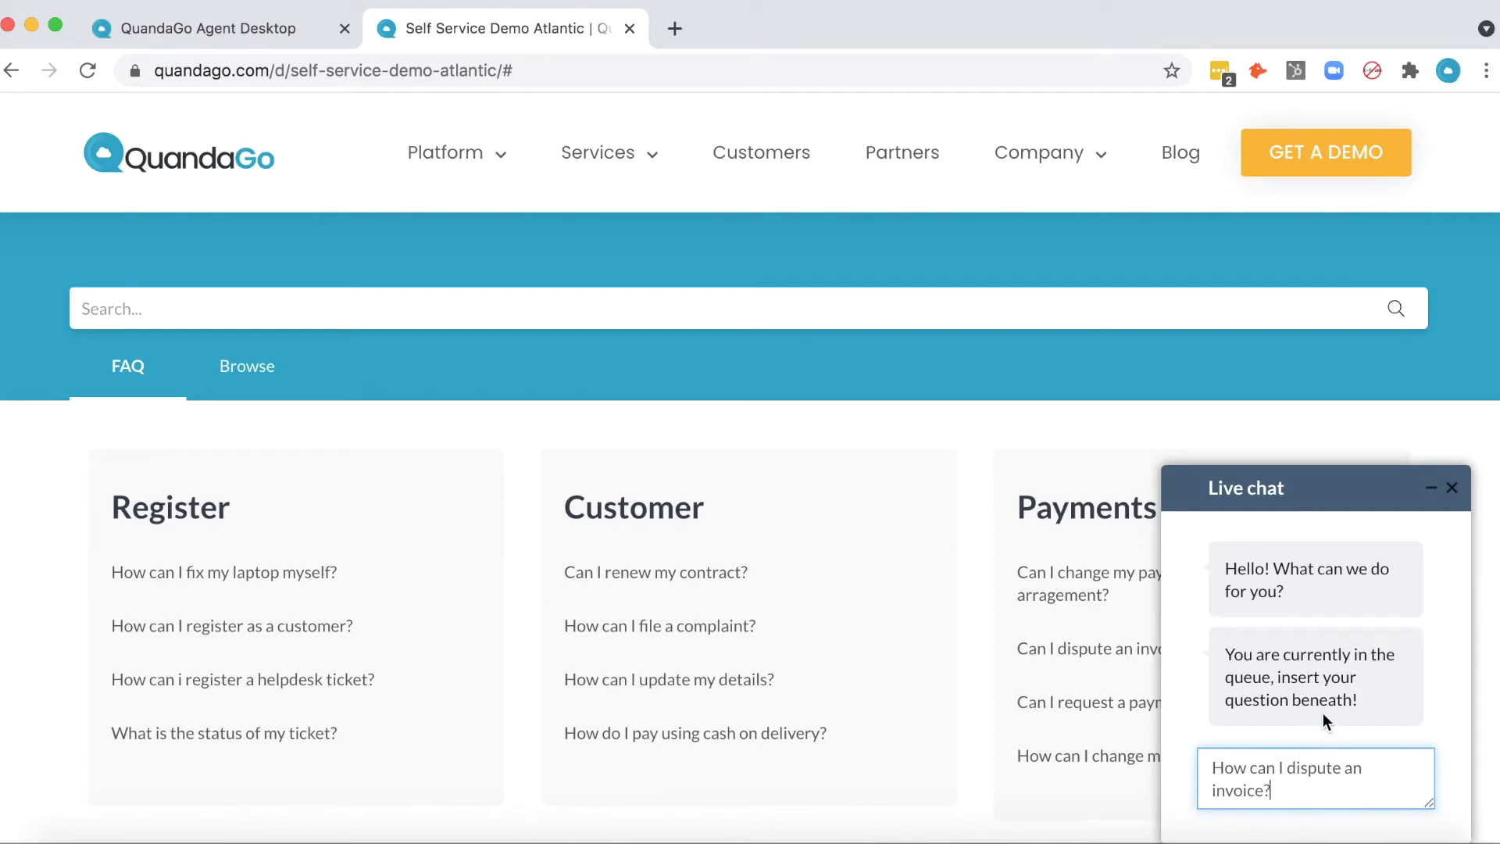
pyautogui.press('Return')
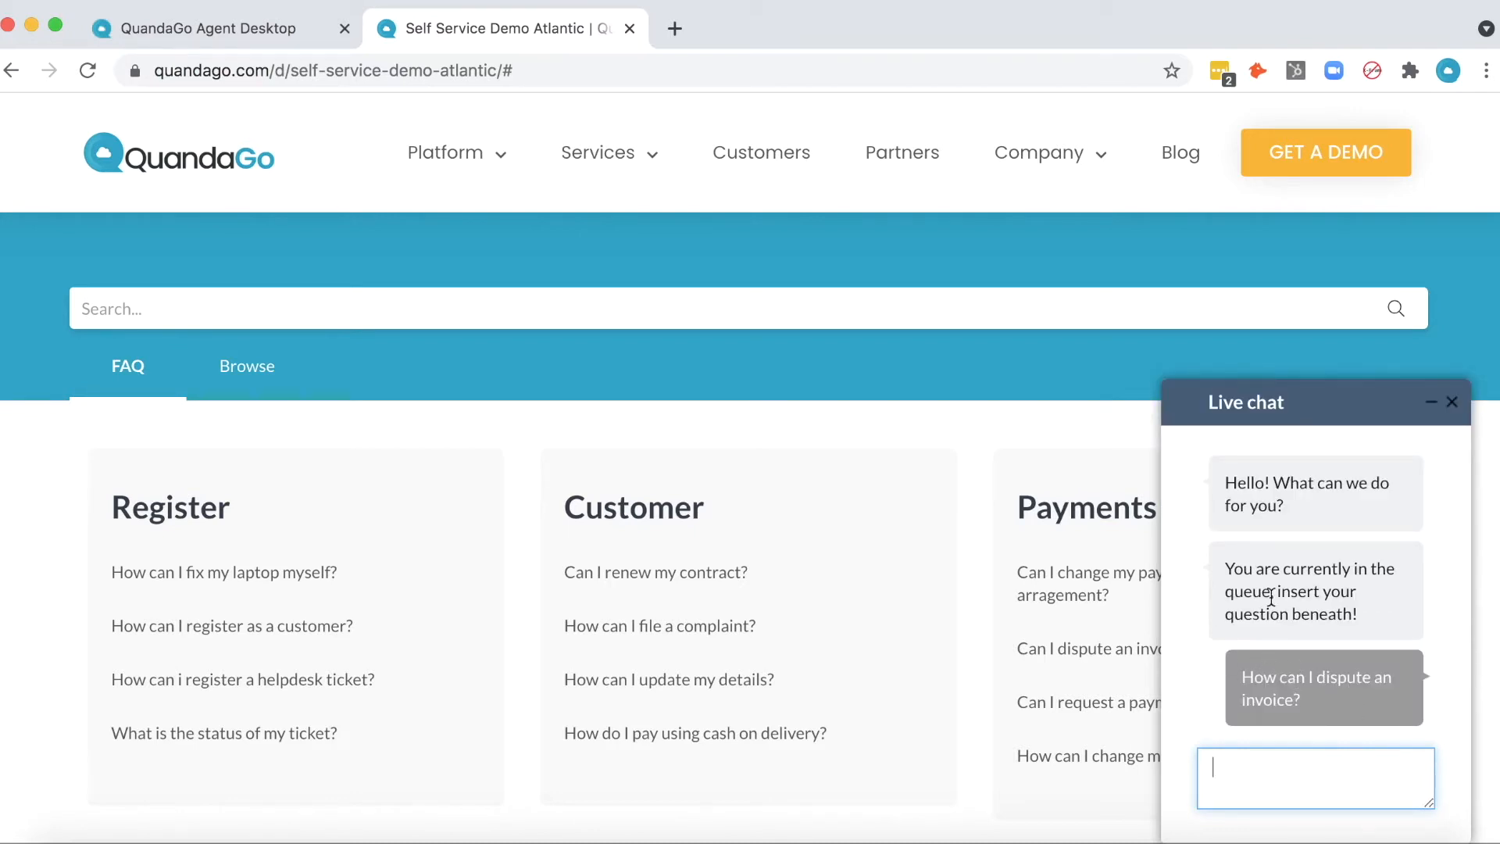
# Return to the agent desktop, set the agent's activity to Chat and open the incoming Atlantic Webchat conversation.
pyautogui.click(242, 23)
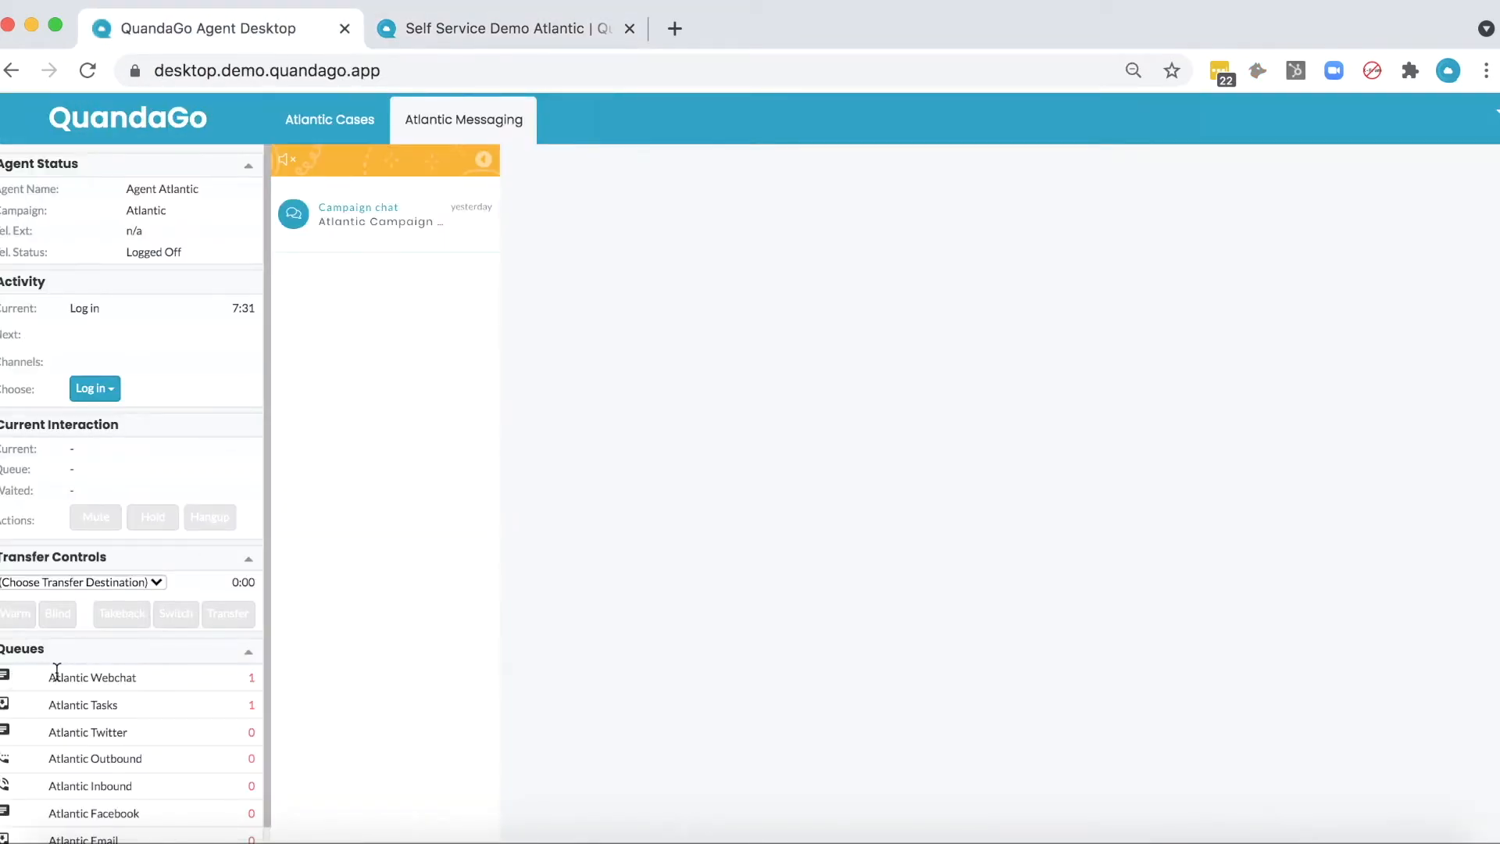
pyautogui.click(95, 389)
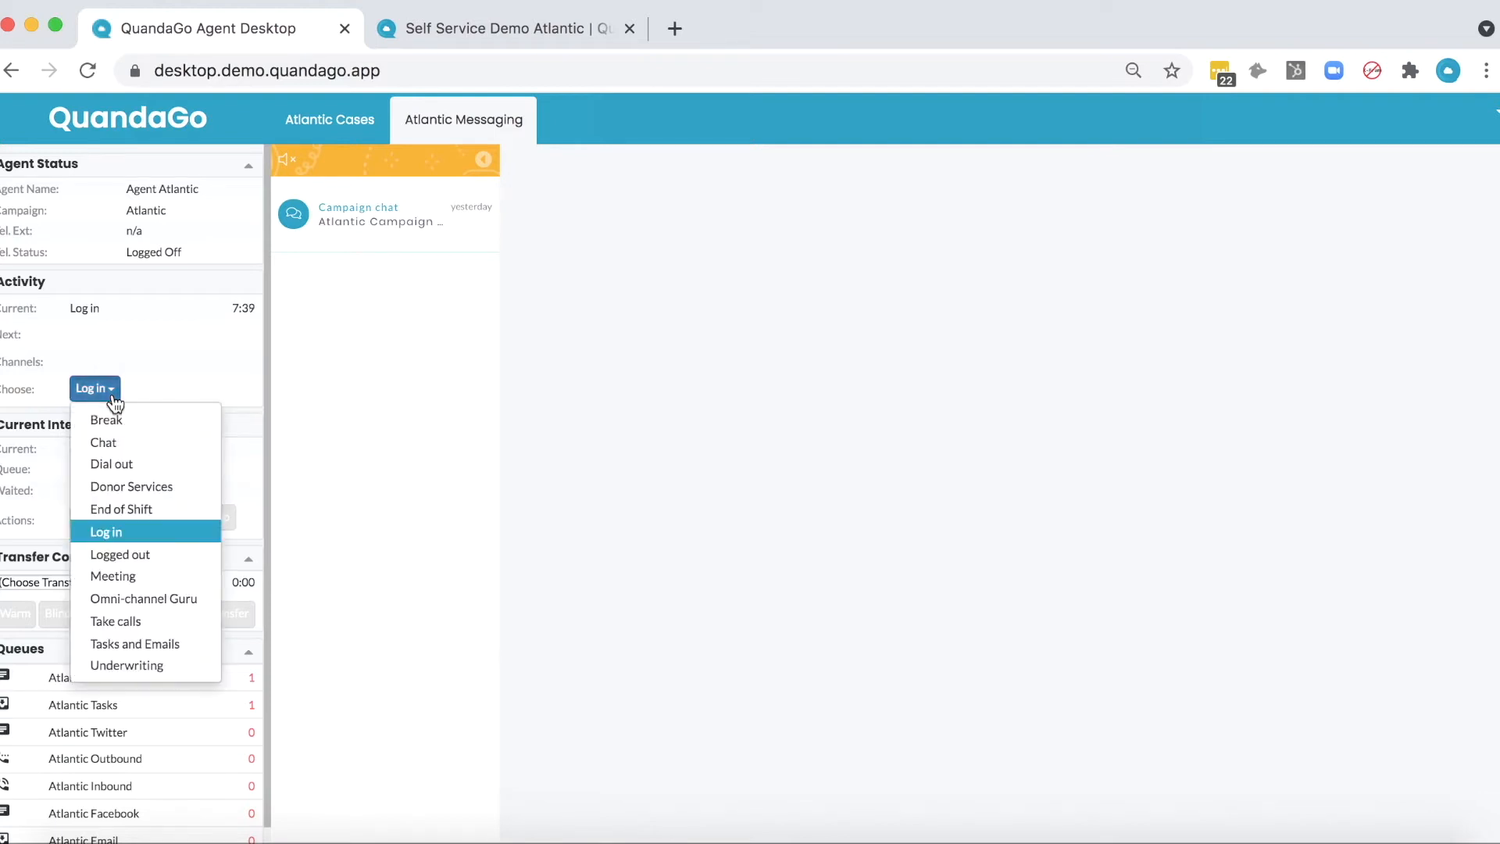
pyautogui.click(113, 449)
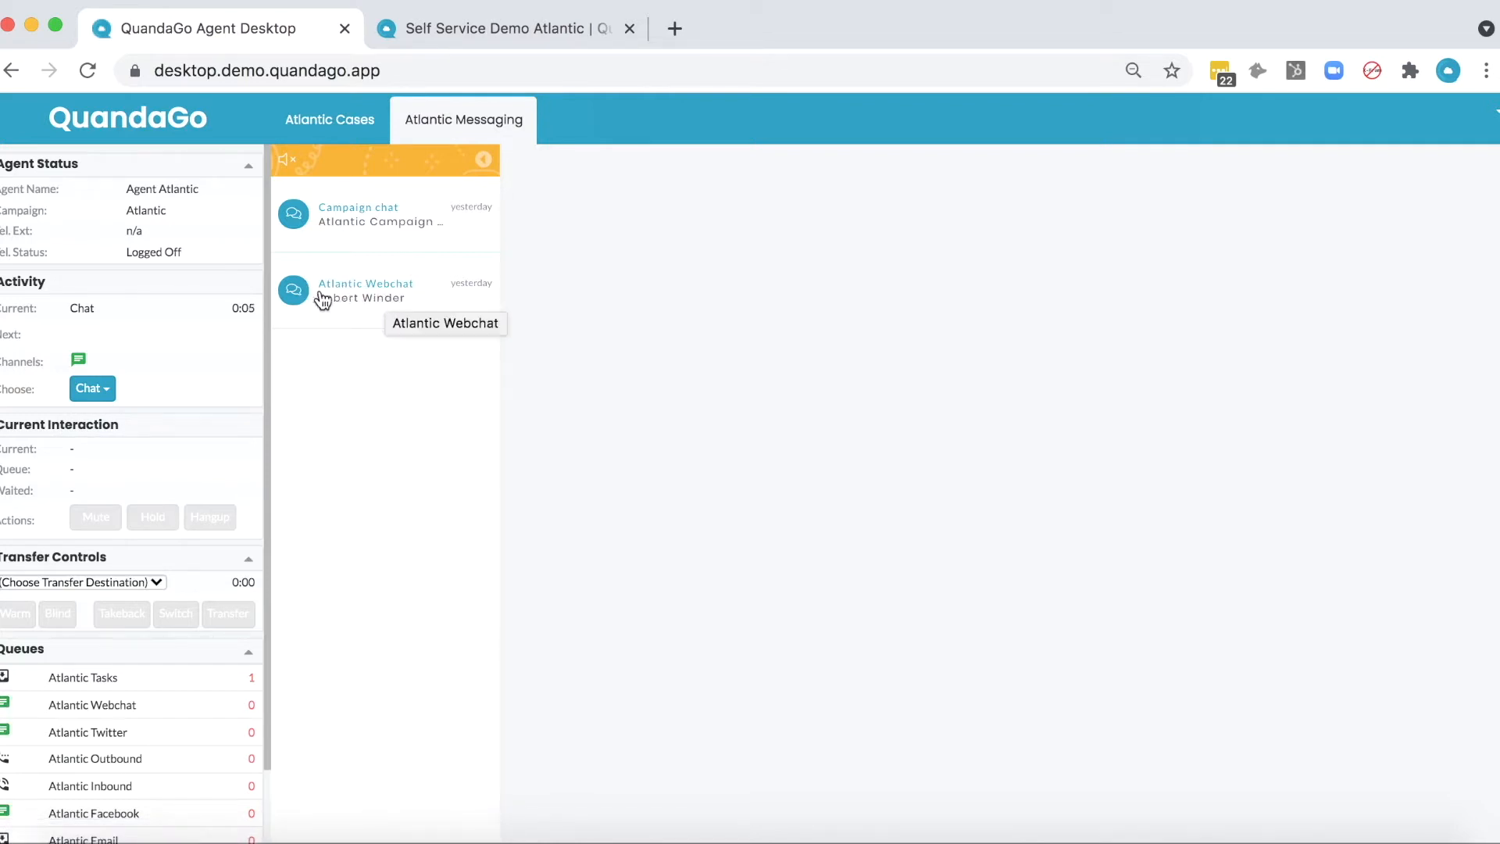
pyautogui.click(372, 310)
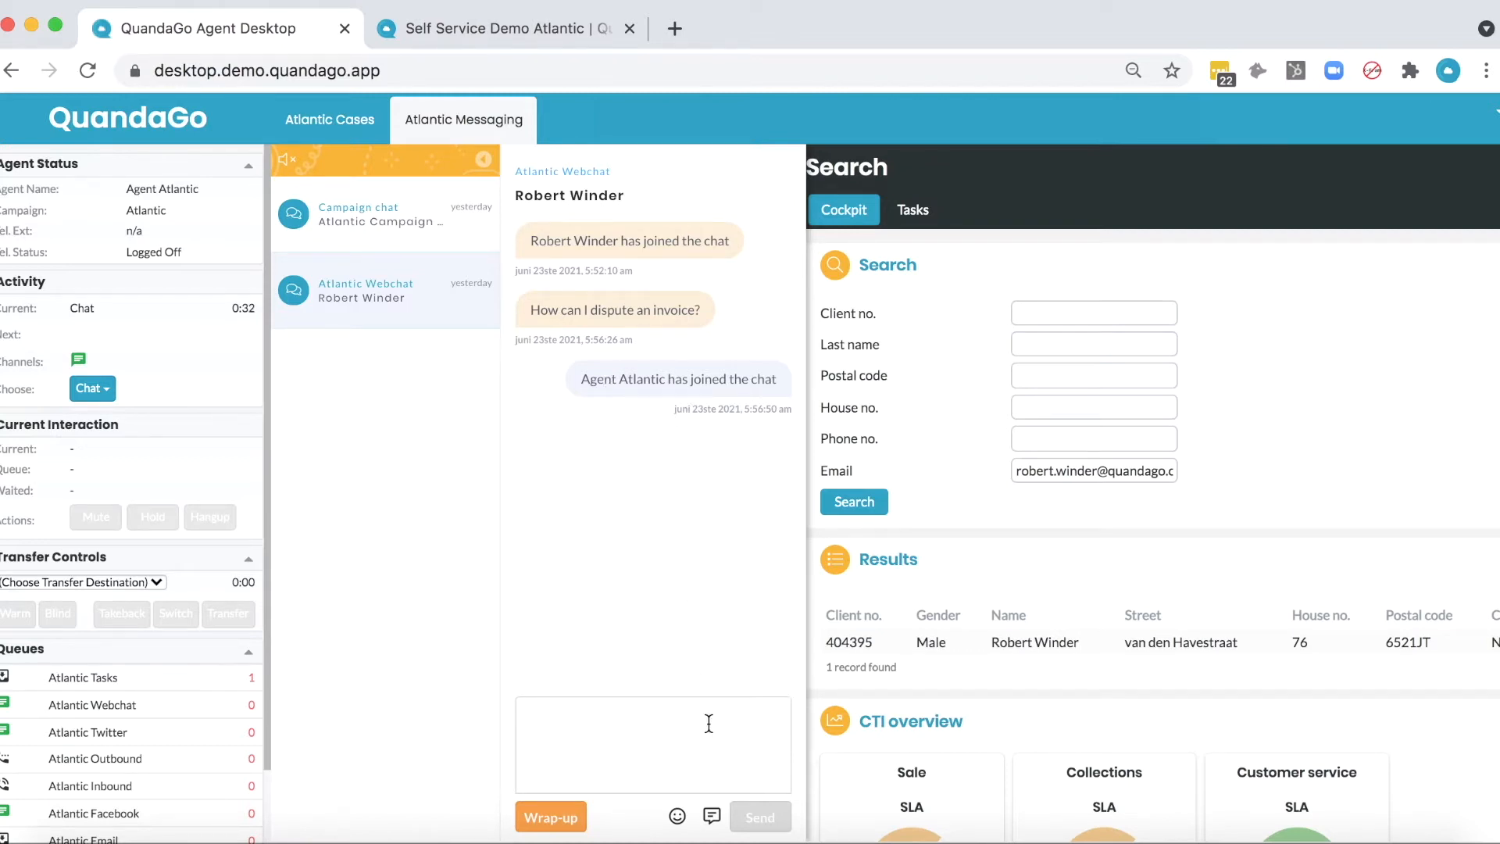
# Reply in the webchat, greeting the customer by first name, with "thanks for your question, let me look up your account.".
pyautogui.click(632, 706)
pyautogui.write('Hi')
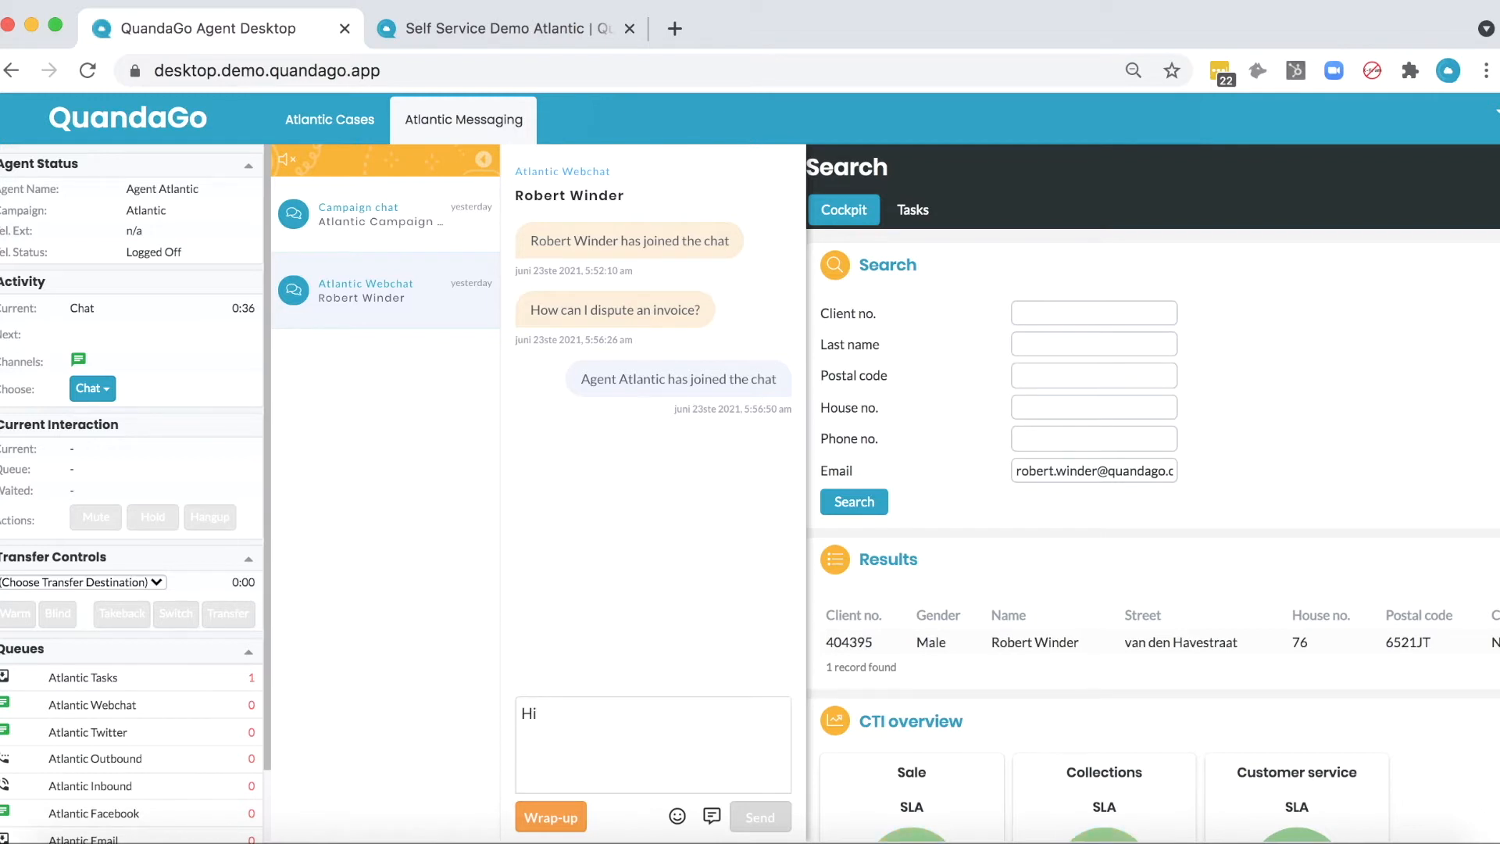
pyautogui.write(' Robert, thanks for your question')
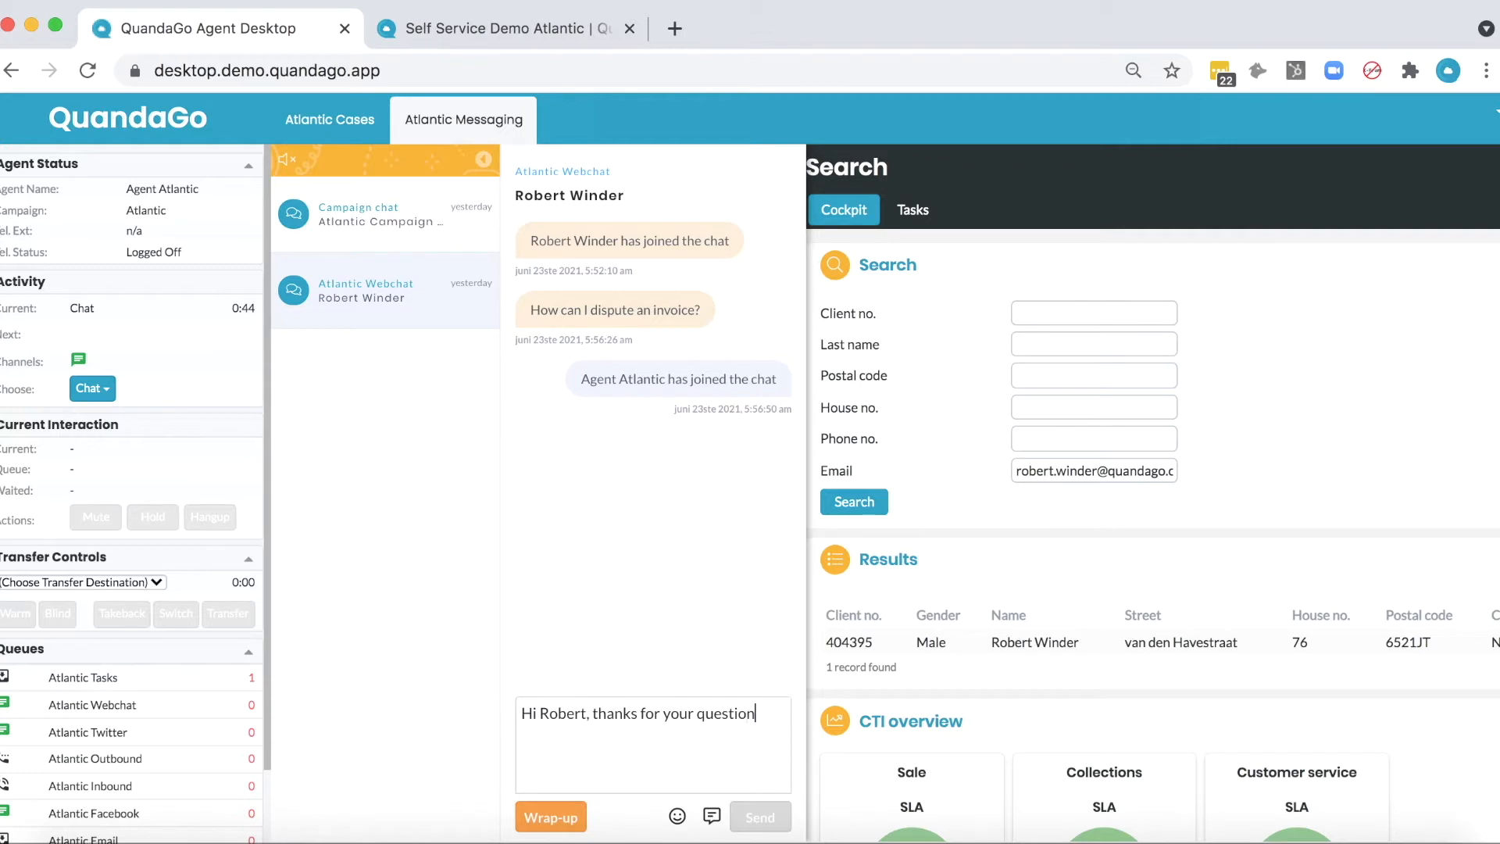
pyautogui.write(', let me look up')
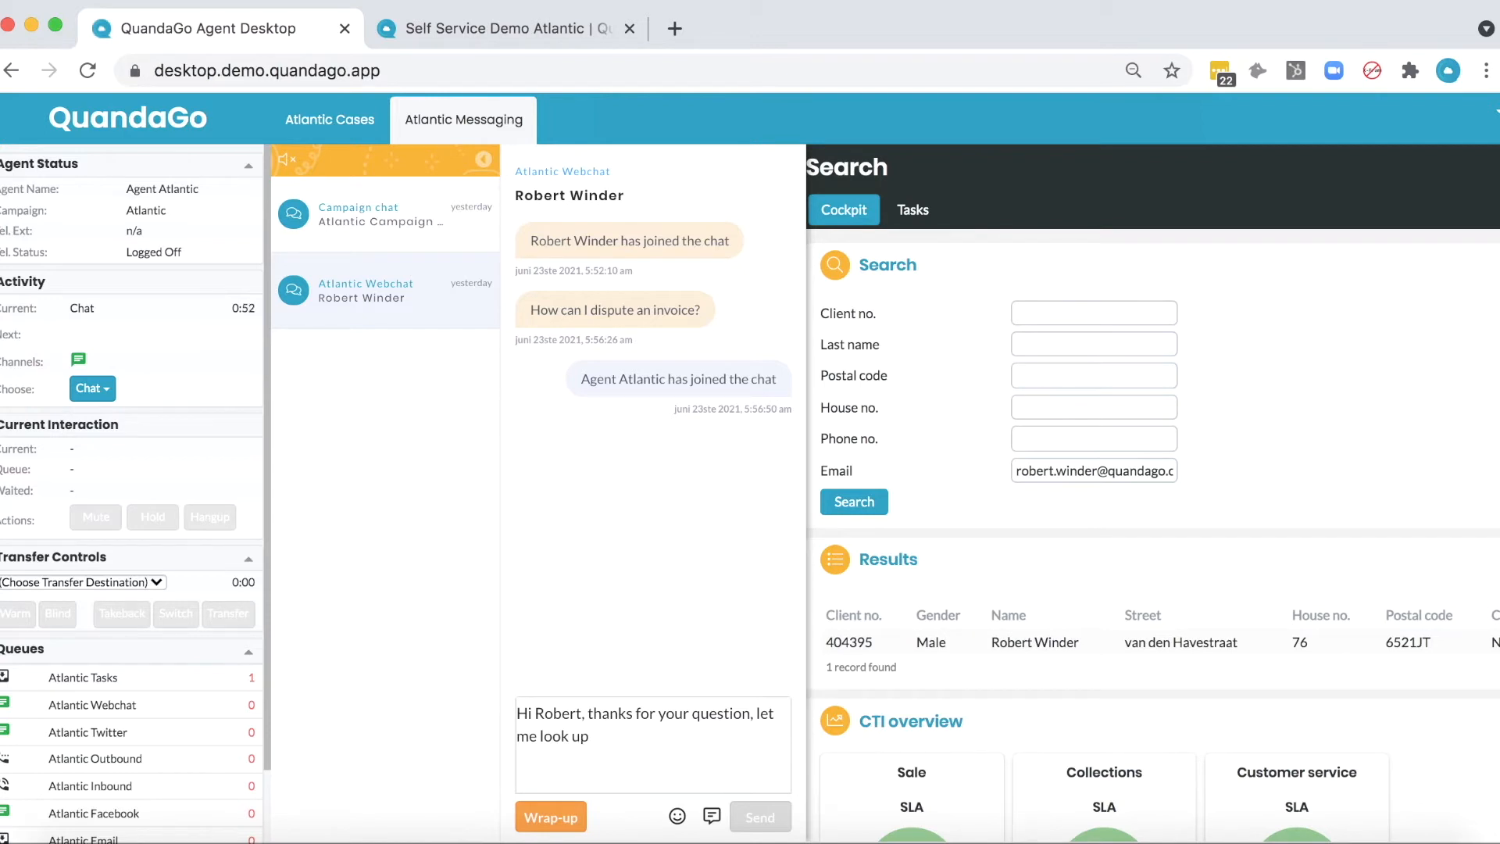
pyautogui.write('your account.')
pyautogui.press('Return')
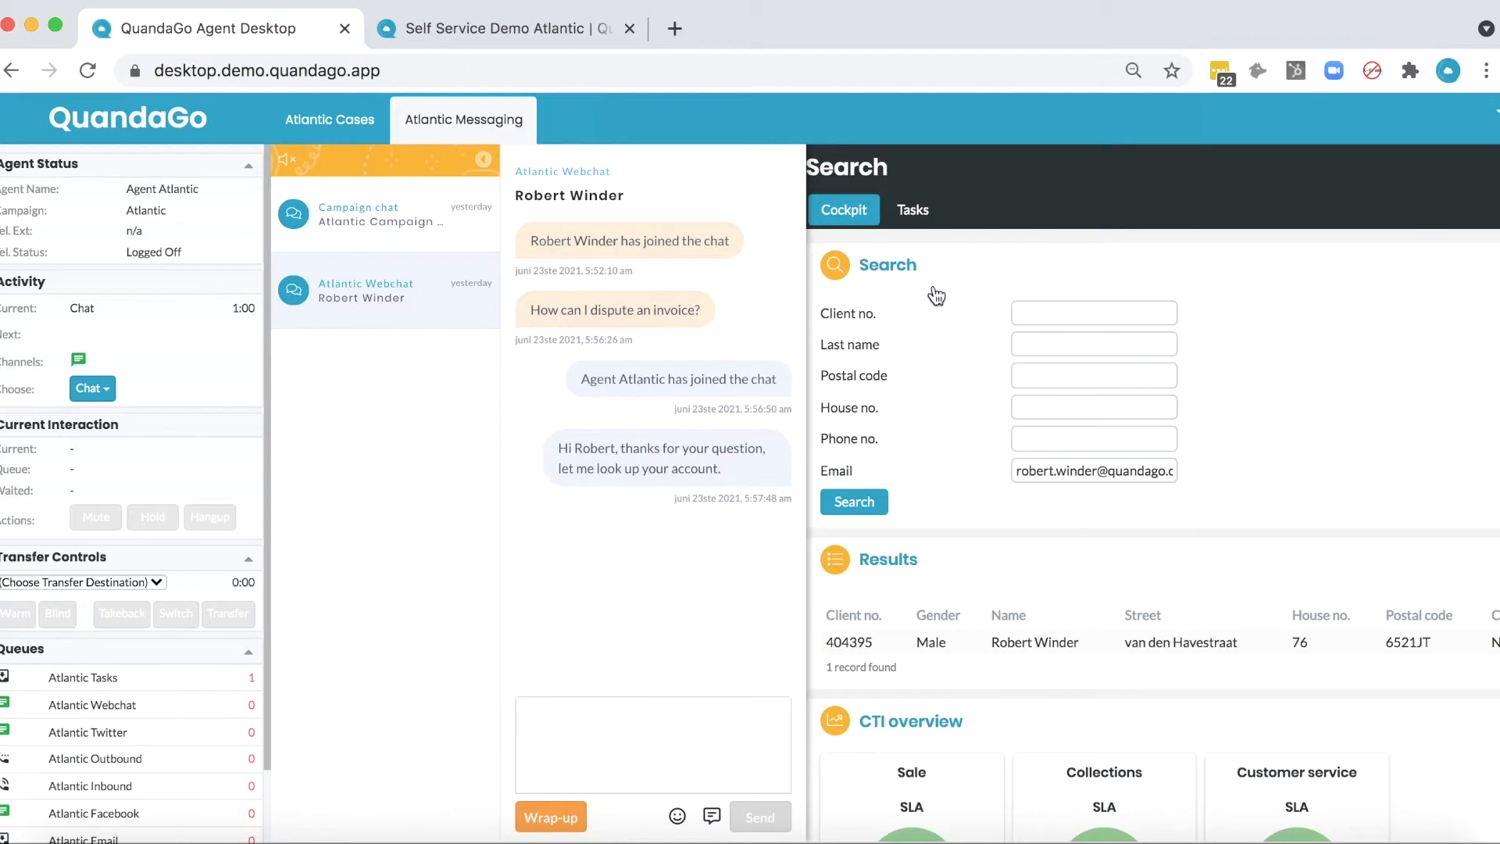
# Collapse the conversation list and open the customer's record from the search results.
pyautogui.click(487, 159)
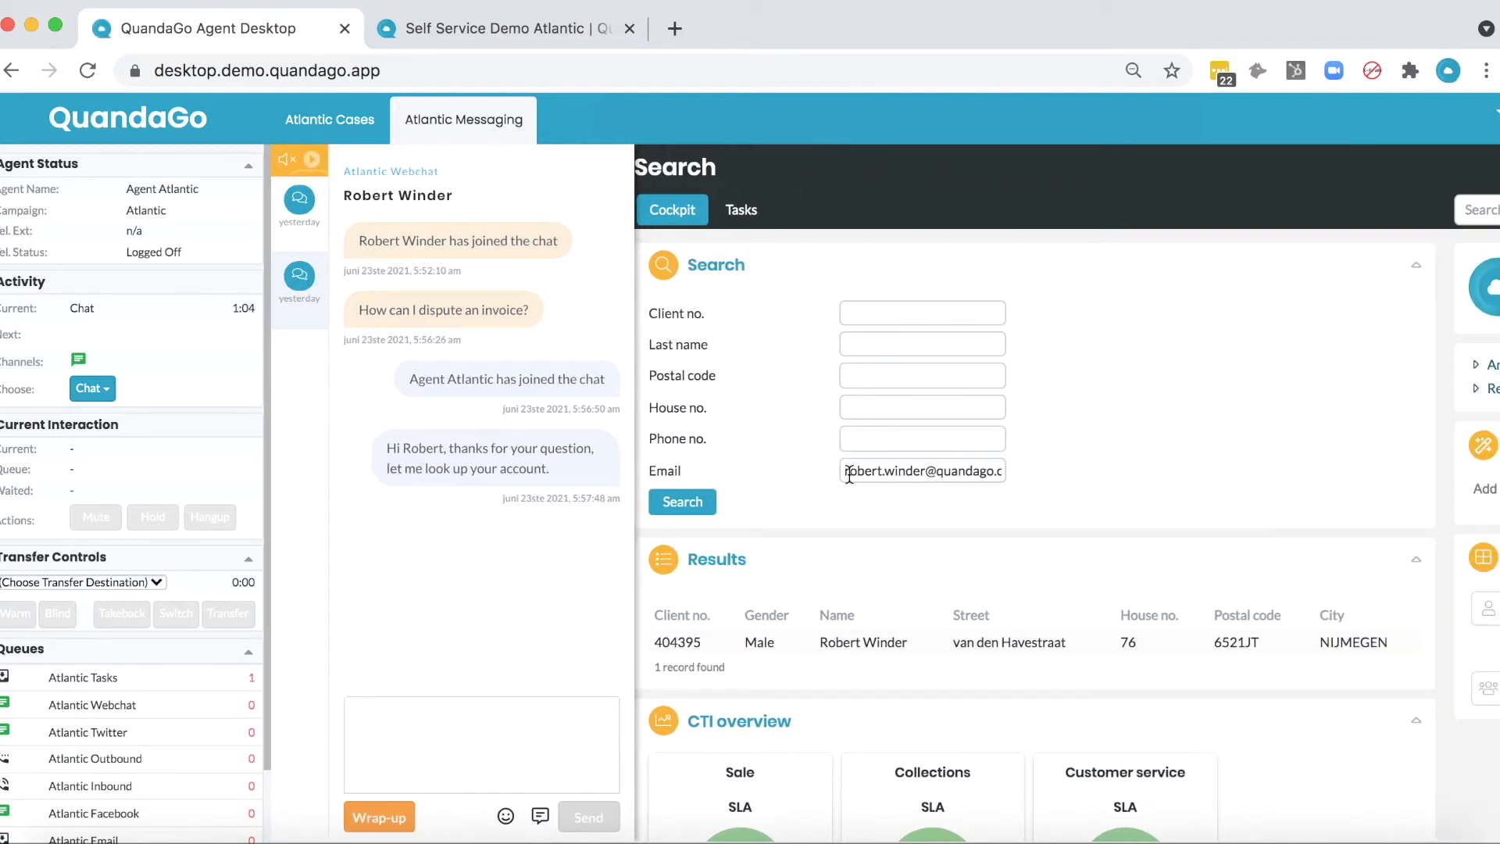
pyautogui.click(758, 654)
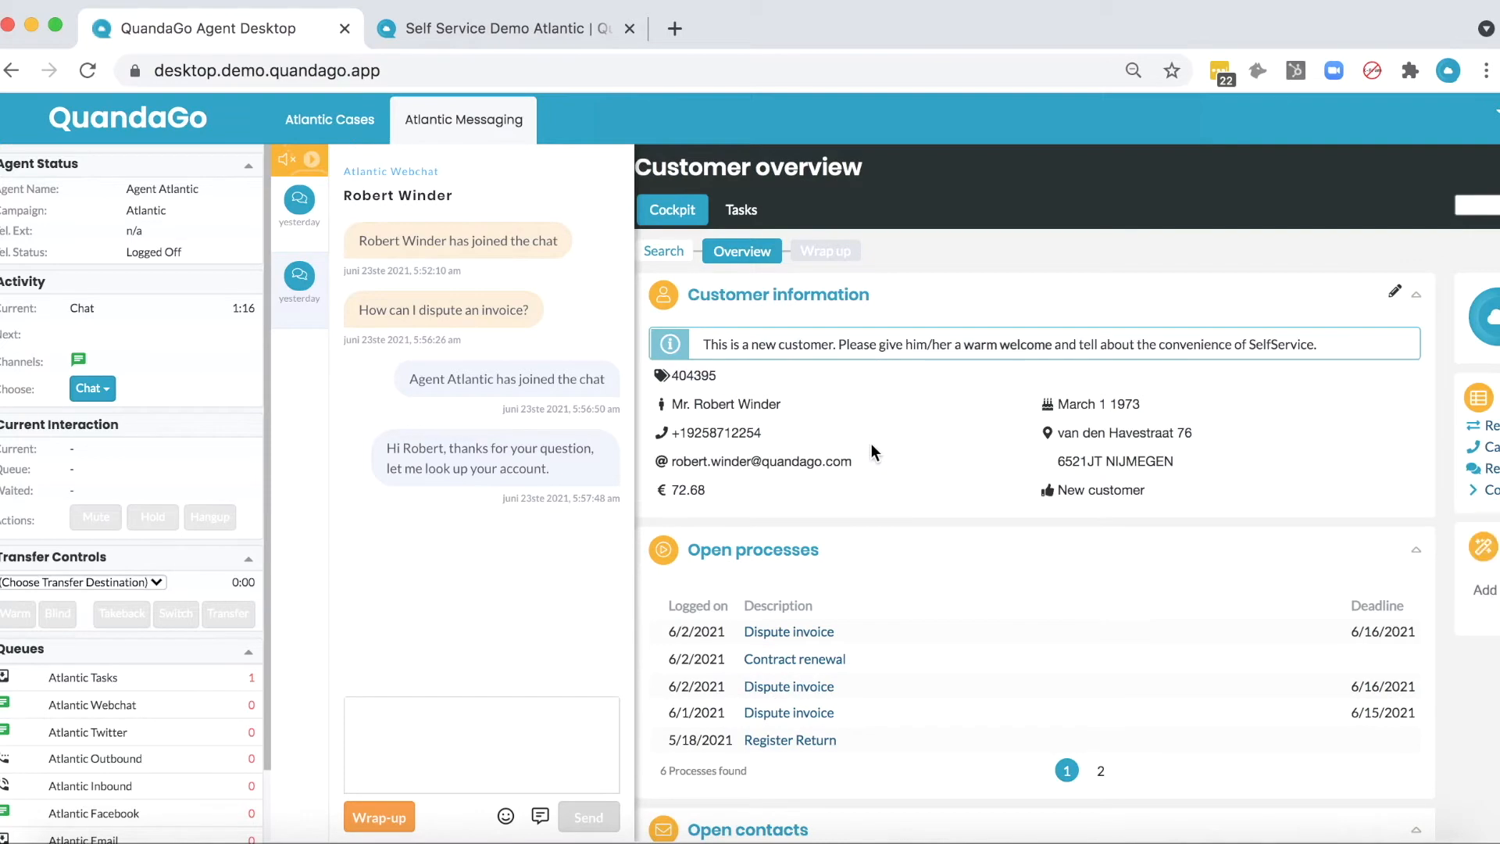
# Review the customer's open processes and browse the contact history through to page 17.
pyautogui.scroll(-4, 870, 443)
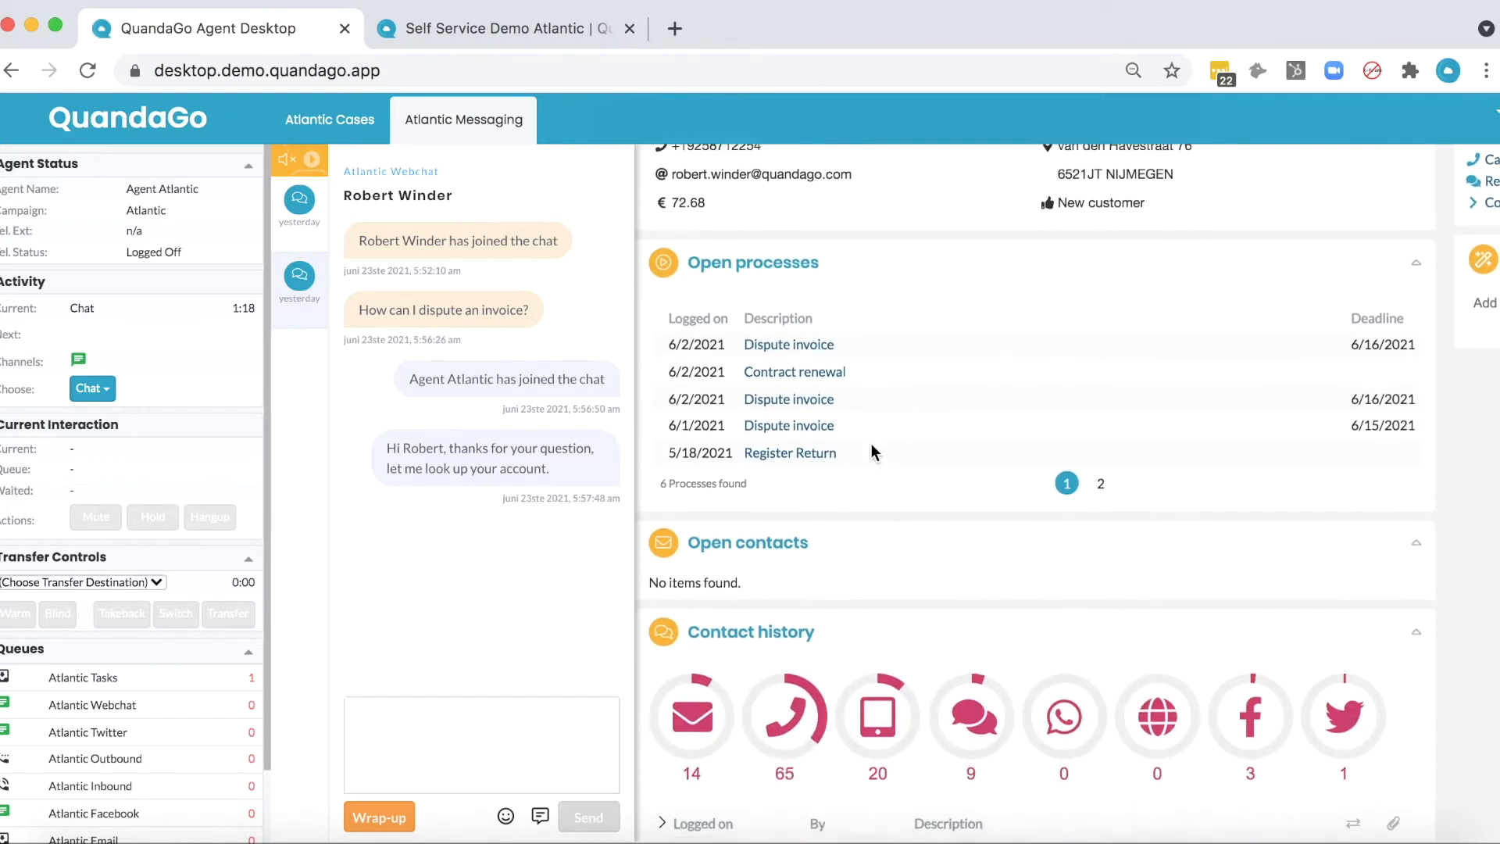
pyautogui.scroll(-3, 871, 443)
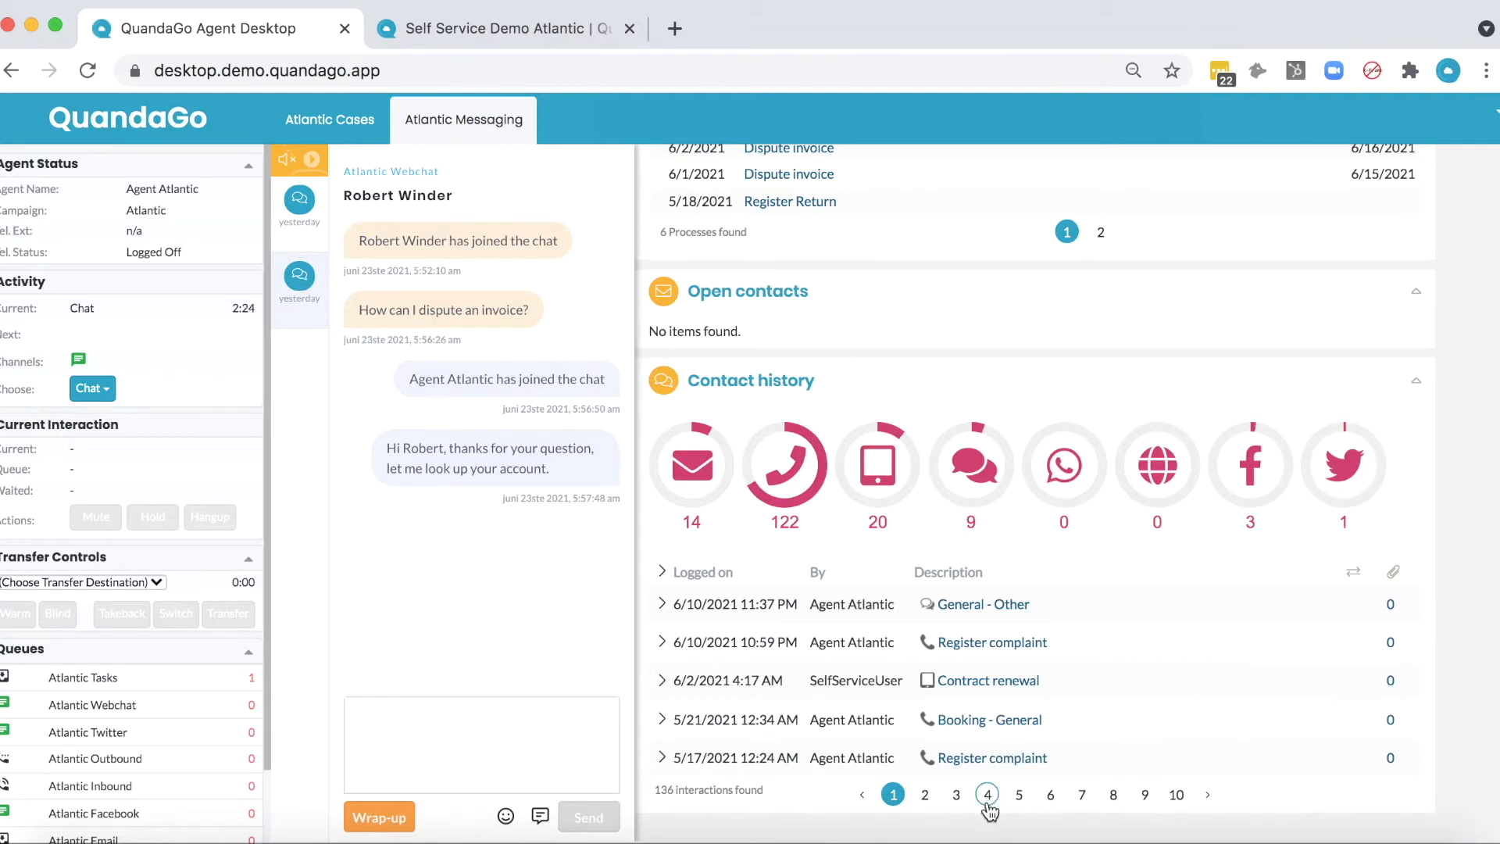
pyautogui.click(922, 795)
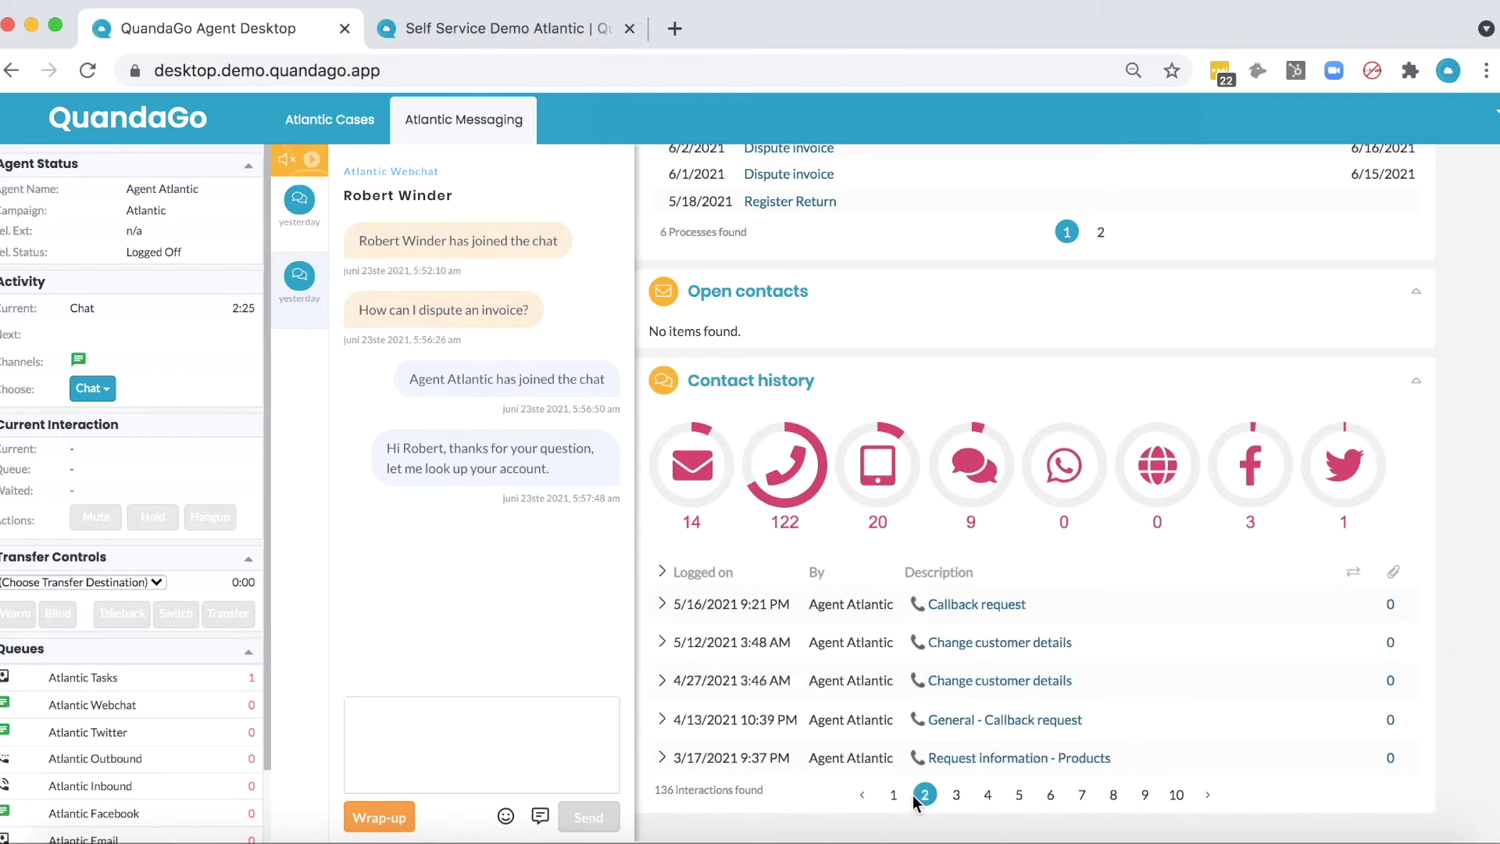
pyautogui.click(955, 796)
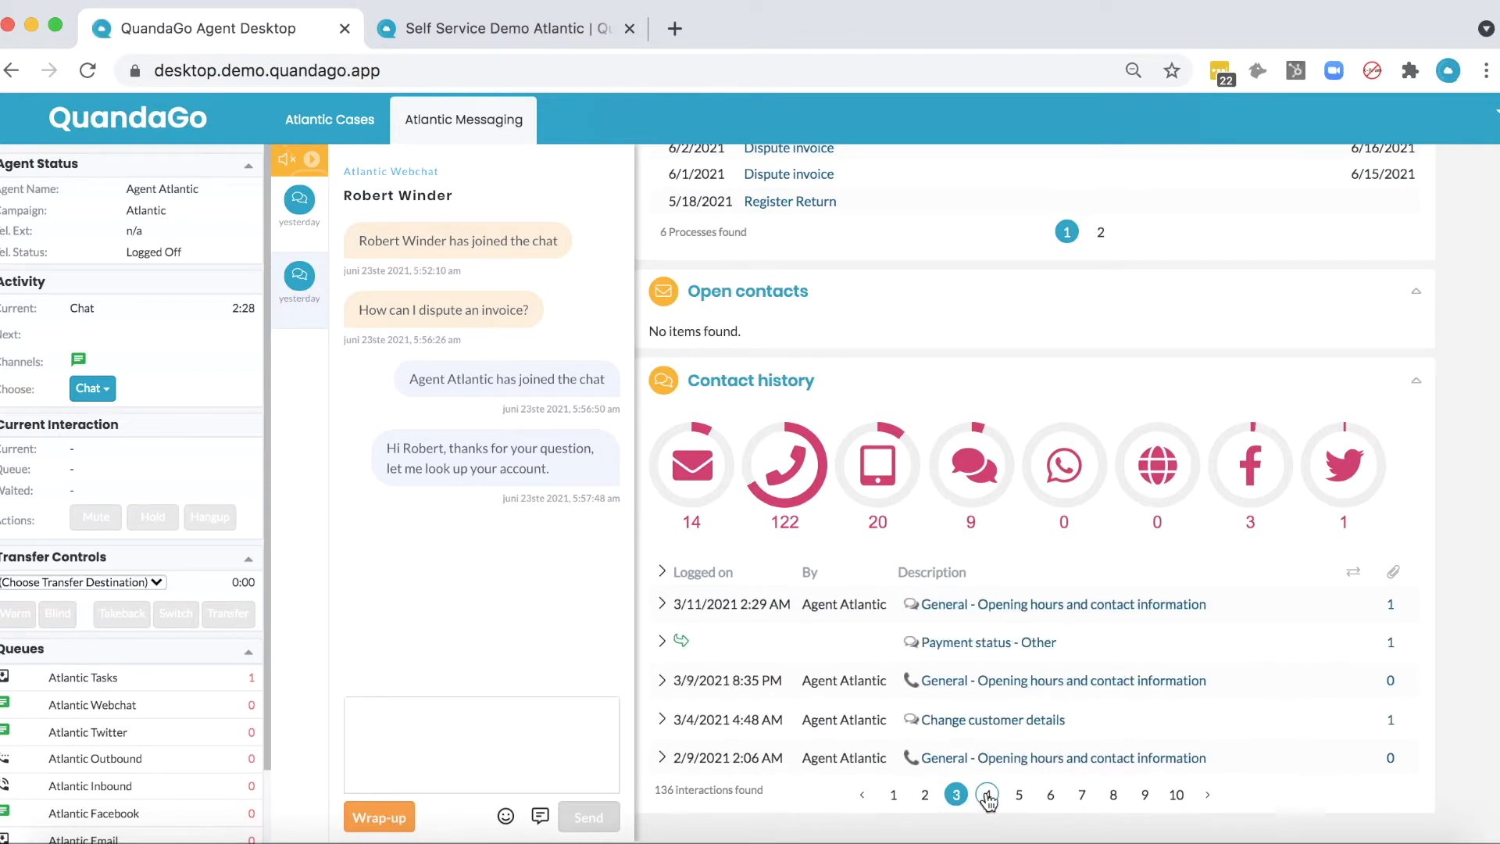
pyautogui.click(987, 795)
pyautogui.click(1019, 795)
pyautogui.click(1051, 796)
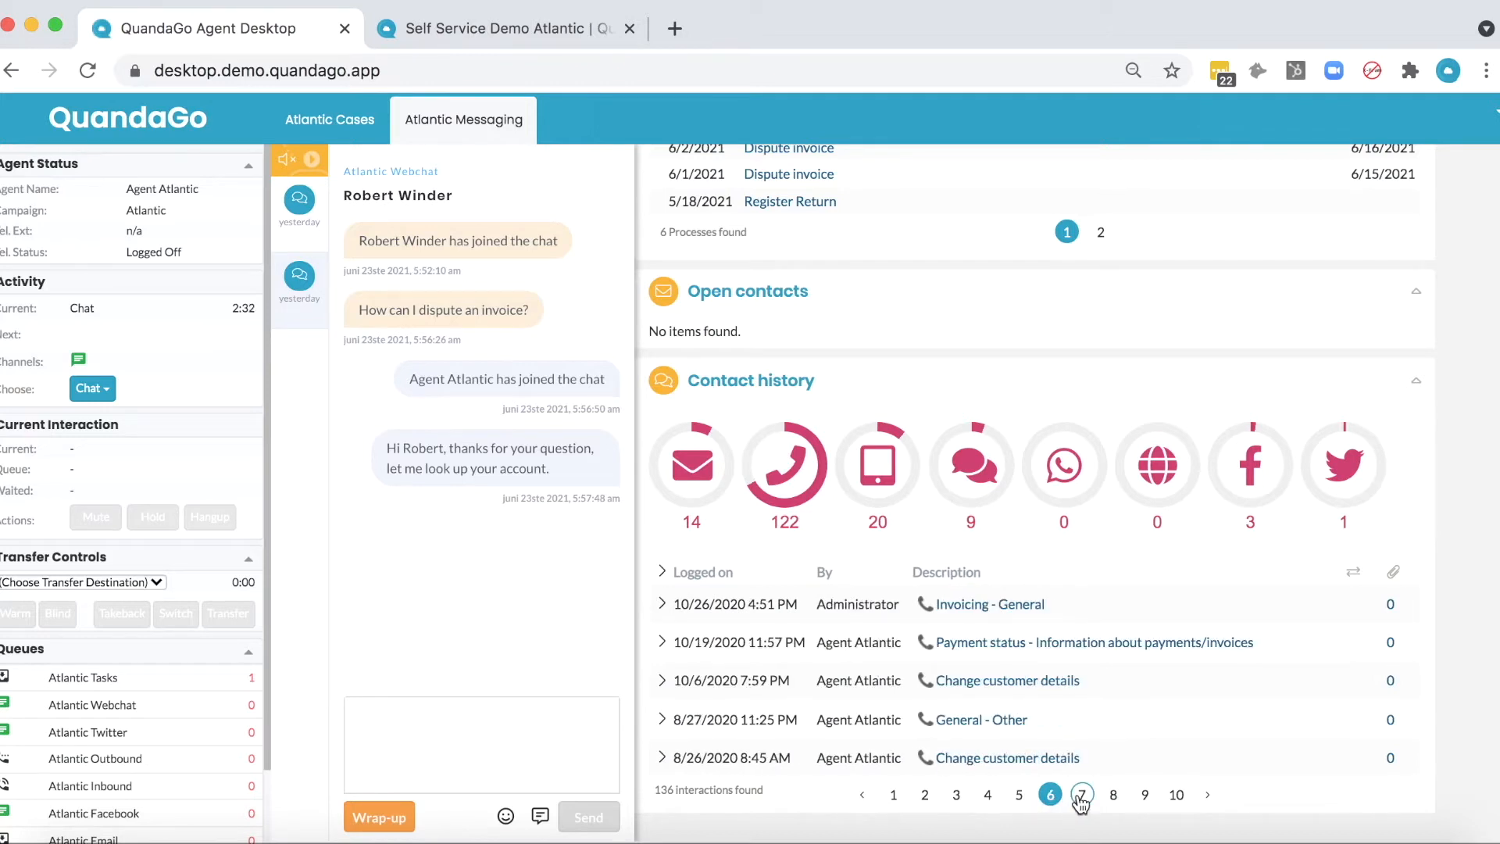
pyautogui.click(1081, 795)
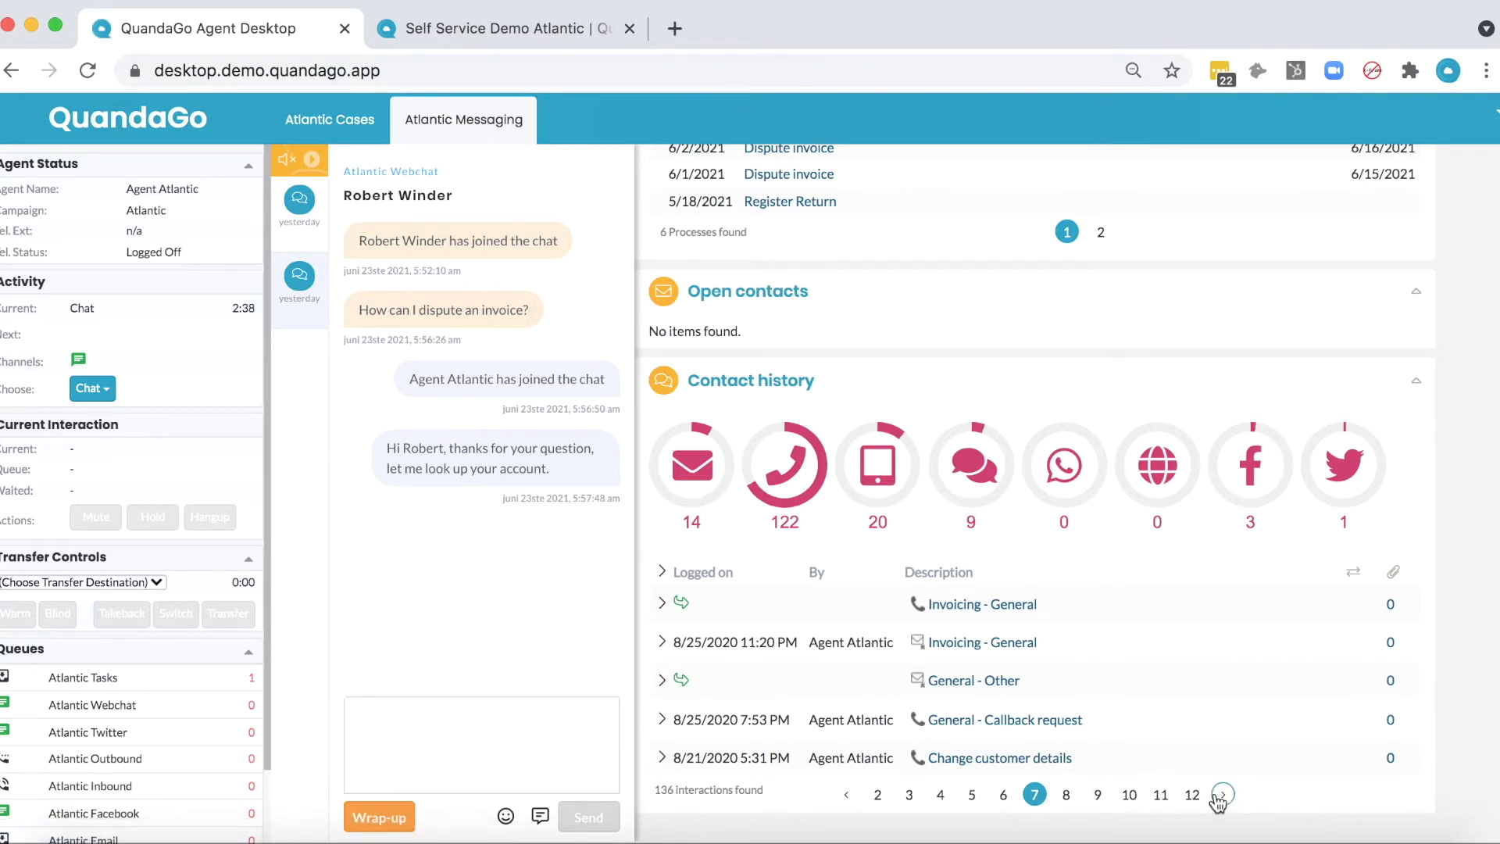
pyautogui.click(1191, 795)
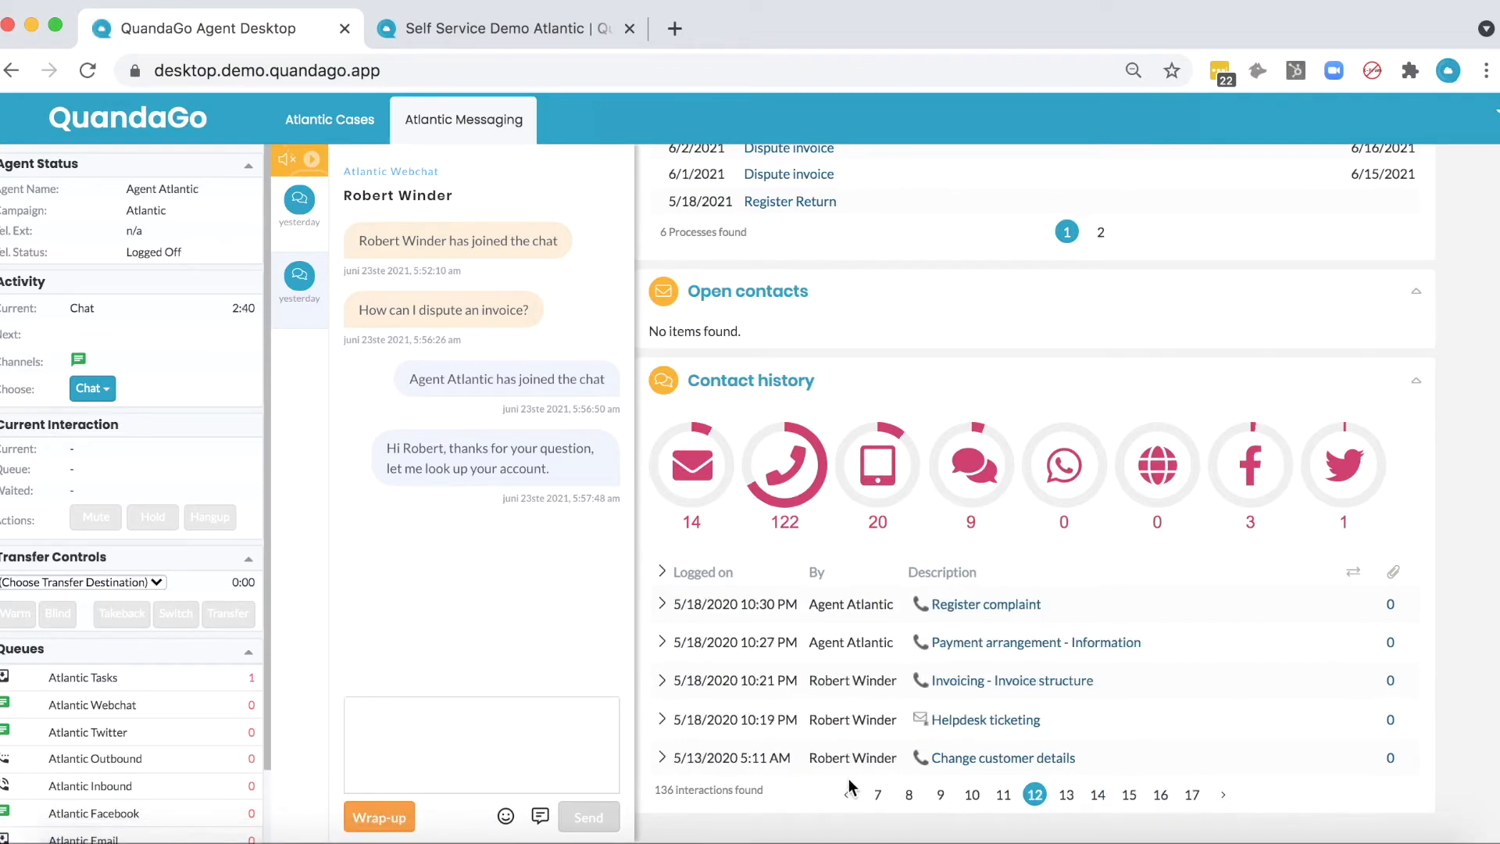
pyautogui.click(1192, 795)
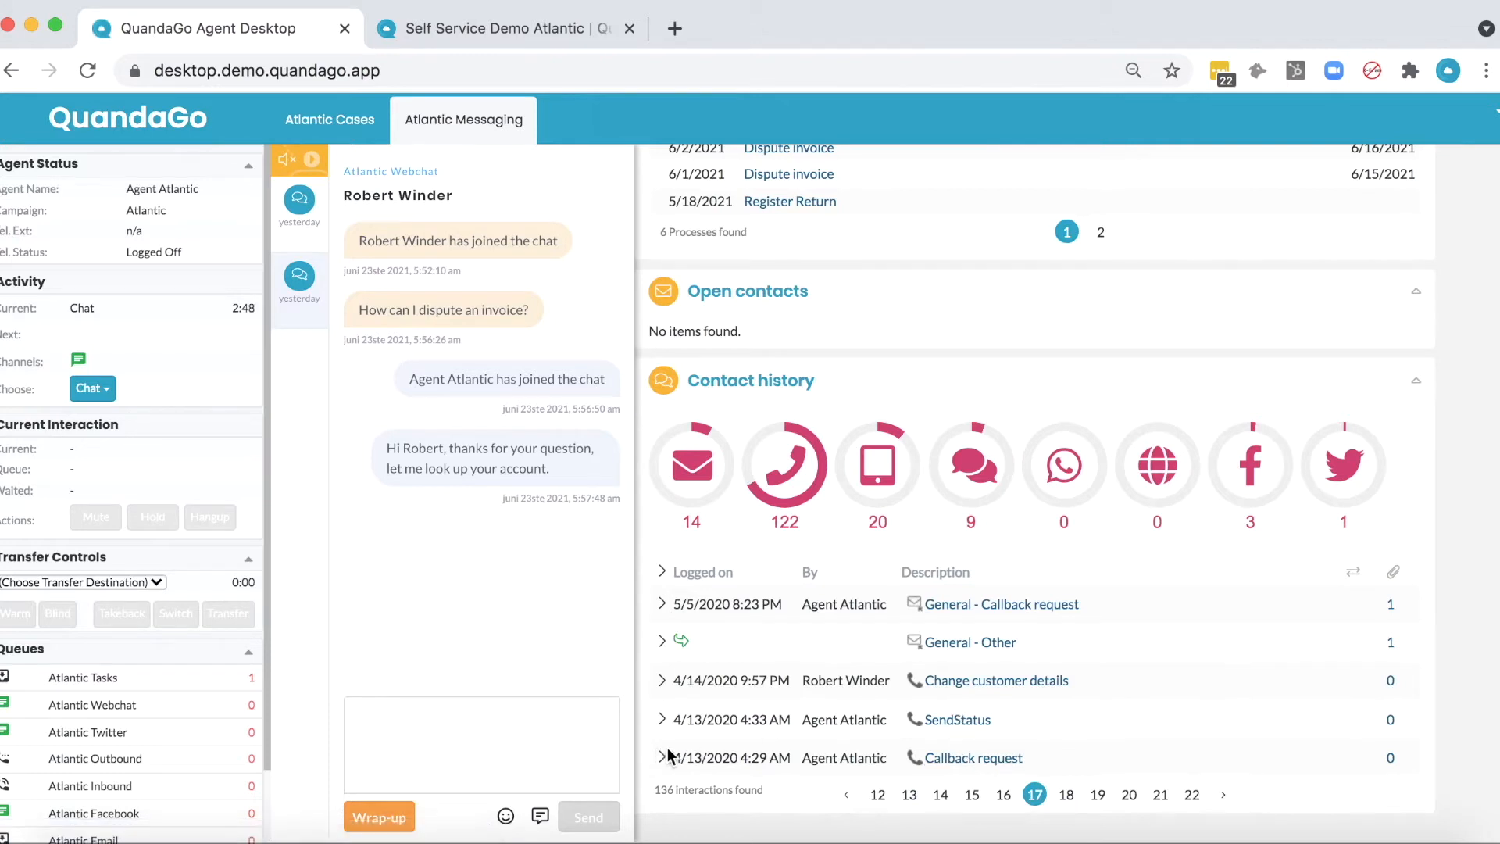
# Expand the 4/13/2020 4:29 AM callback request in the contact history to read its details.
pyautogui.click(663, 759)
pyautogui.scroll(-1, 806, 696)
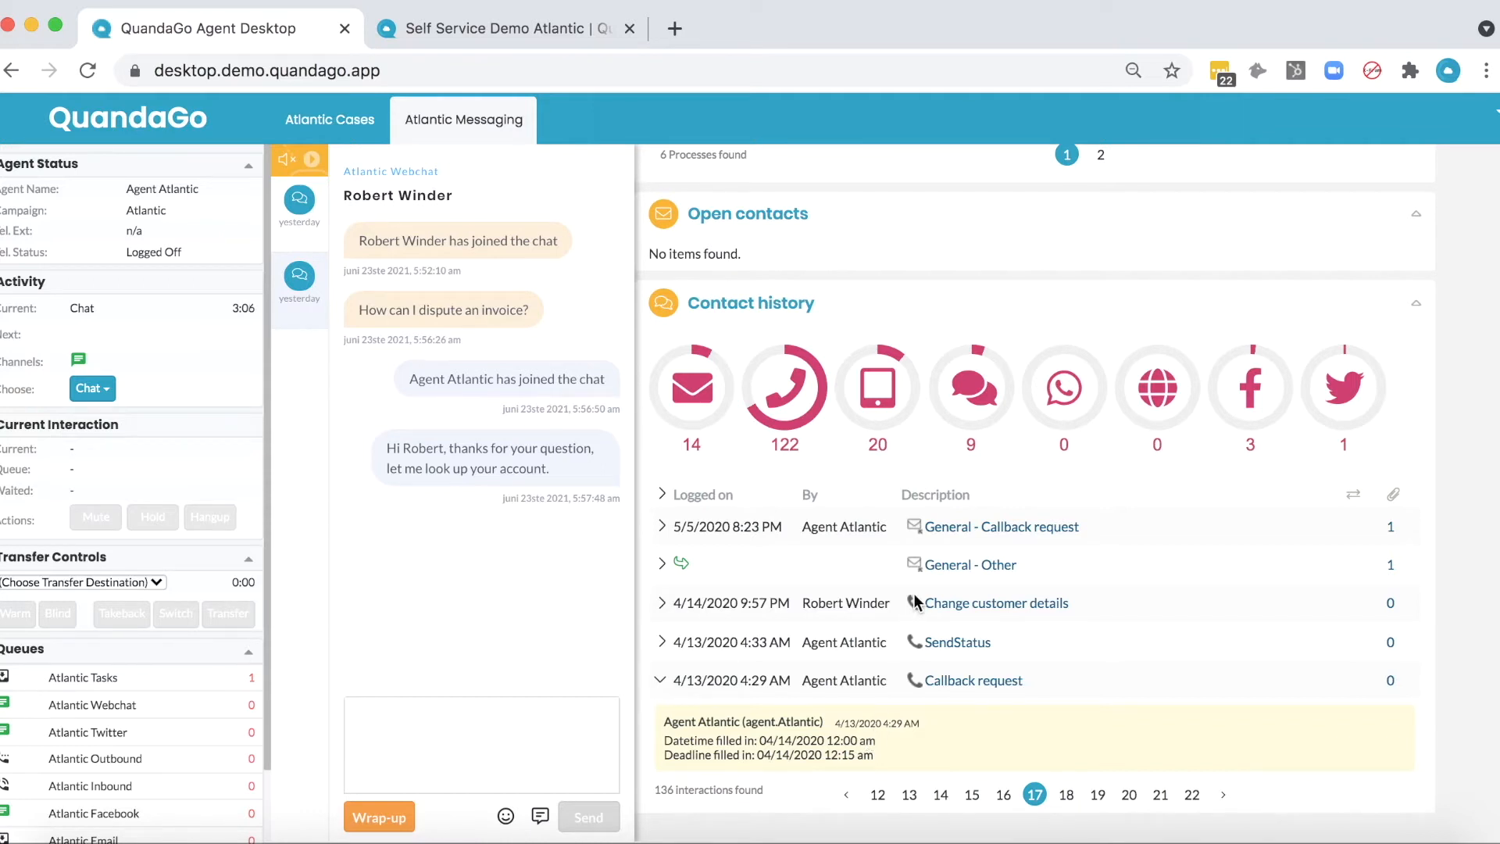
pyautogui.moveTo(916, 603)
# Search the knowledgebase for "Dispute an invoice" and open the matching article.
pyautogui.scroll(8, 1061, 470)
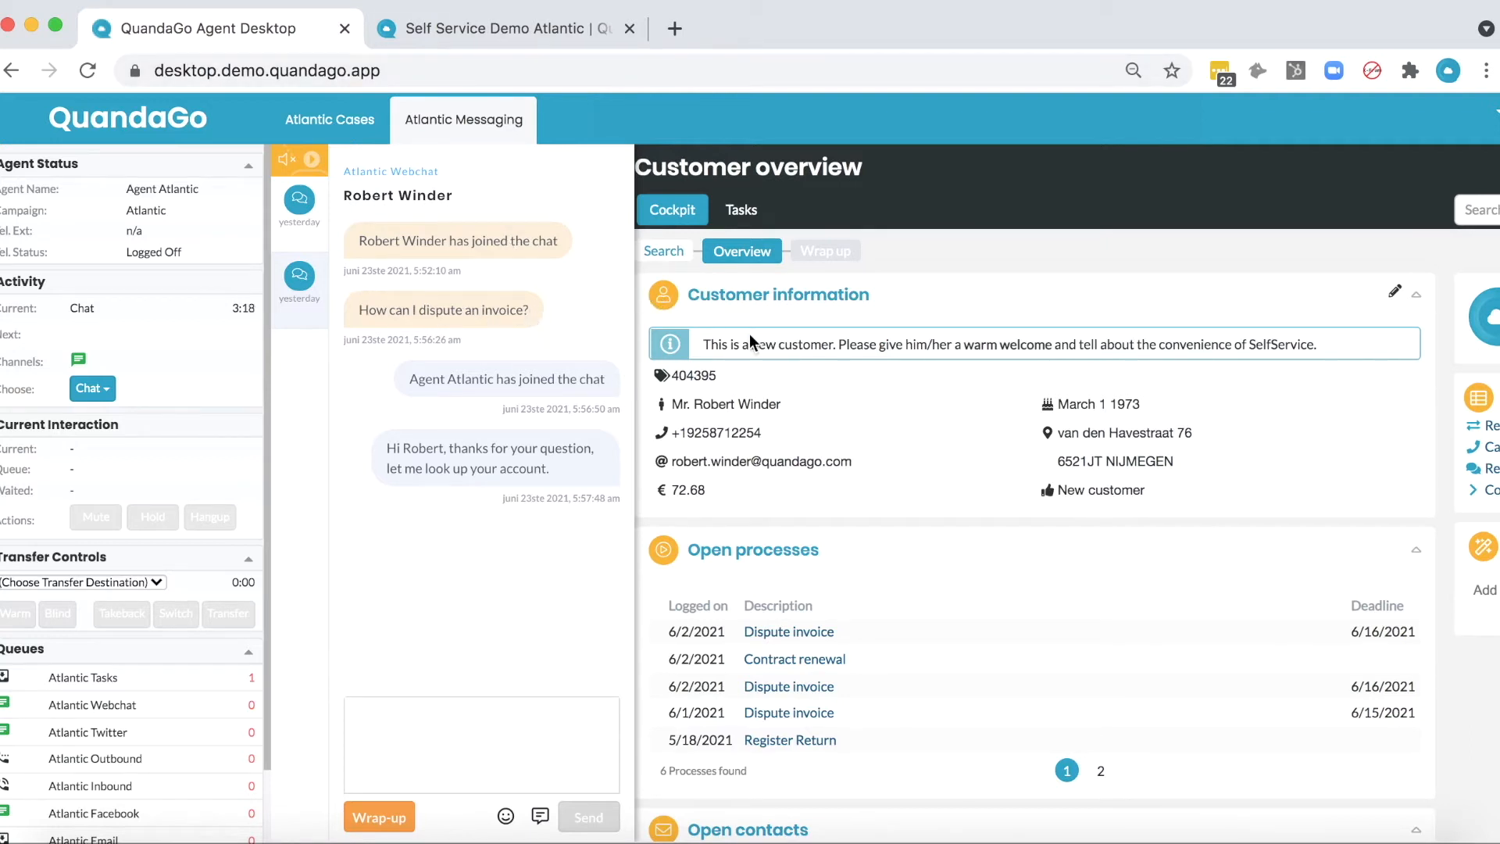
pyautogui.hscroll(3, 749, 334)
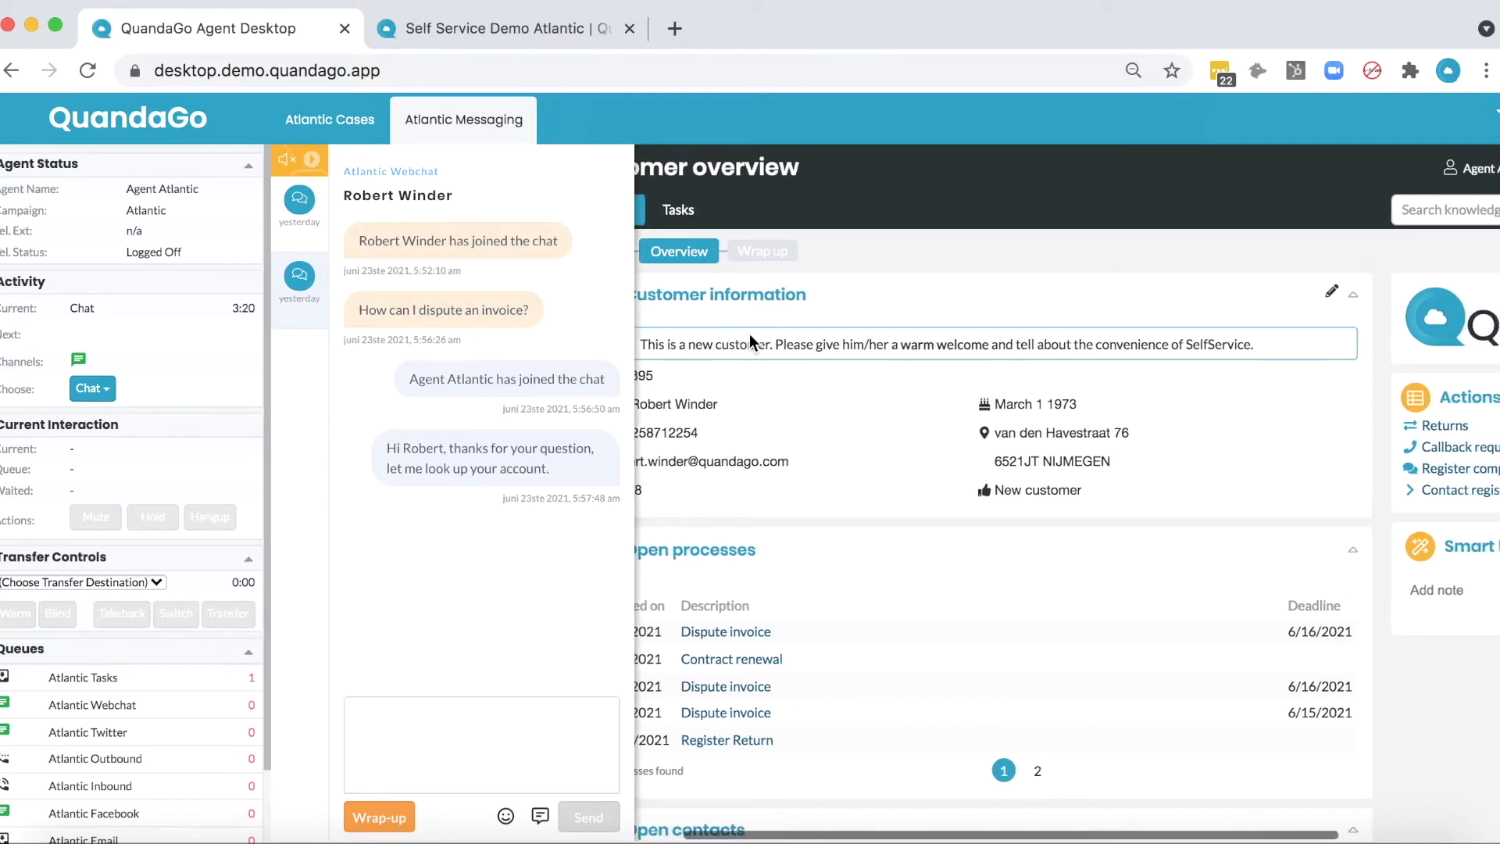
pyautogui.hscroll(-3, 749, 335)
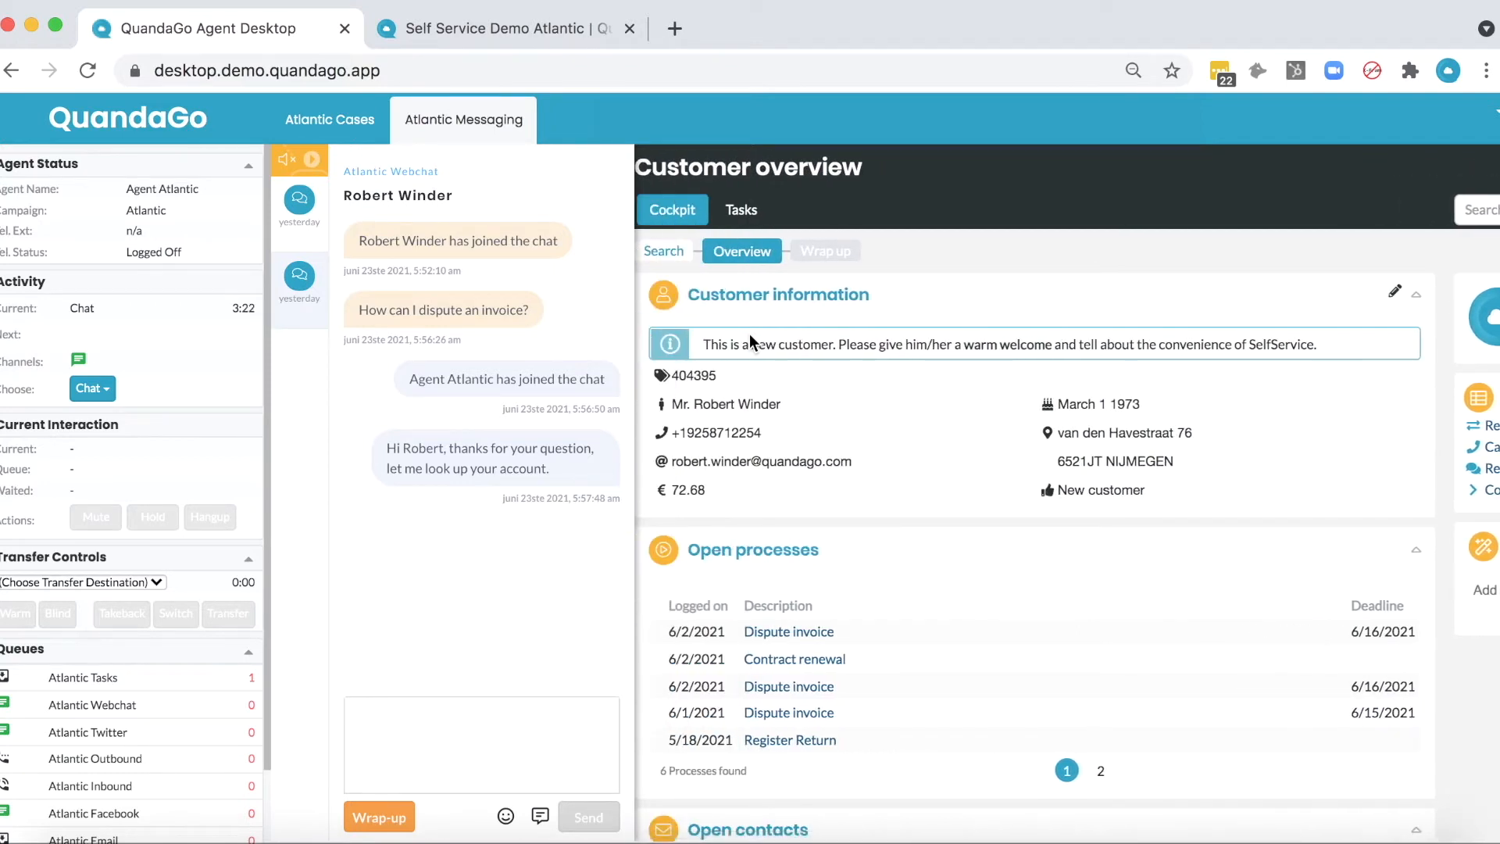
pyautogui.hscroll(4, 749, 335)
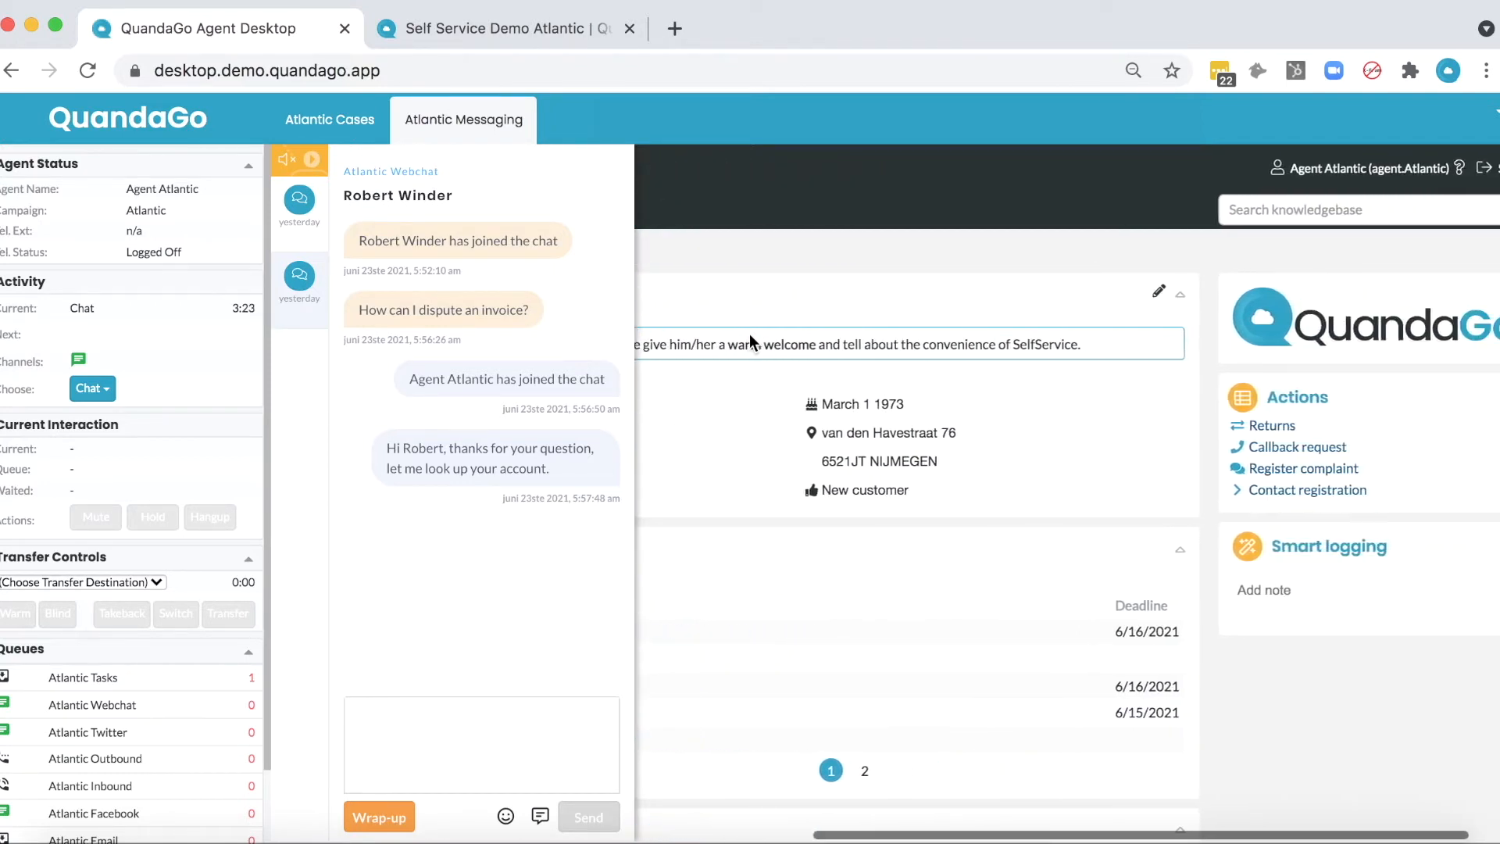
pyautogui.click(1223, 220)
pyautogui.click(1268, 246)
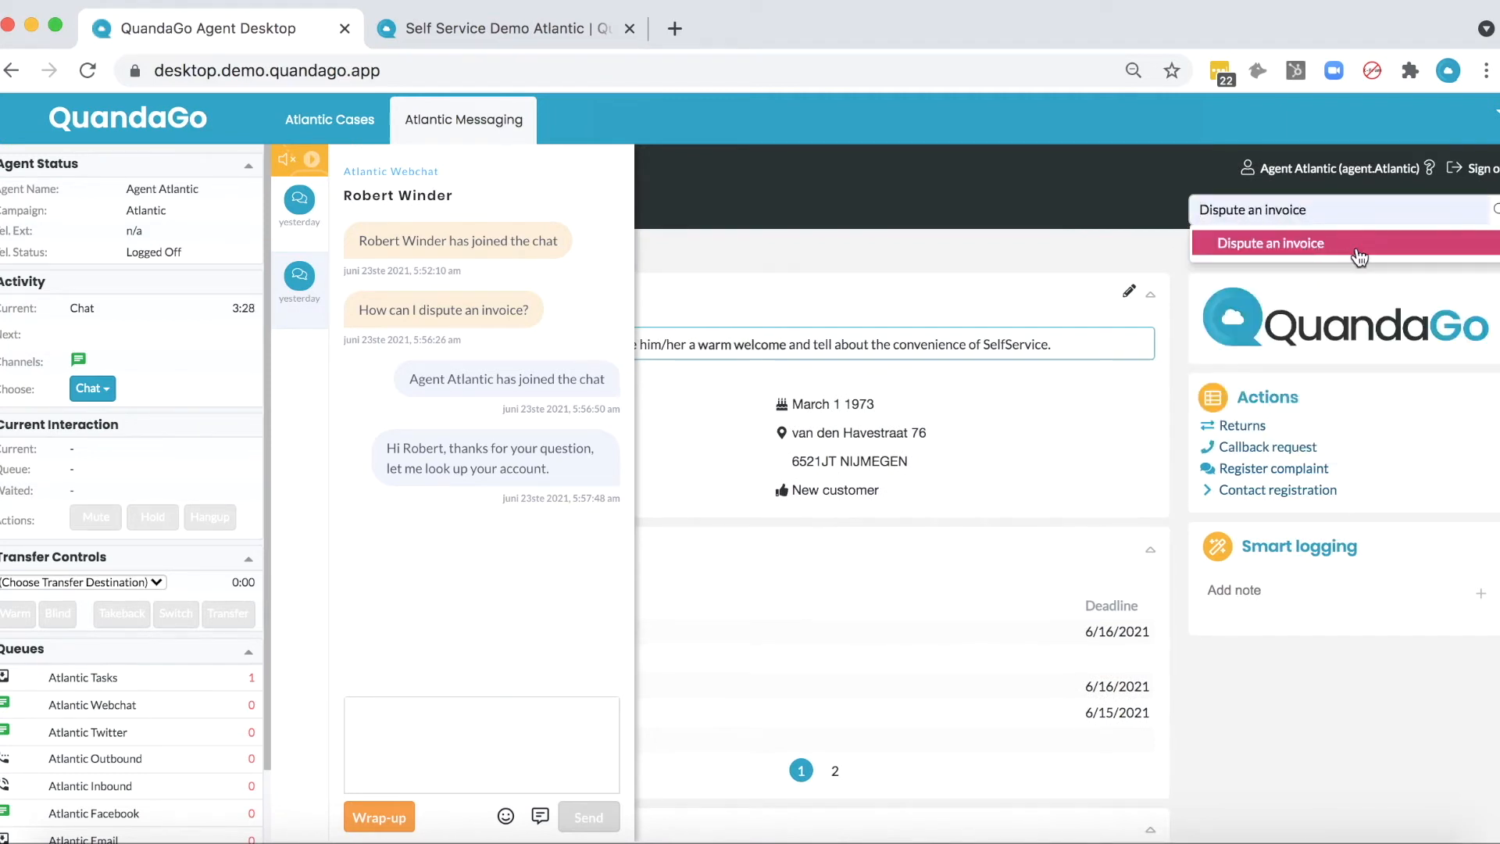
pyautogui.click(1278, 247)
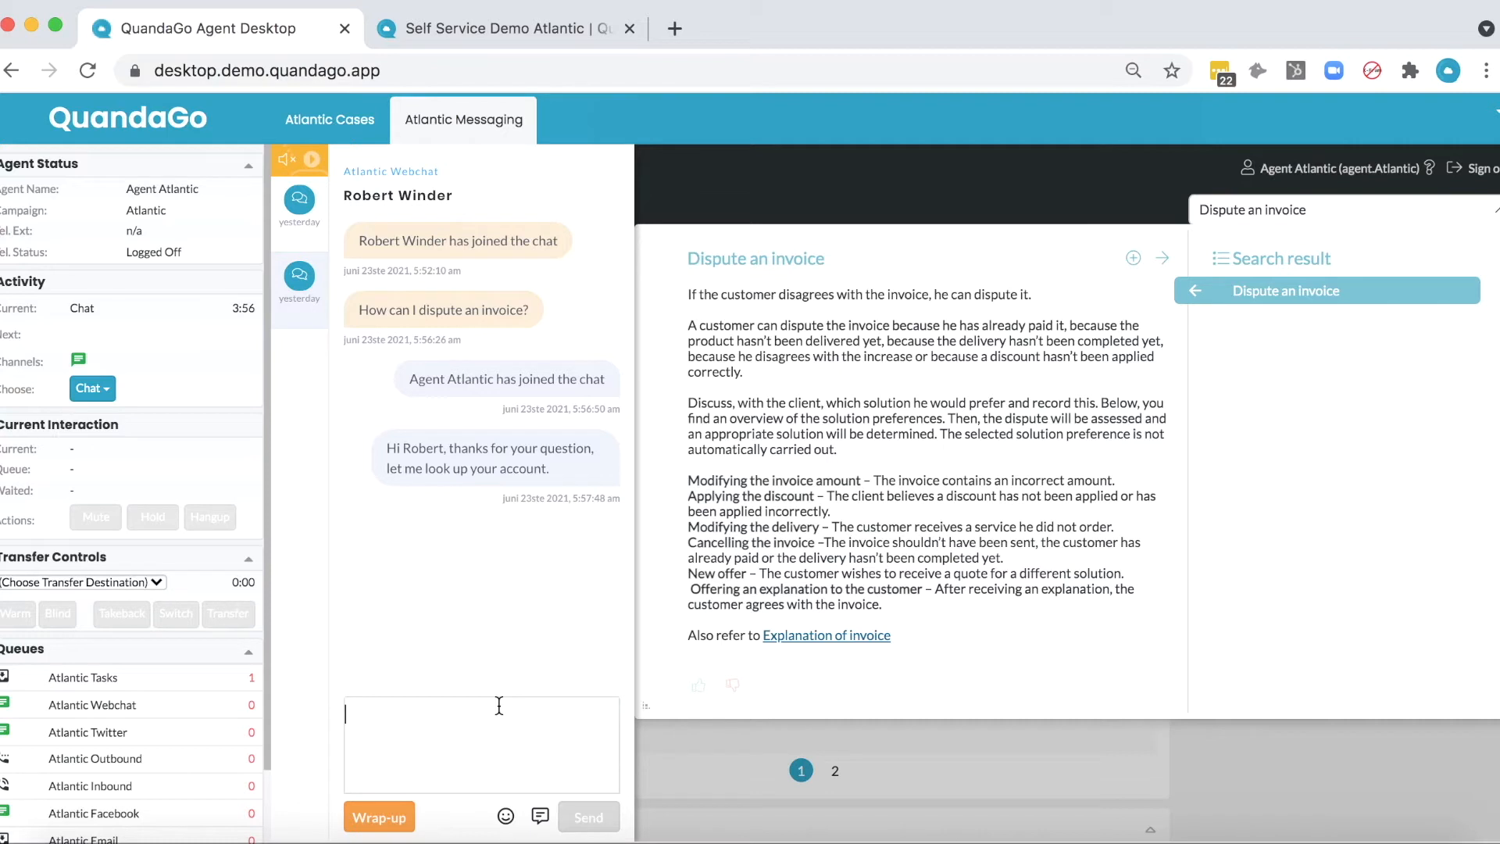
# Send the chat message "Ok, I have your account availabel, do you know which invoice it is?".
pyautogui.write('Ok, I have your account availabel')
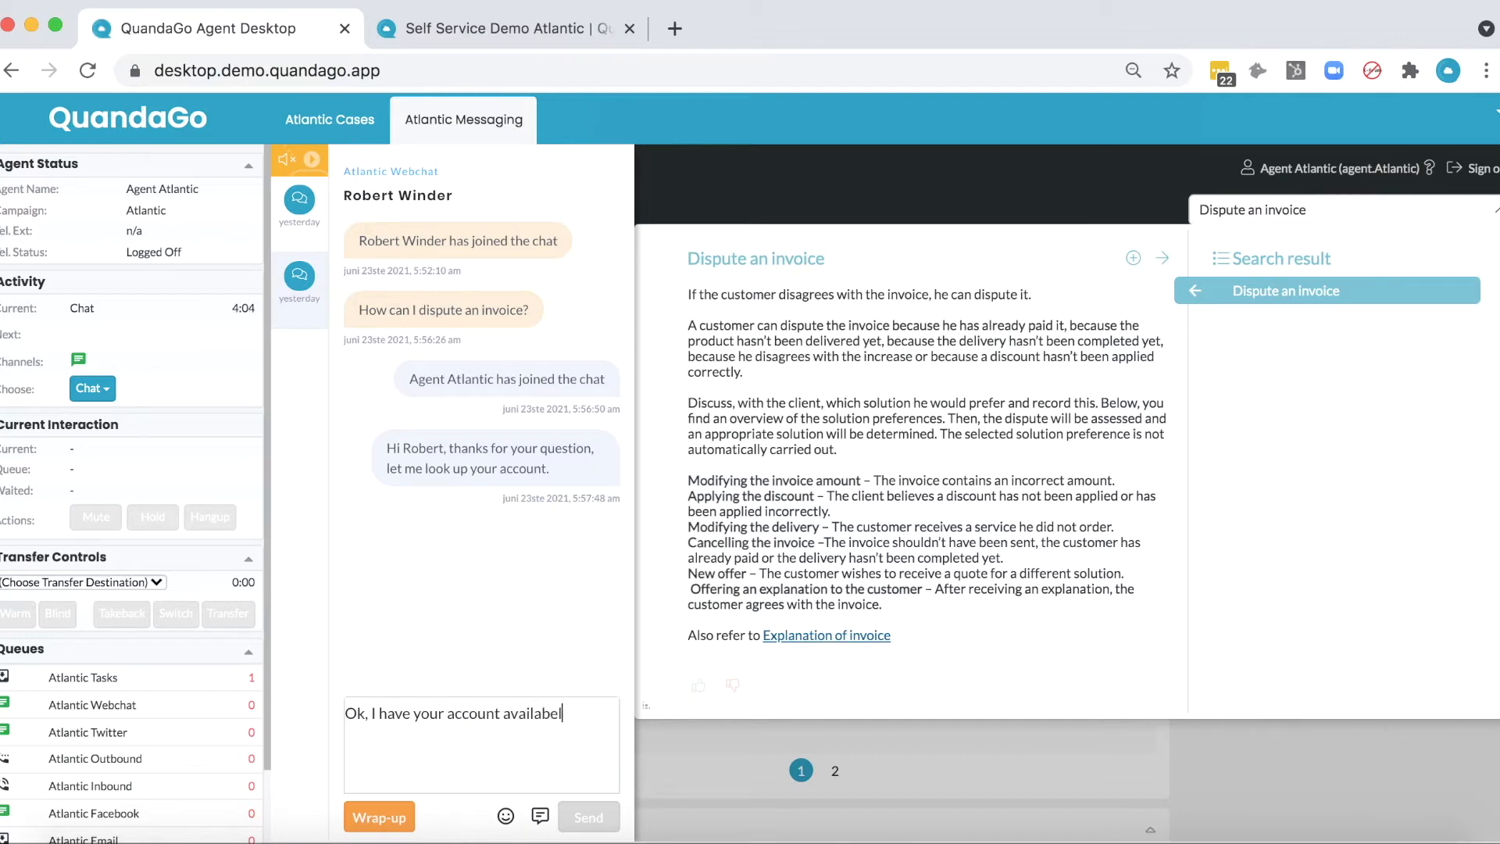
pyautogui.write(', do you know which inoiv')
pyautogui.press('BackSpace')
pyautogui.press('BackSpace')
pyautogui.press('BackSpace')
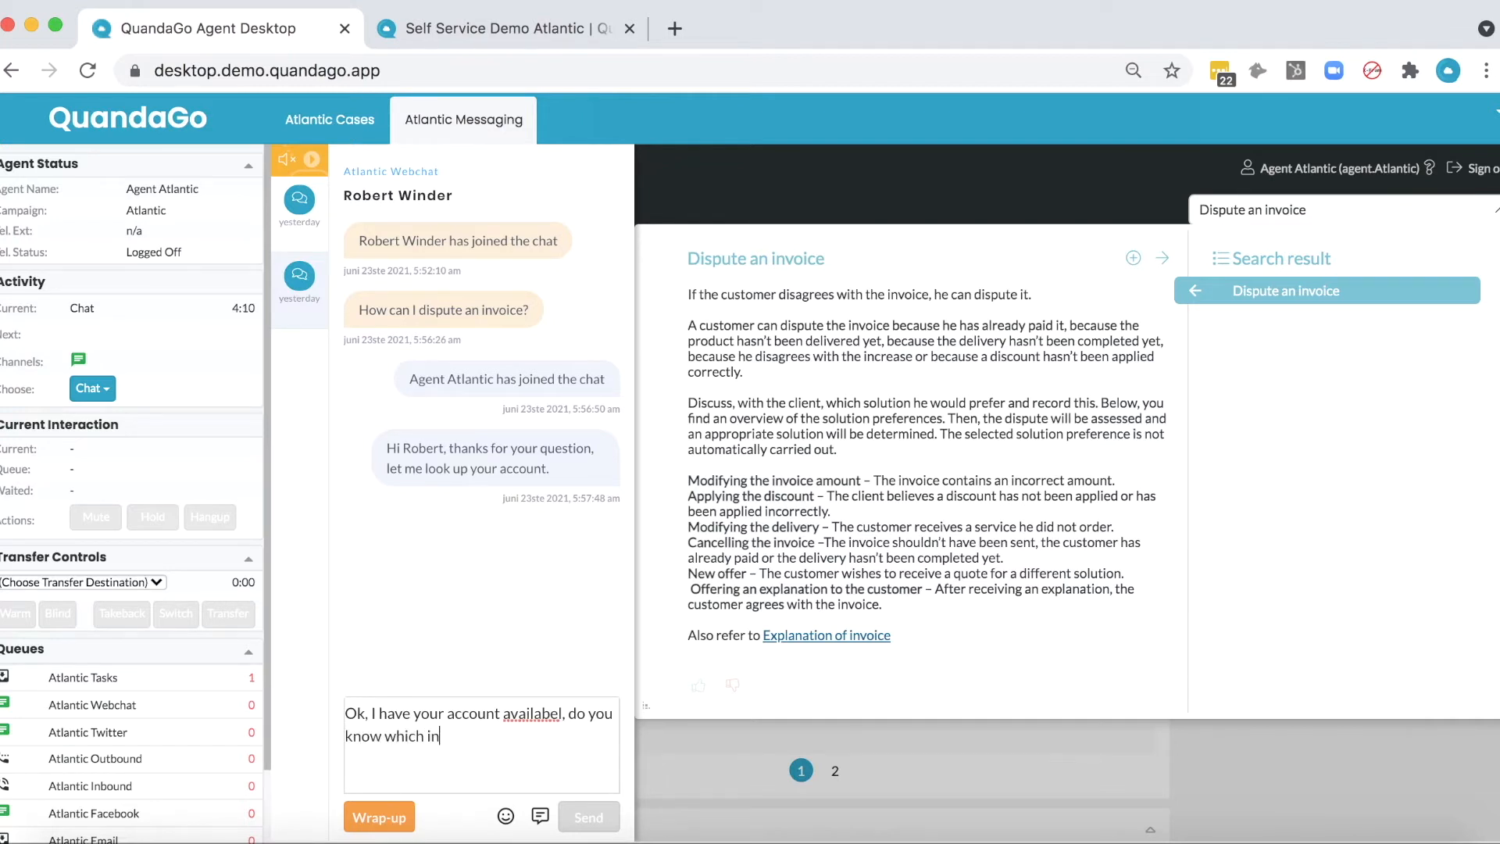
pyautogui.write('voice it is?')
pyautogui.press('Return')
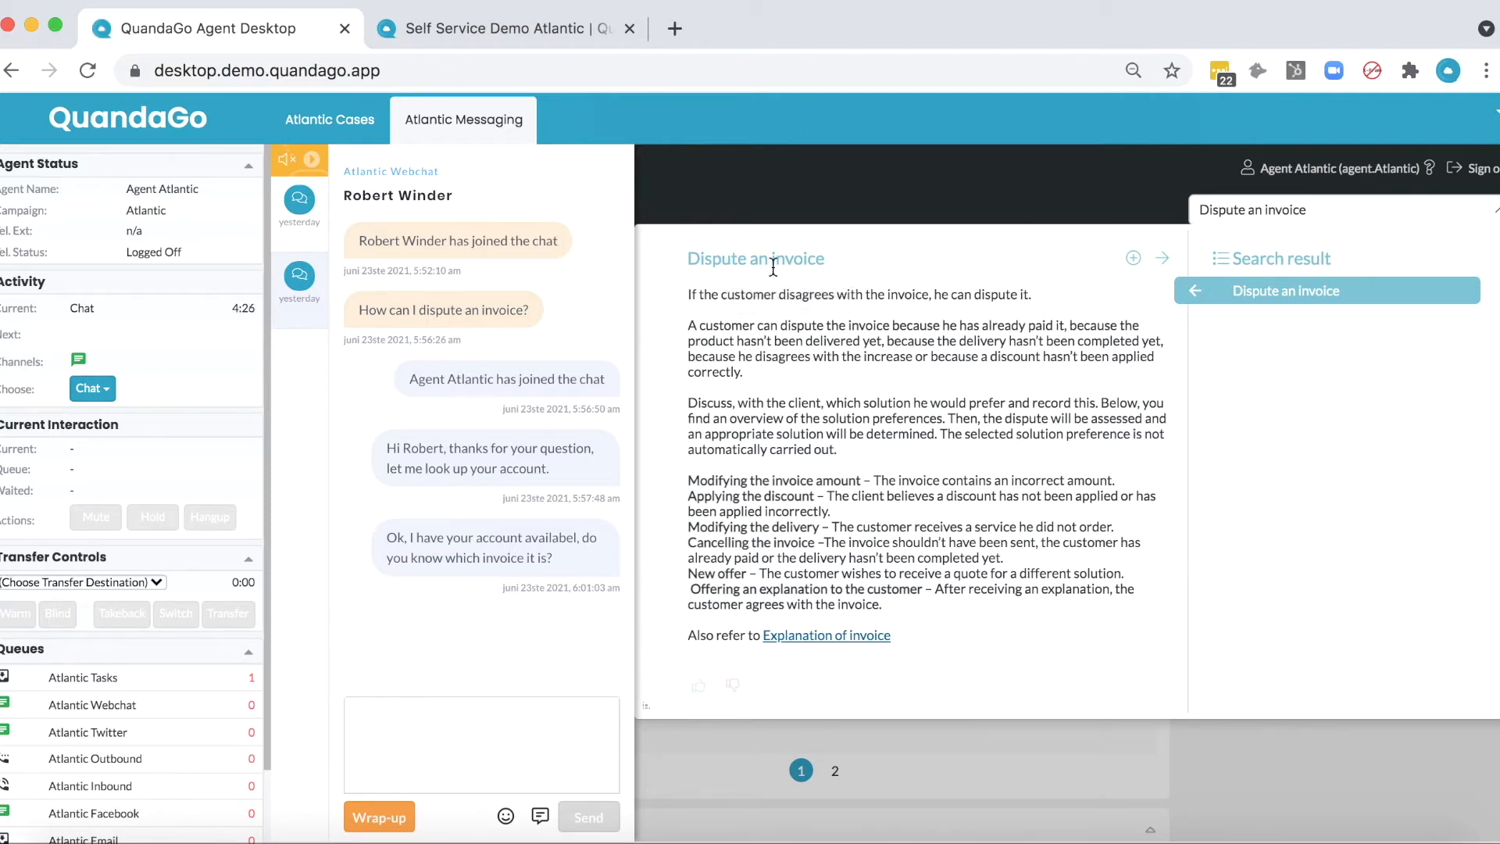
# Start the Dispute invoice process from the article and select the outstanding intermediate bill as the disputed invoice.
pyautogui.click(1165, 261)
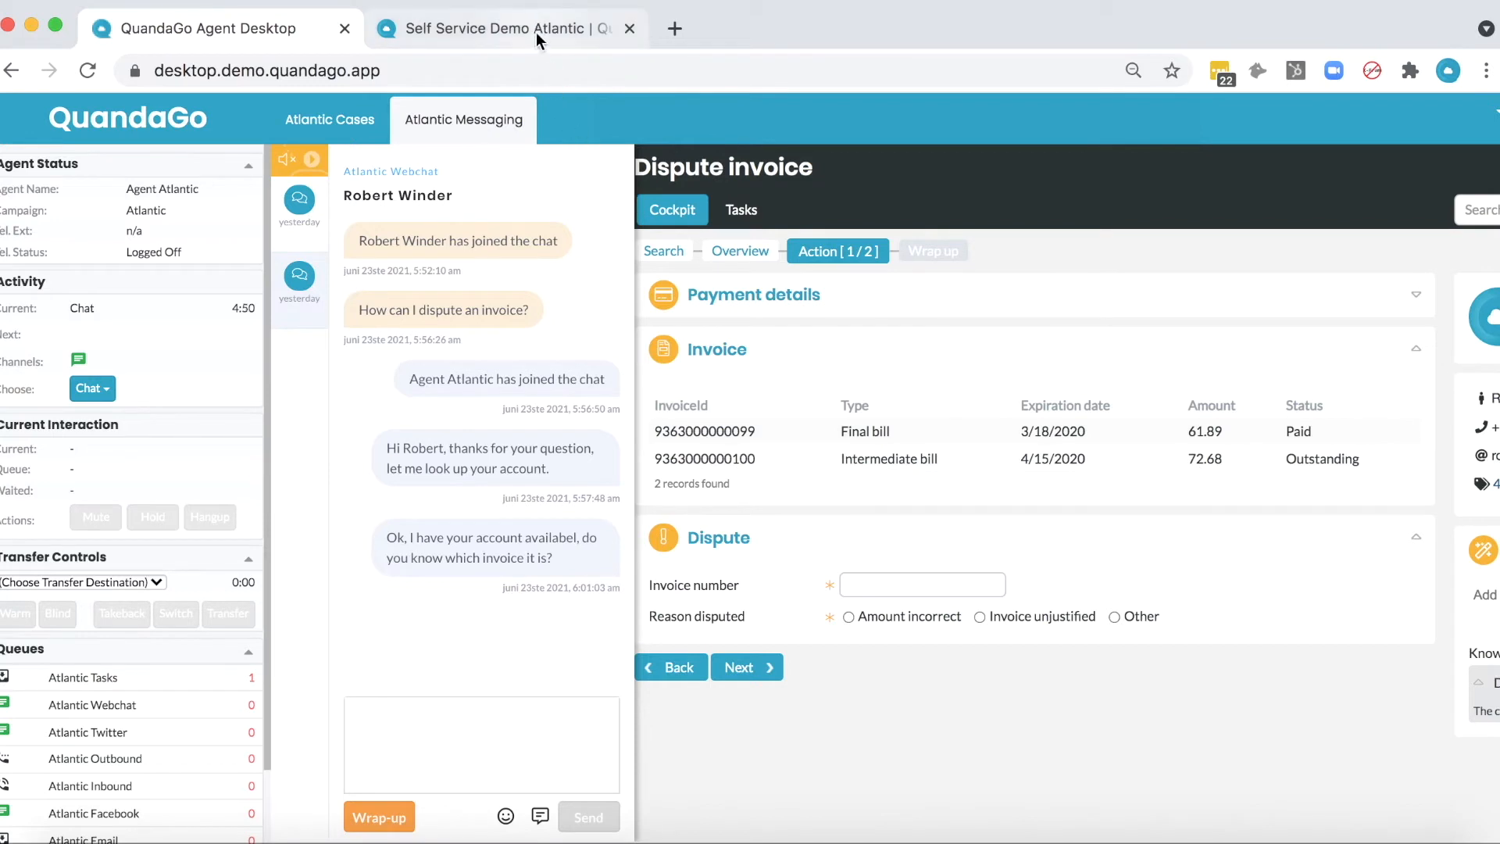
pyautogui.click(728, 464)
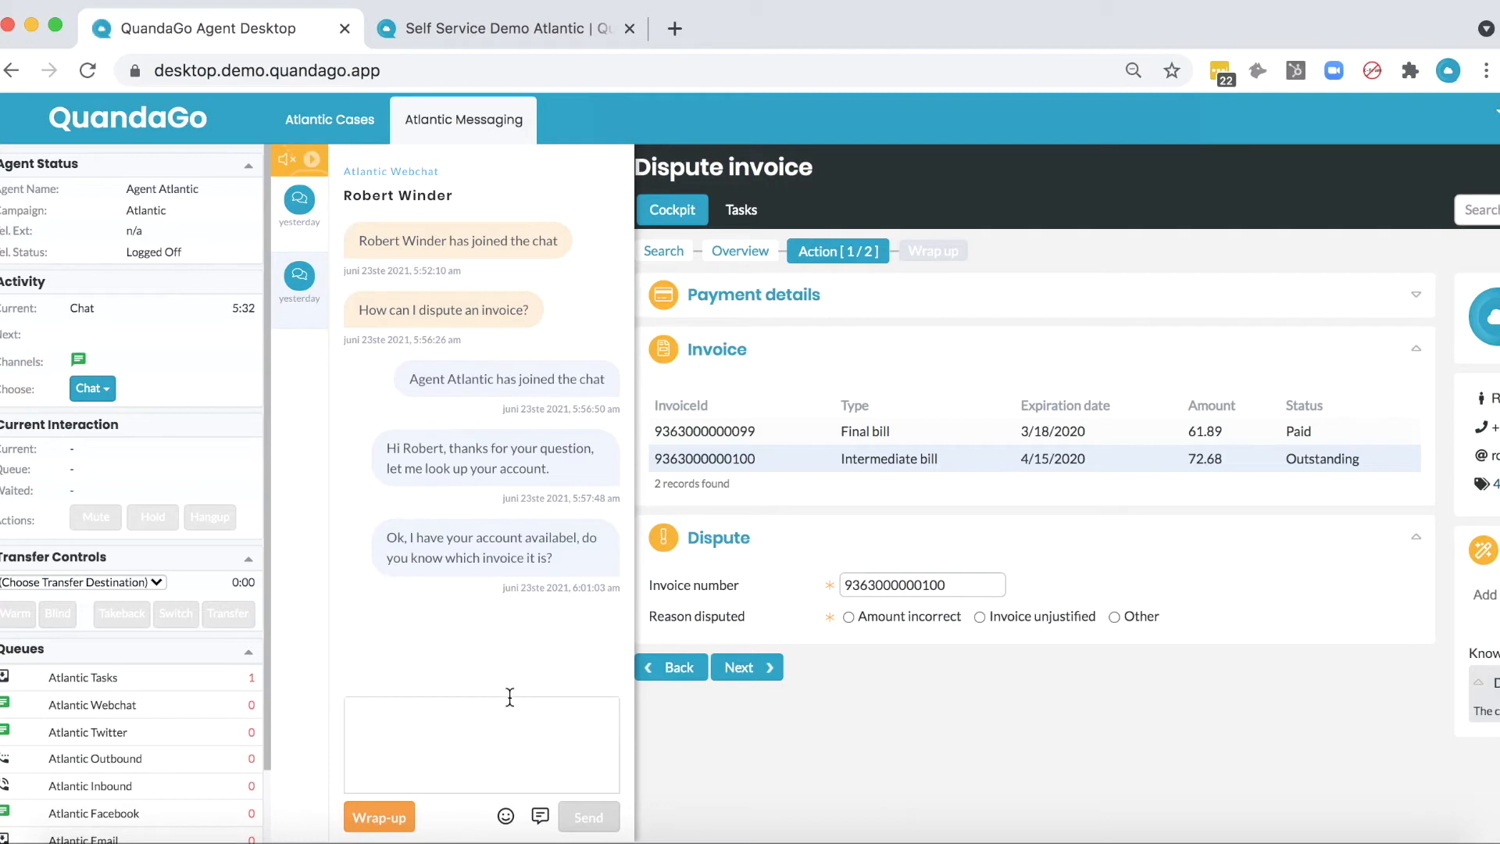
# Ask the customer in the chat "Why is this invoice in dispute".
pyautogui.click(536, 697)
pyautogui.write('Why is this invoice in')
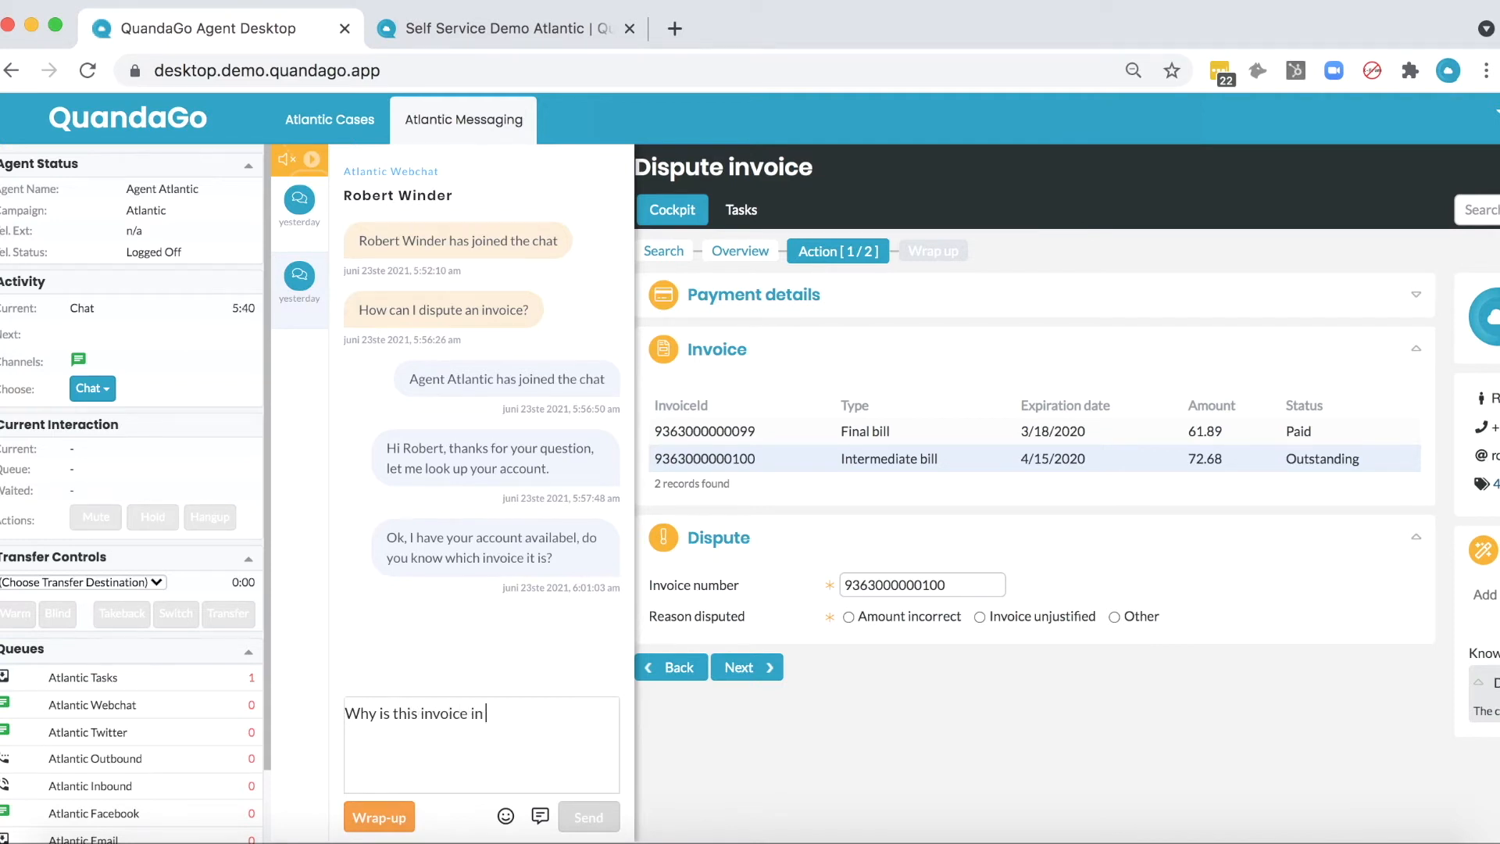
pyautogui.write(' dispute')
pyautogui.press('Return')
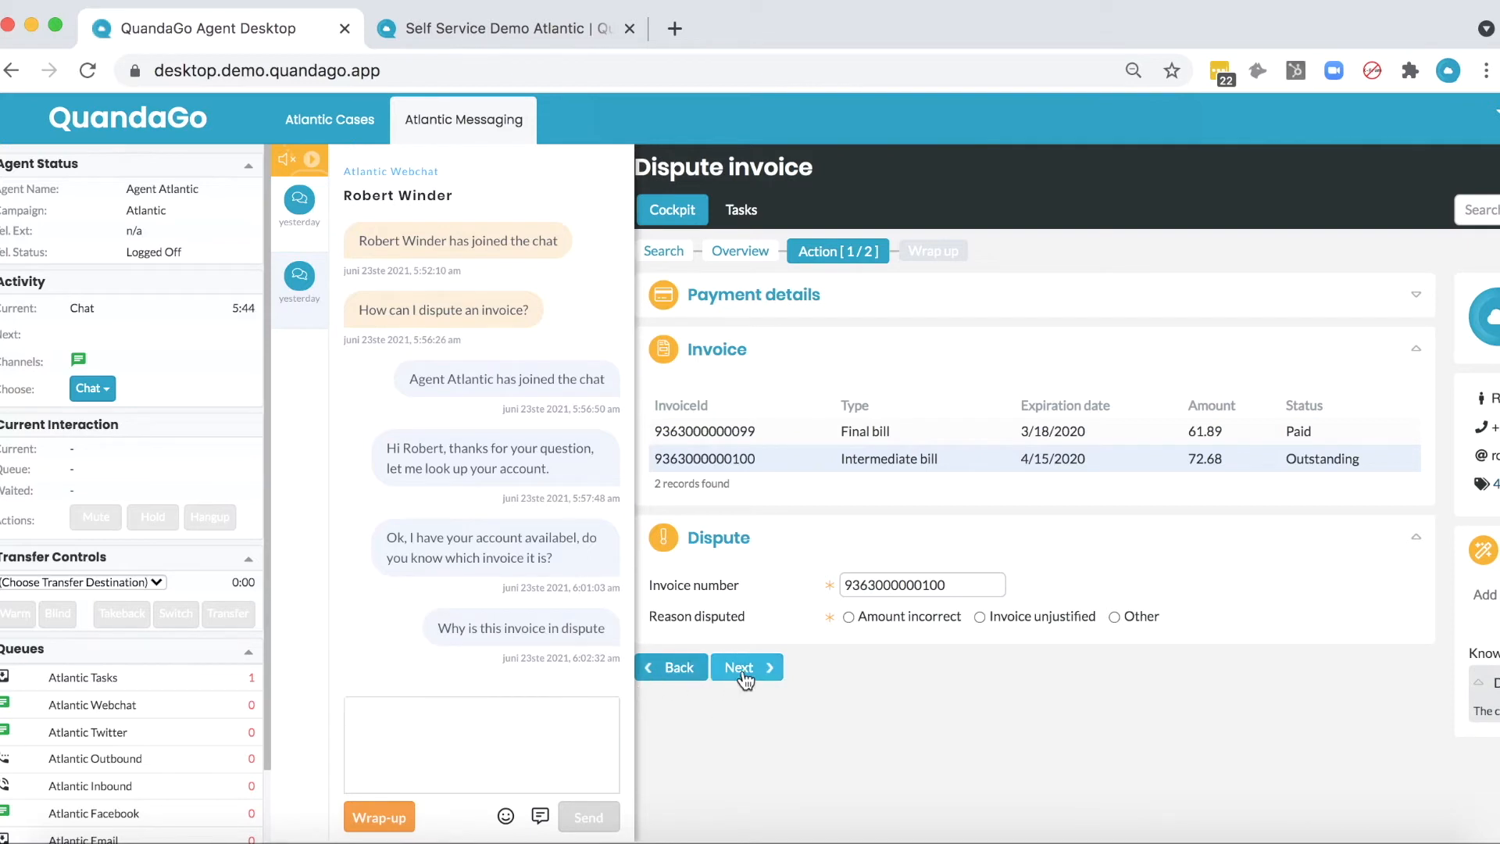
# Set the invoice dispute's reason to Amount incorrect and its specification of reason to Promotion not applied.
pyautogui.click(849, 617)
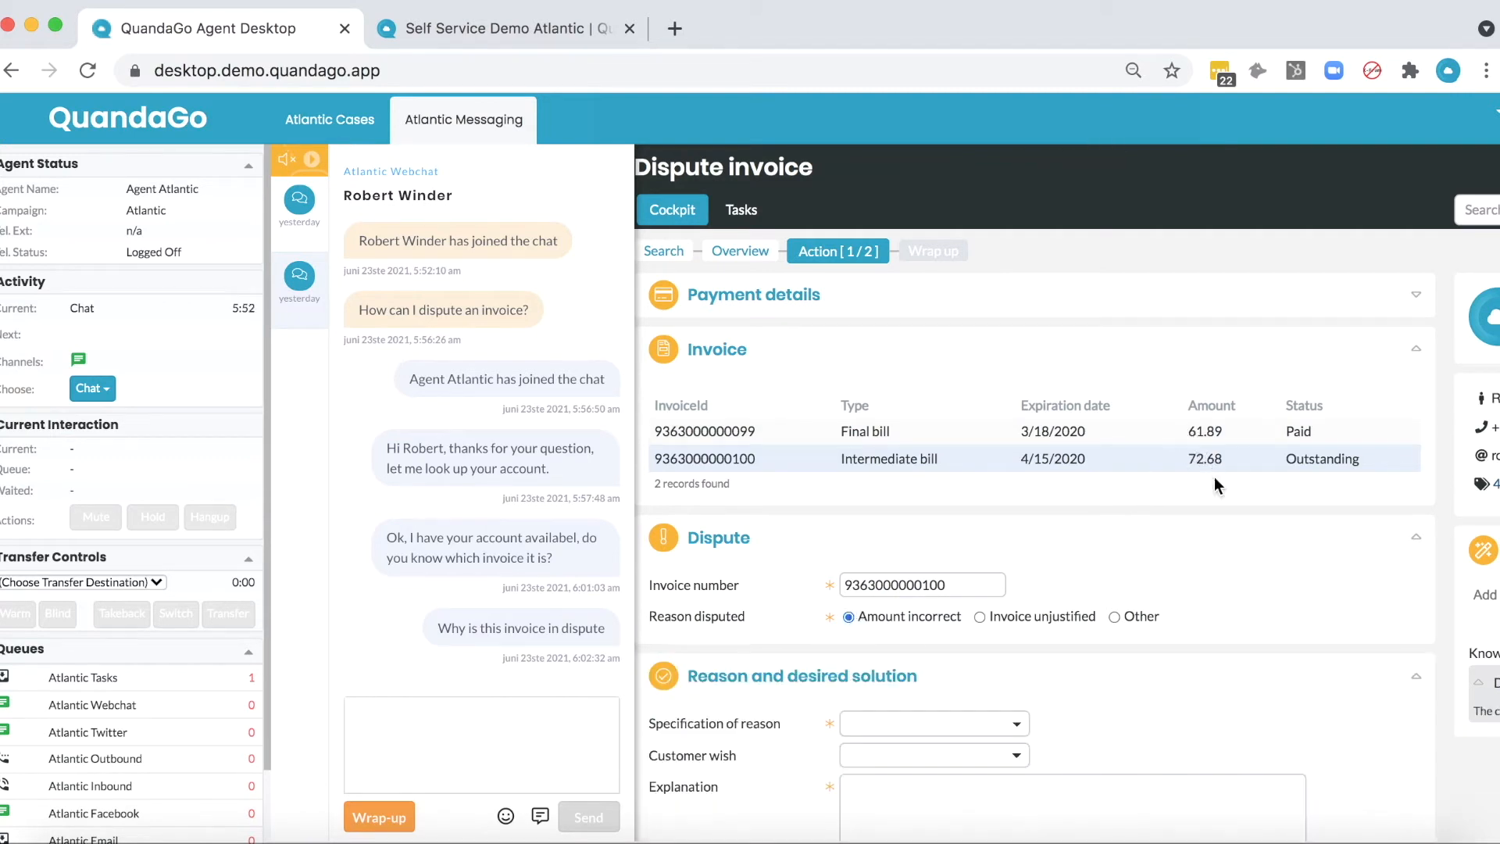
pyautogui.scroll(-2, 1212, 497)
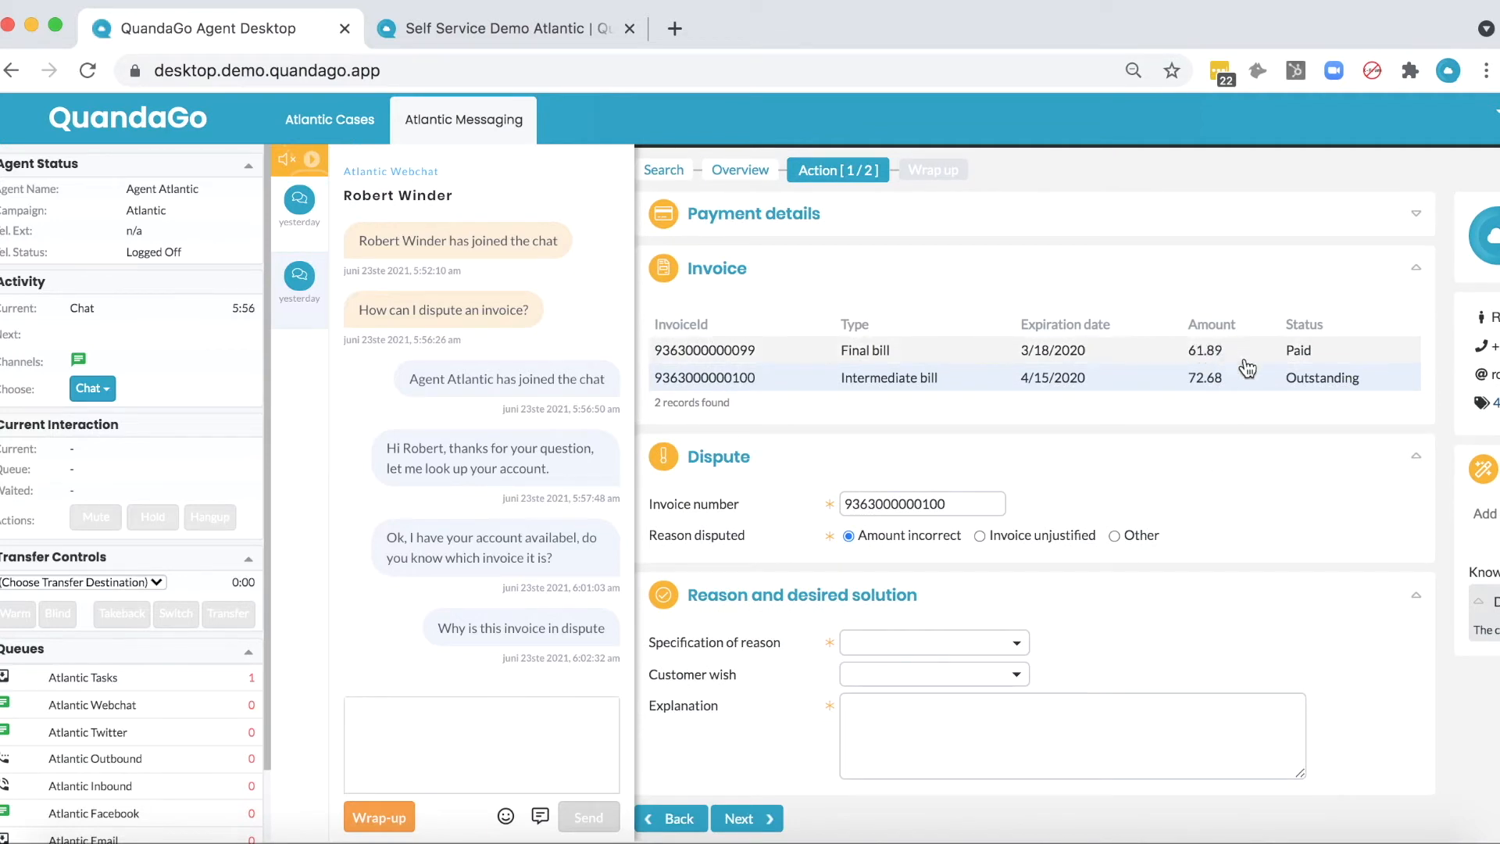
pyautogui.click(906, 633)
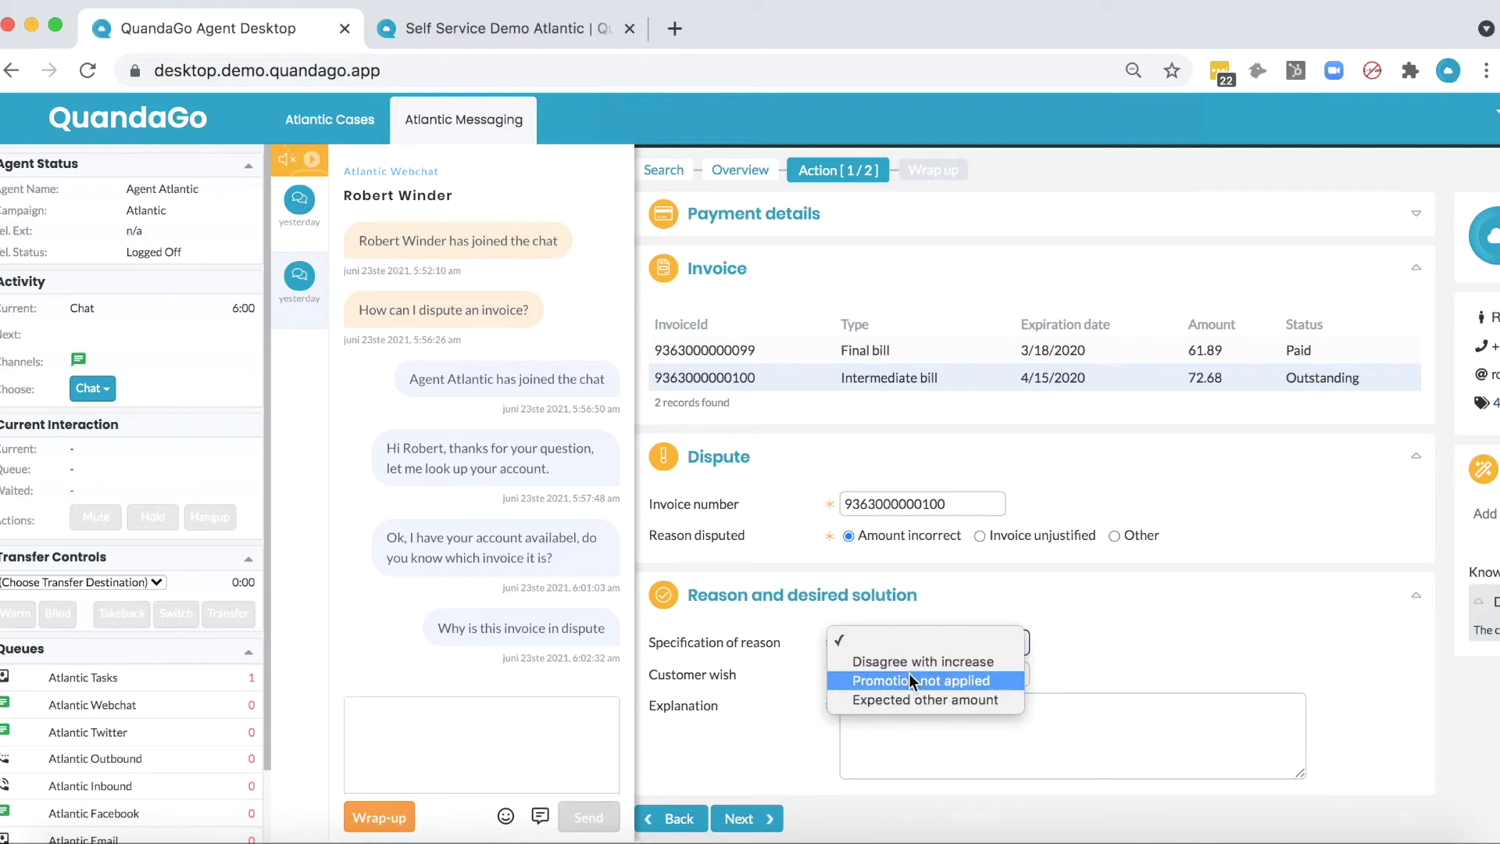
pyautogui.click(909, 674)
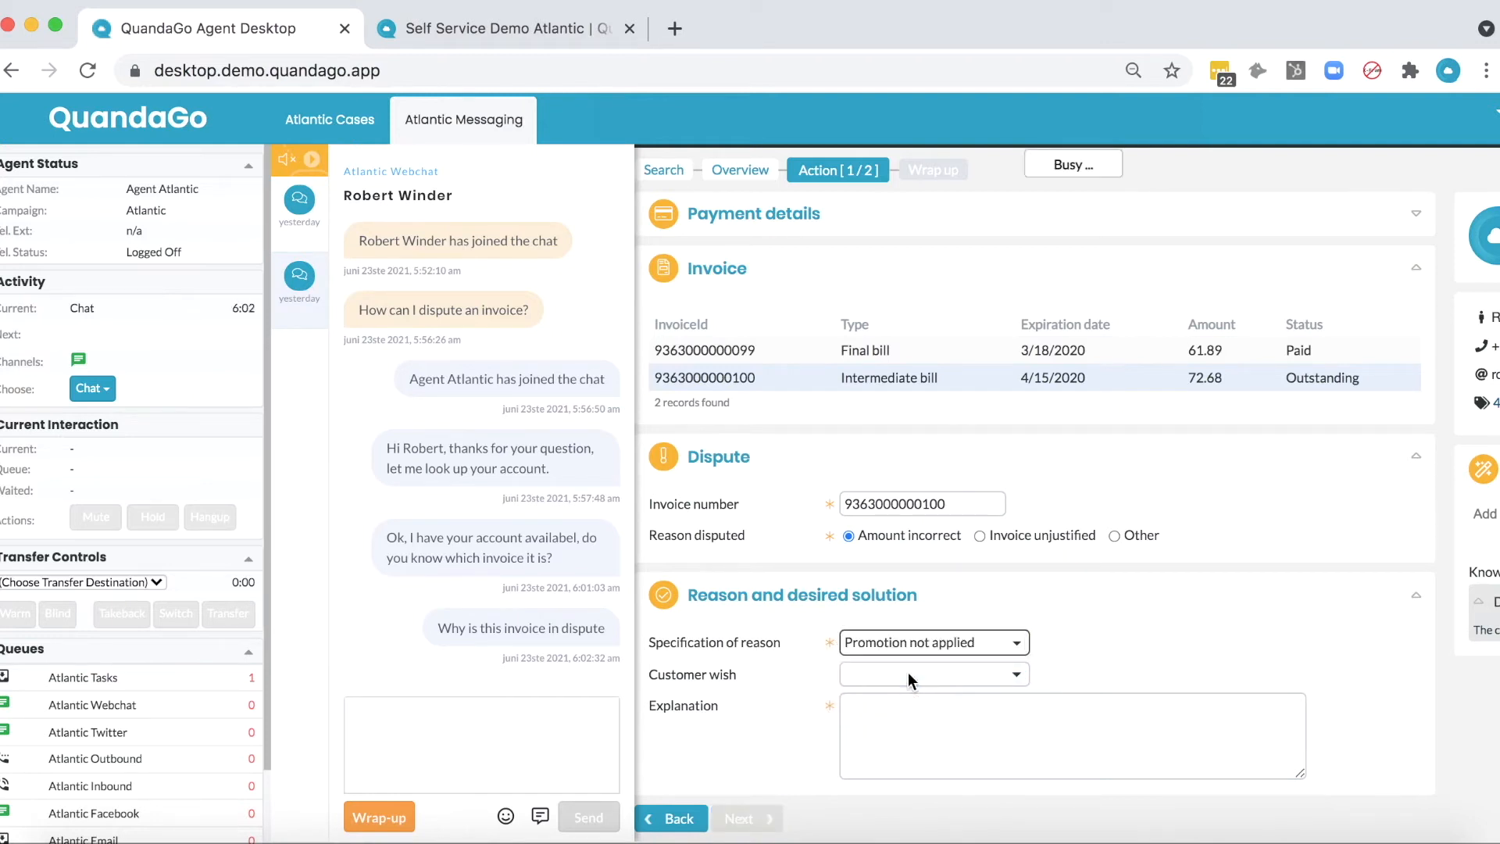
# Set the customer wish for the disputed invoice to Apply discount.
pyautogui.click(908, 672)
pyautogui.click(908, 701)
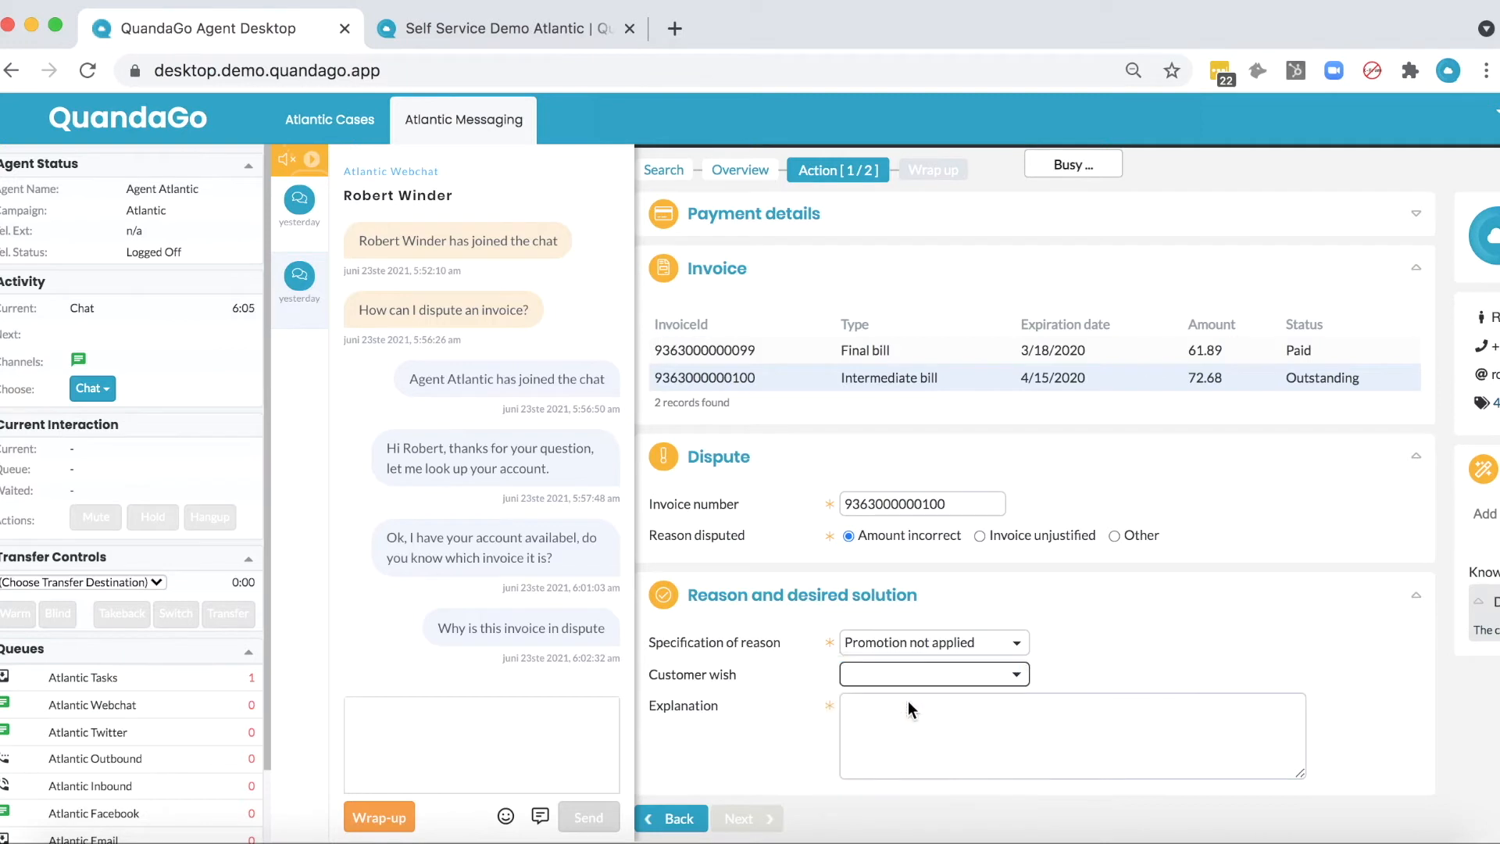
pyautogui.click(945, 672)
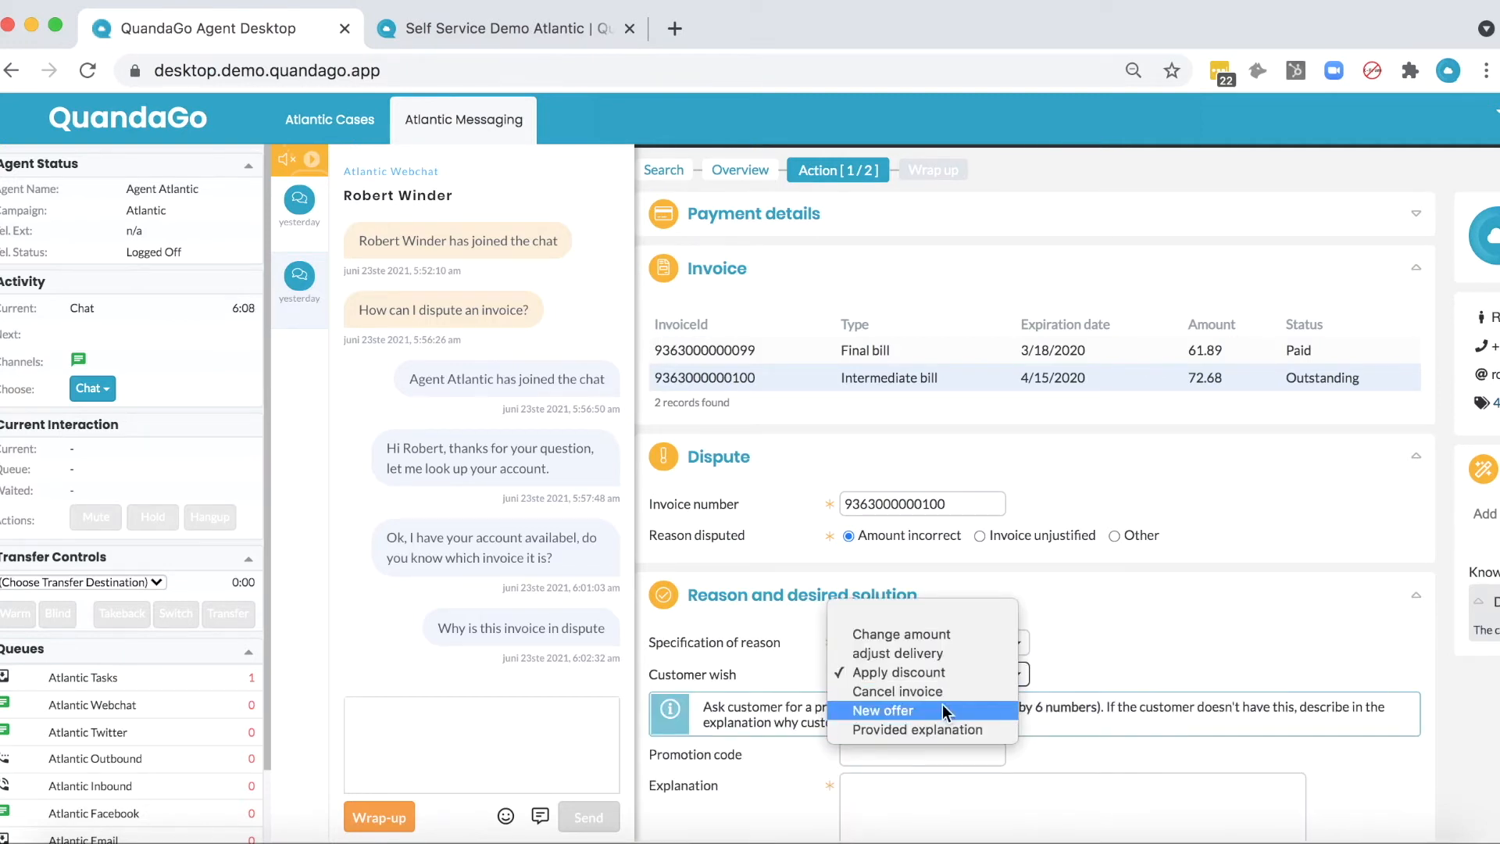
pyautogui.click(940, 672)
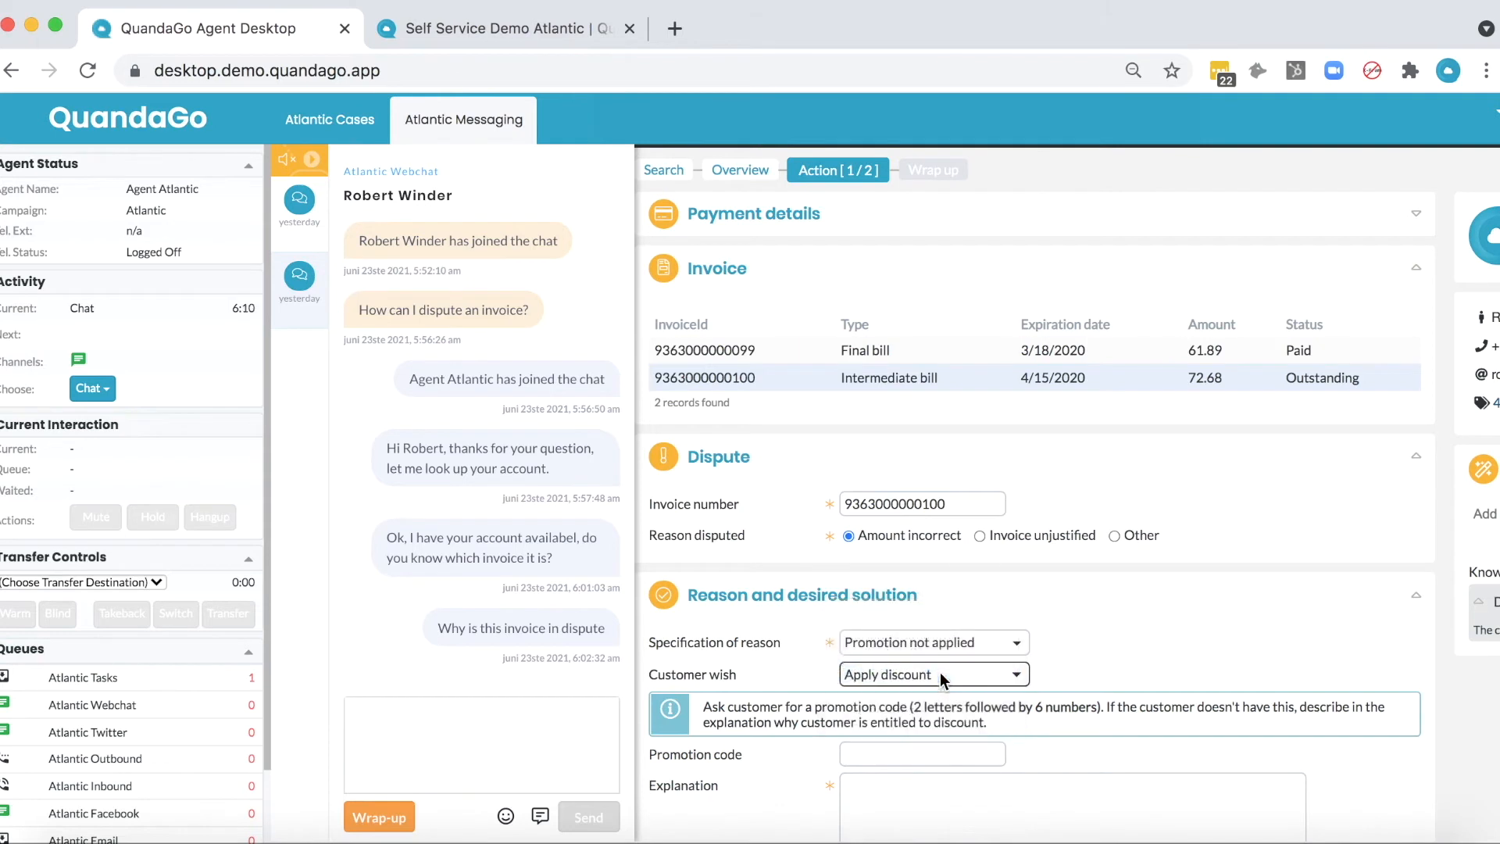
# Enter the explanation "Promotion not applied", leaving the promotion code empty, and continue to the confirmation page.
pyautogui.click(908, 757)
pyautogui.scroll(-1, 908, 756)
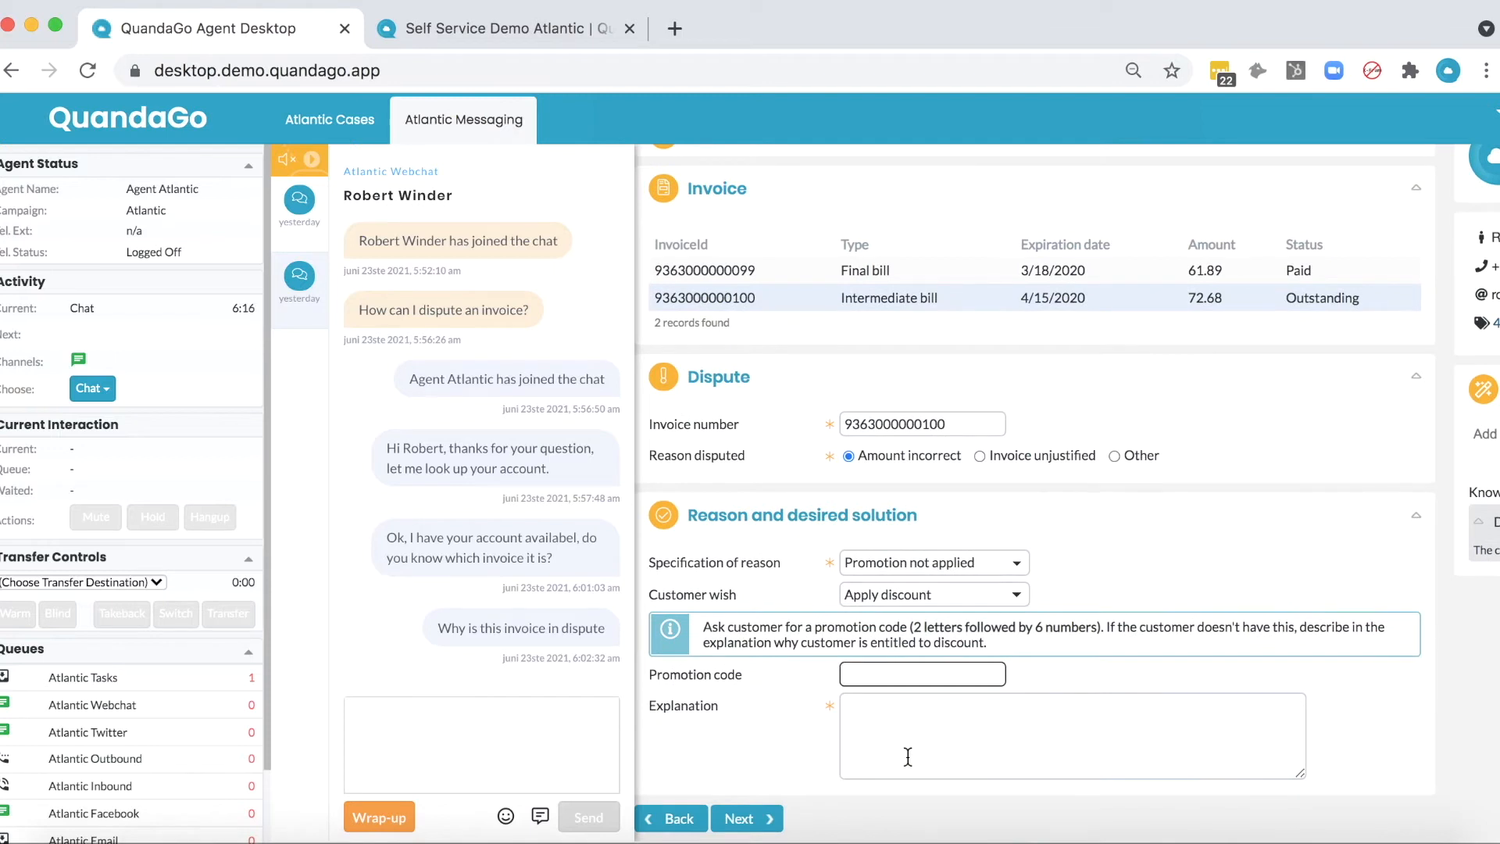
pyautogui.click(908, 757)
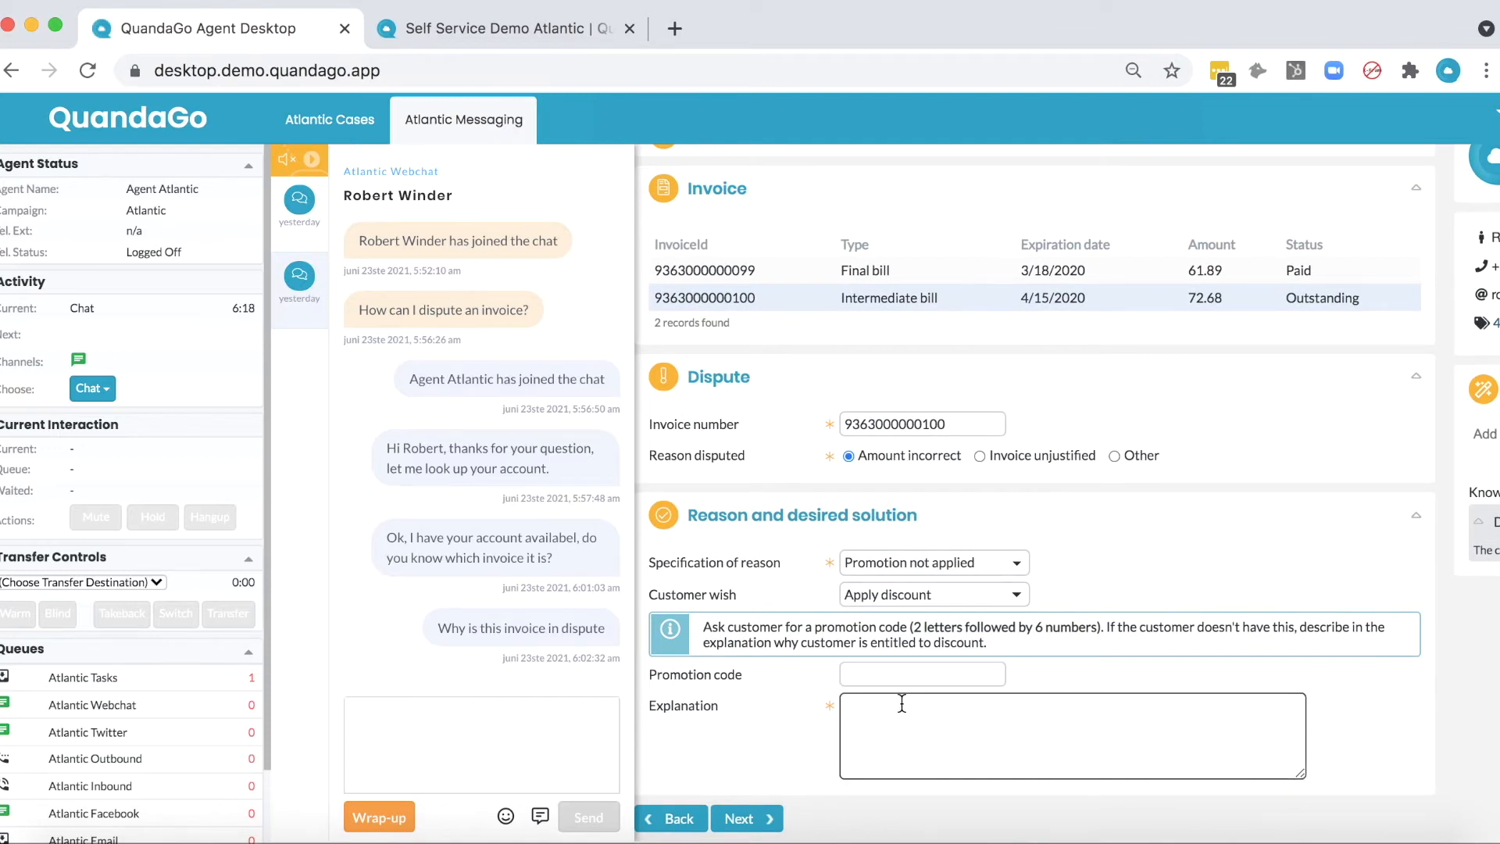
pyautogui.write('Promotion not applied')
pyautogui.click(739, 818)
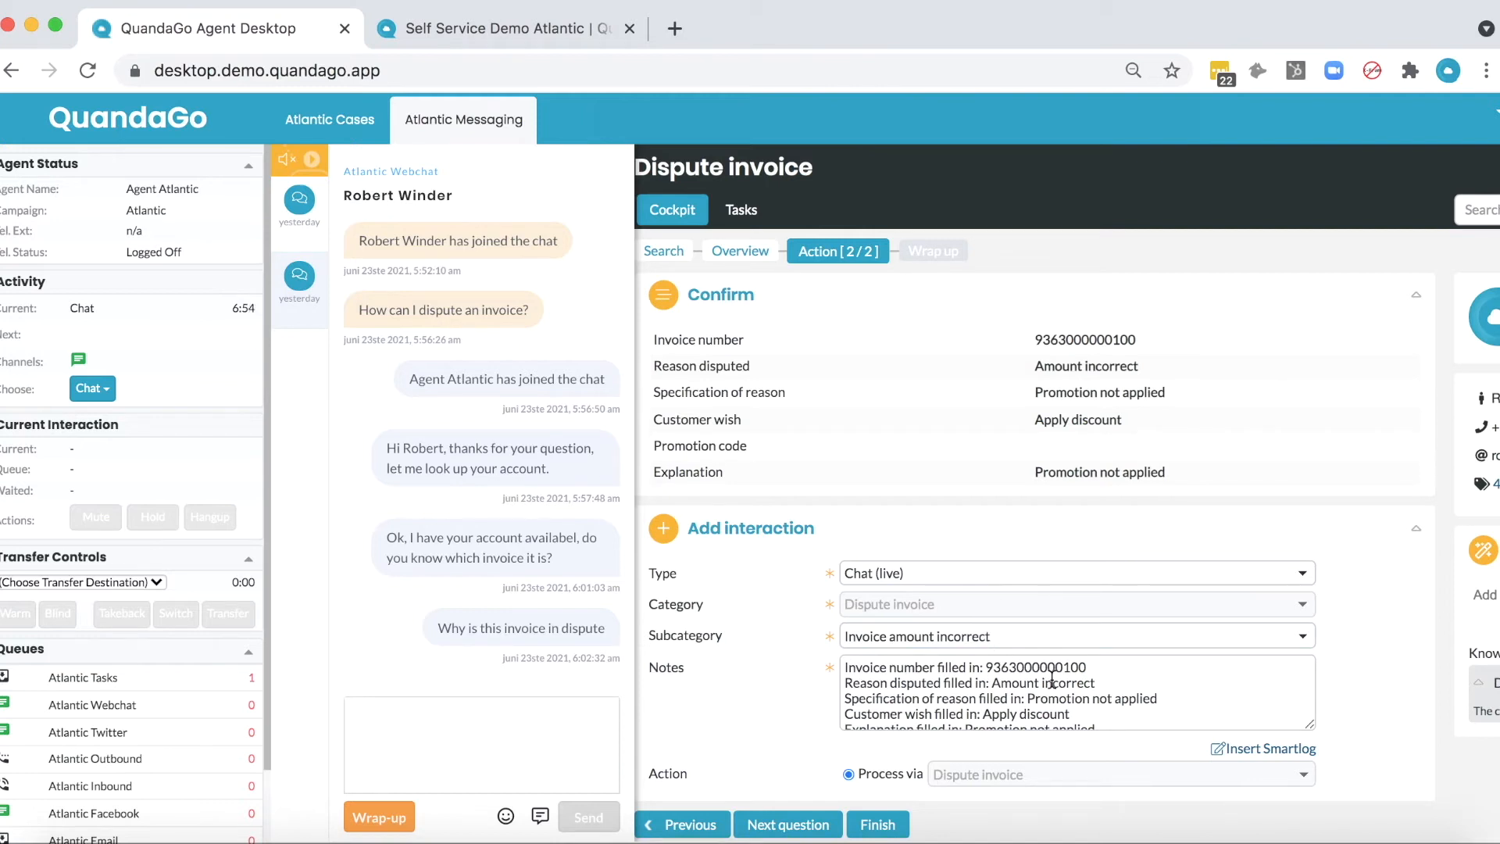
# Review the prefilled interaction notes and finish the Dispute invoice process.
pyautogui.scroll(-2, 1051, 680)
pyautogui.scroll(2, 1051, 680)
pyautogui.scroll(-2, 1051, 680)
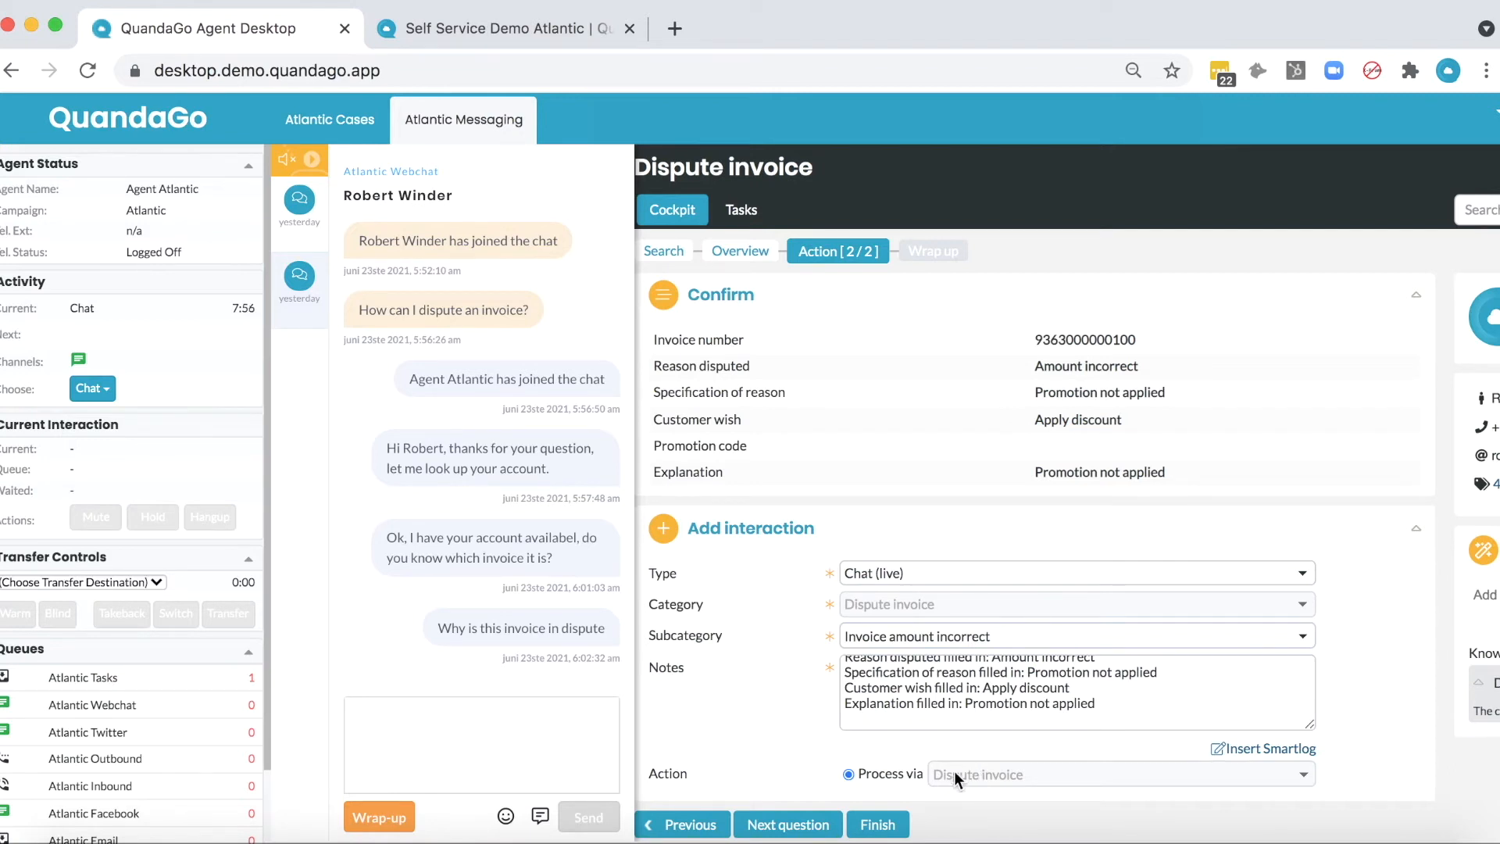
pyautogui.click(889, 822)
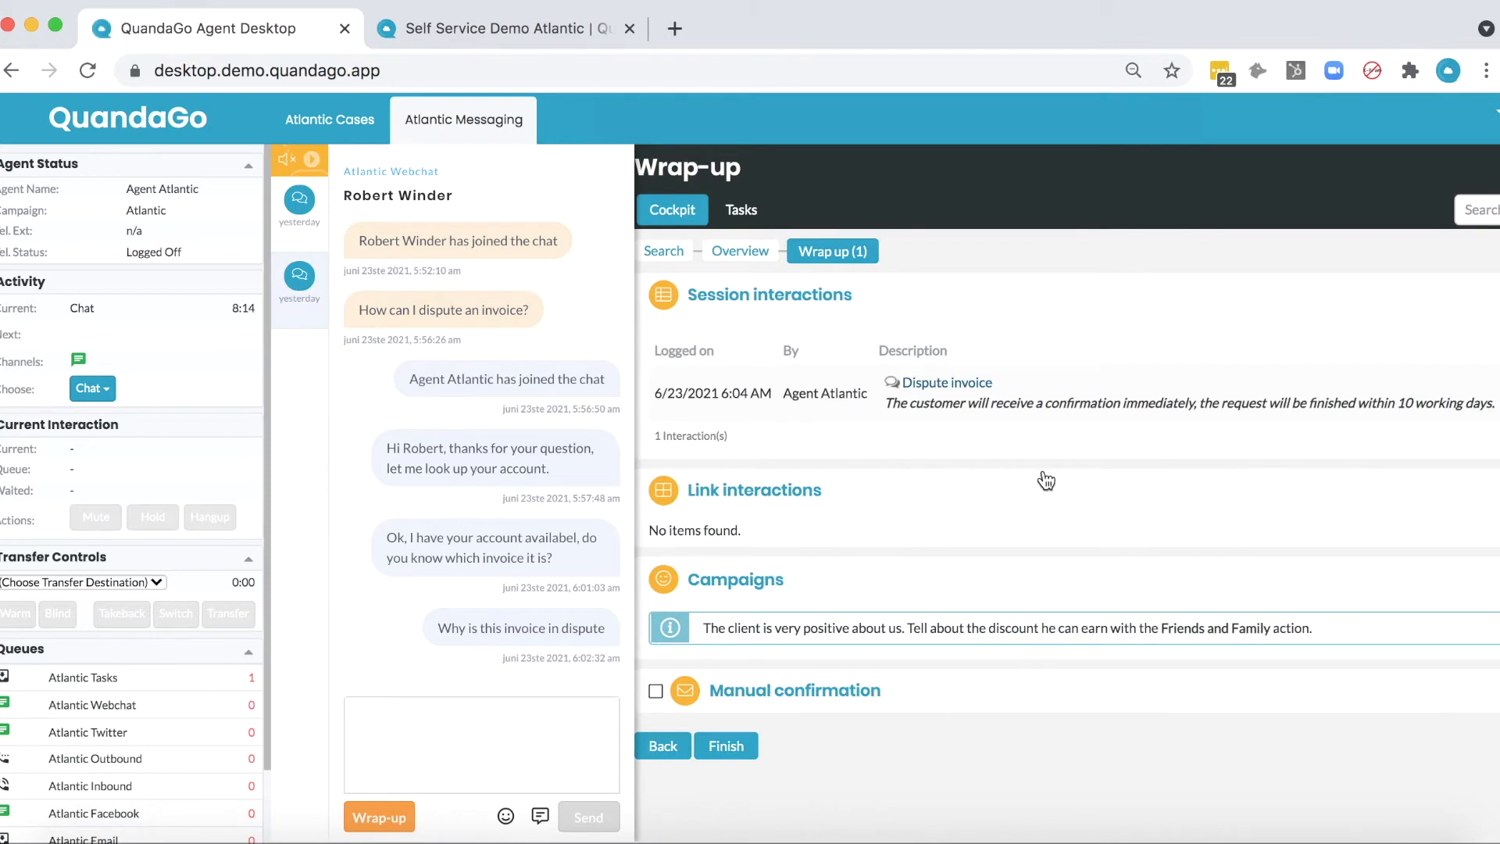
# Check the logged Dispute invoice interaction's details and finish the session wrap-up without a manual confirmation.
pyautogui.moveTo(923, 403)
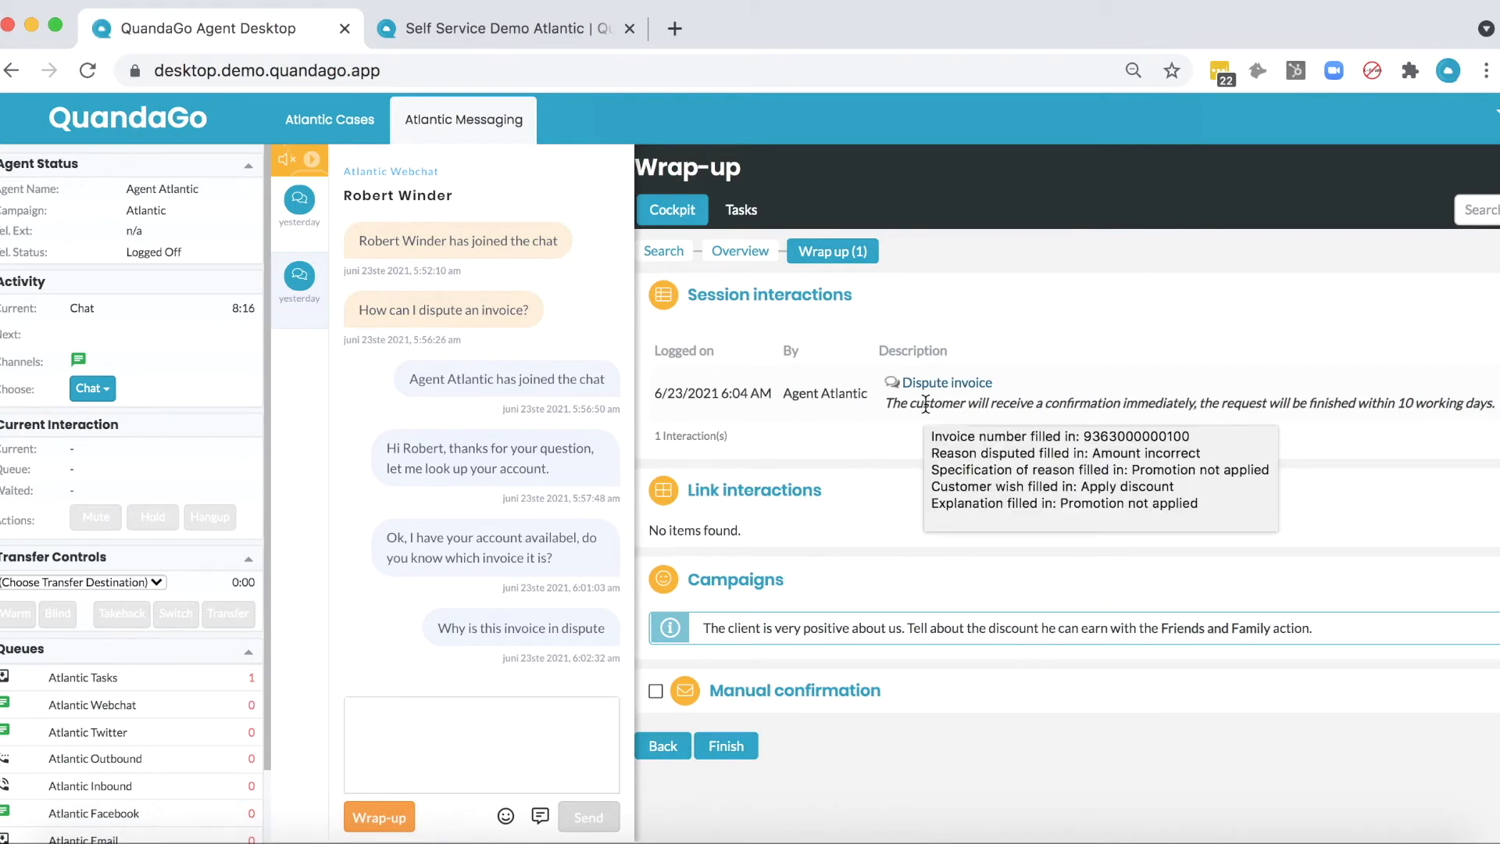
pyautogui.hscroll(3, 979, 399)
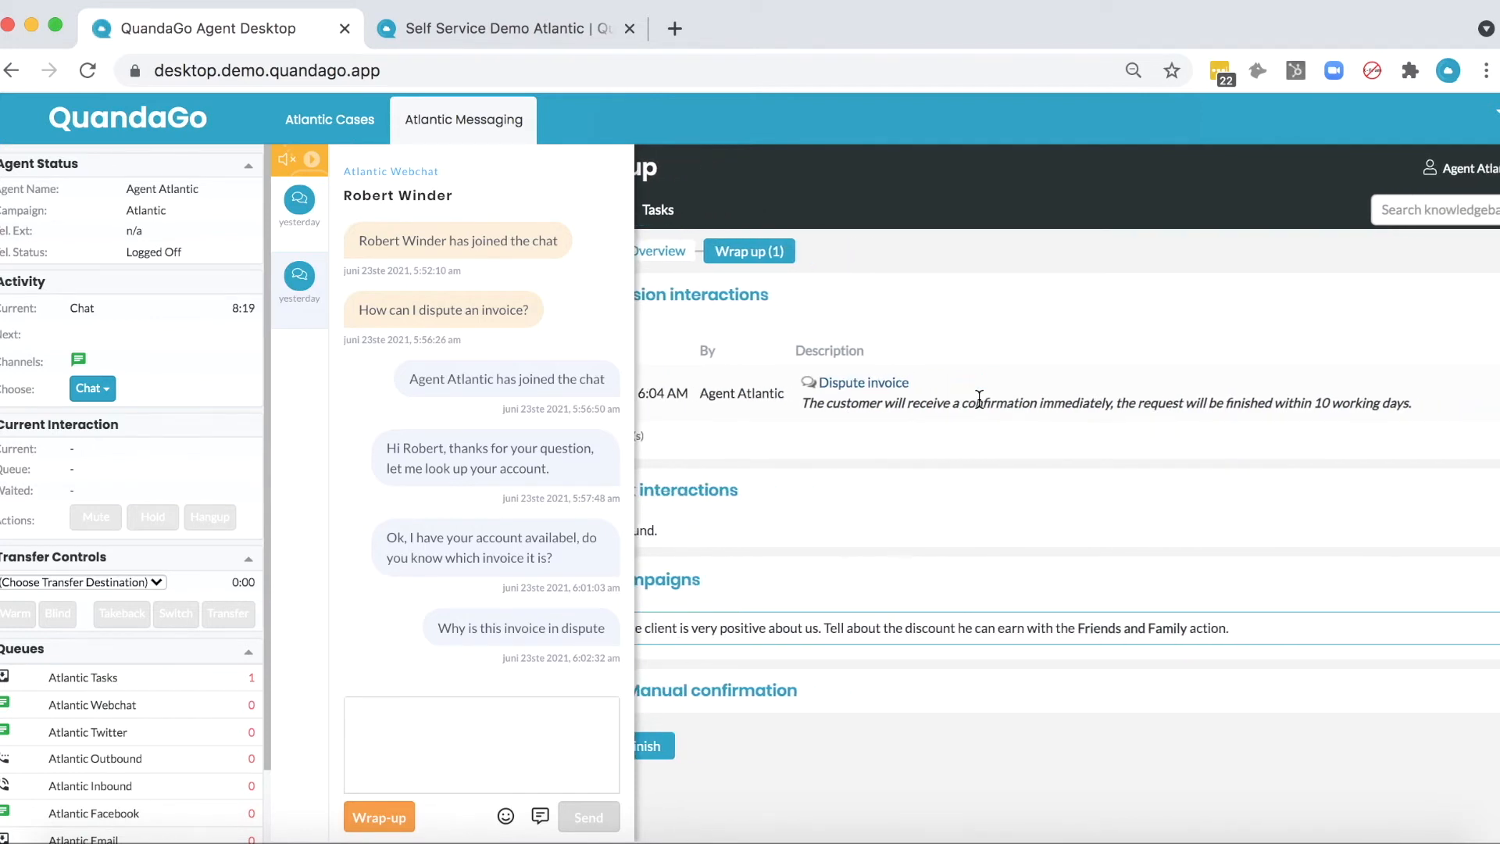
pyautogui.hscroll(-3, 979, 398)
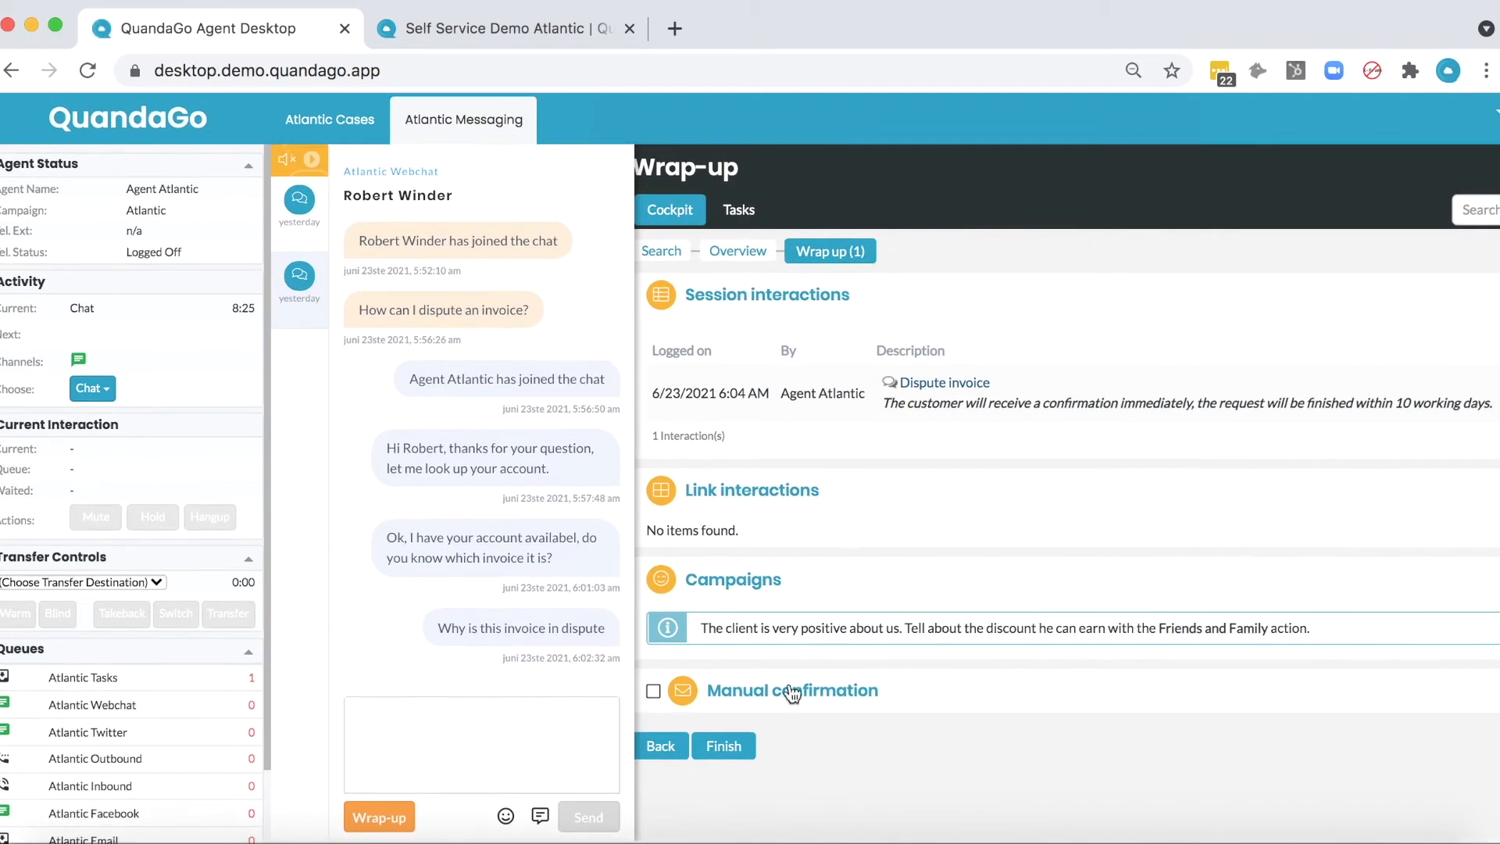
pyautogui.click(721, 748)
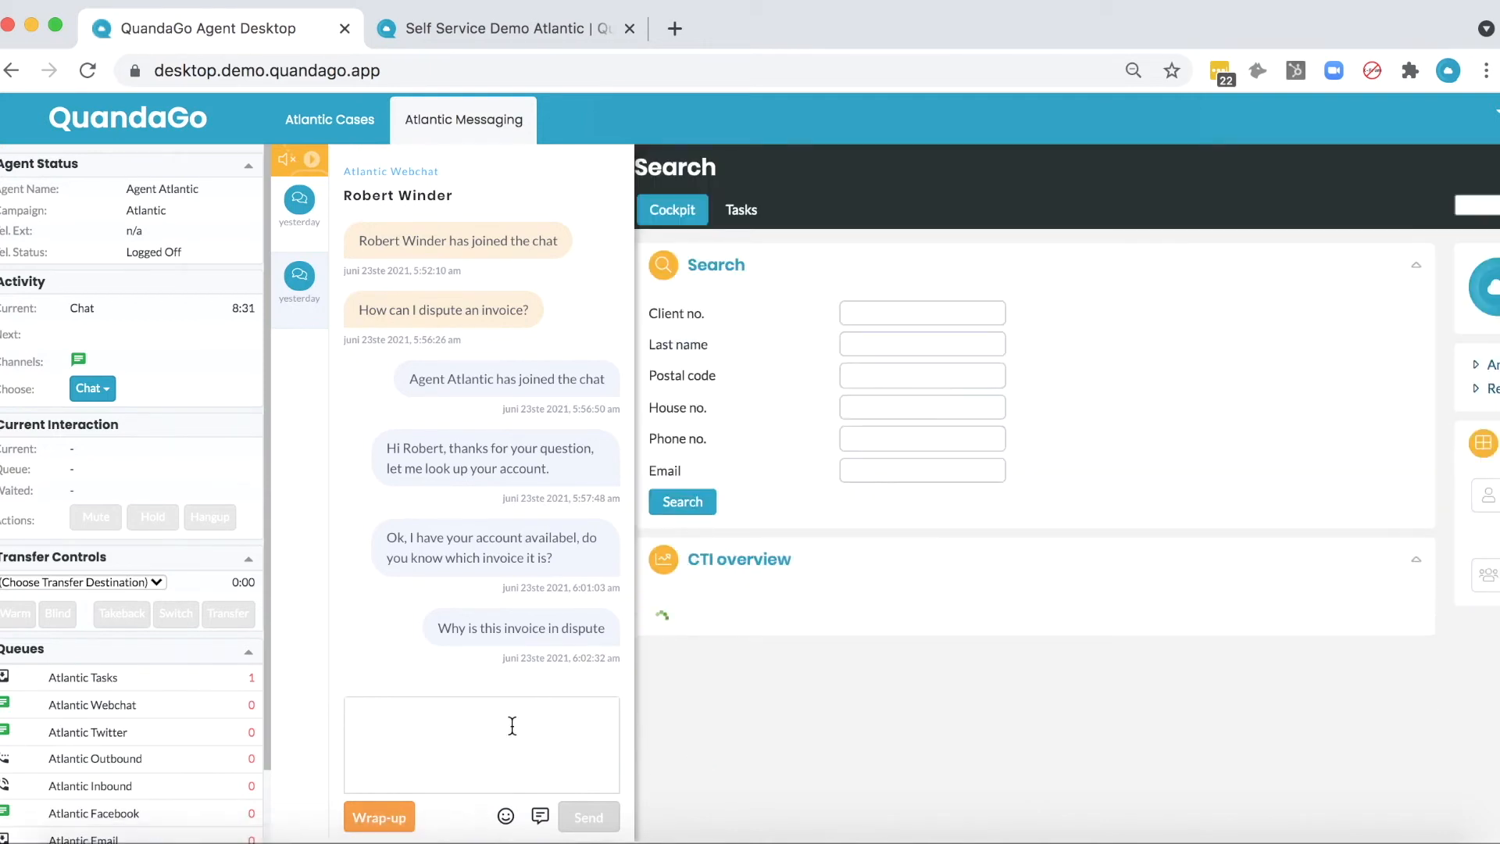
# Send the customer the predefined "Thank you" response in the chat.
pyautogui.click(540, 815)
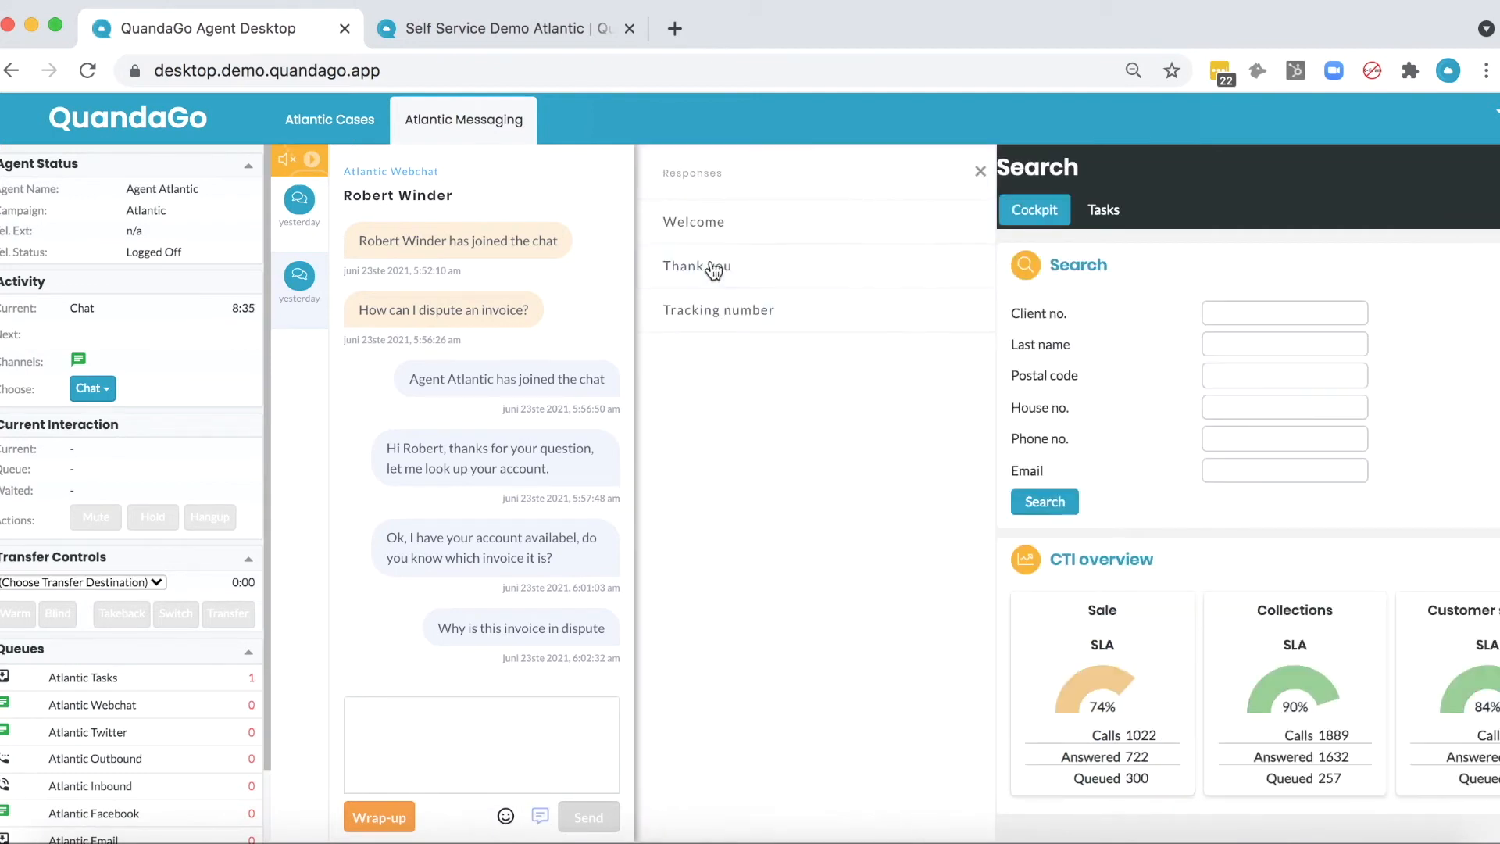
pyautogui.click(708, 265)
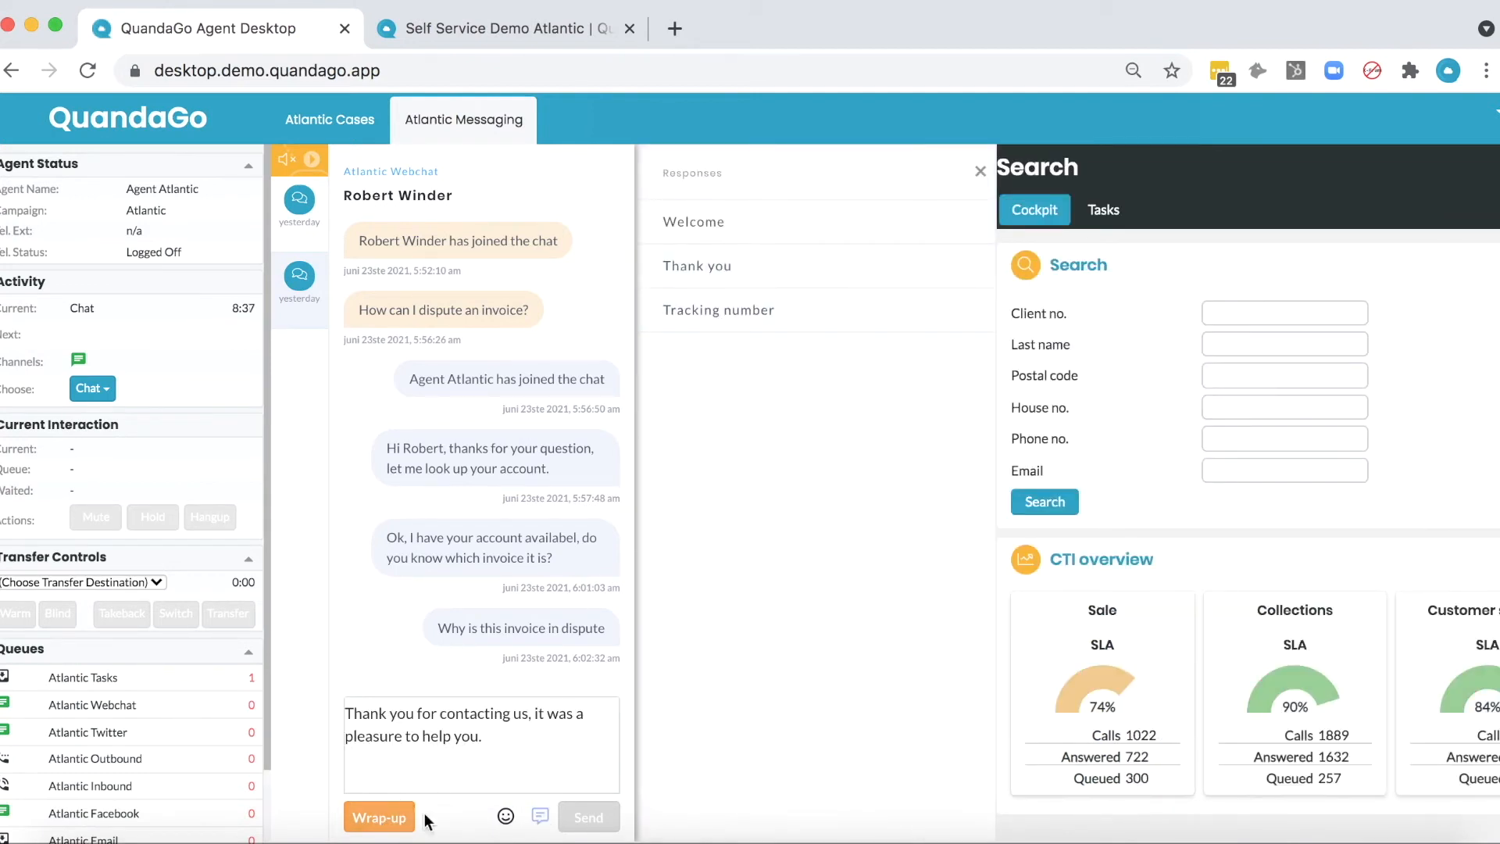
pyautogui.click(596, 820)
# Wrap up and close the webchat conversation, and dismiss the list of predefined responses.
pyautogui.click(383, 816)
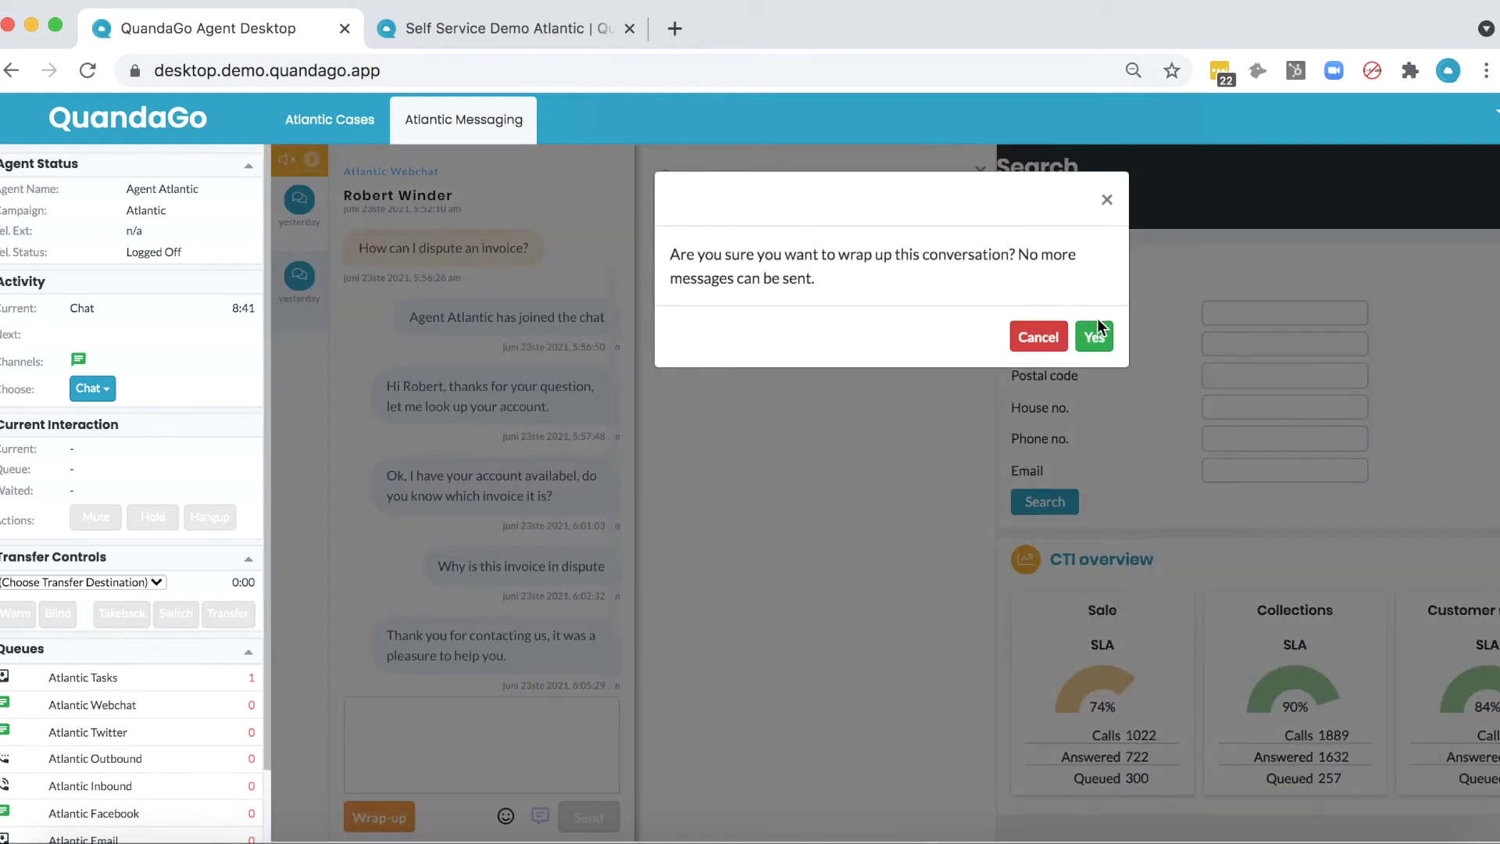
pyautogui.click(1093, 337)
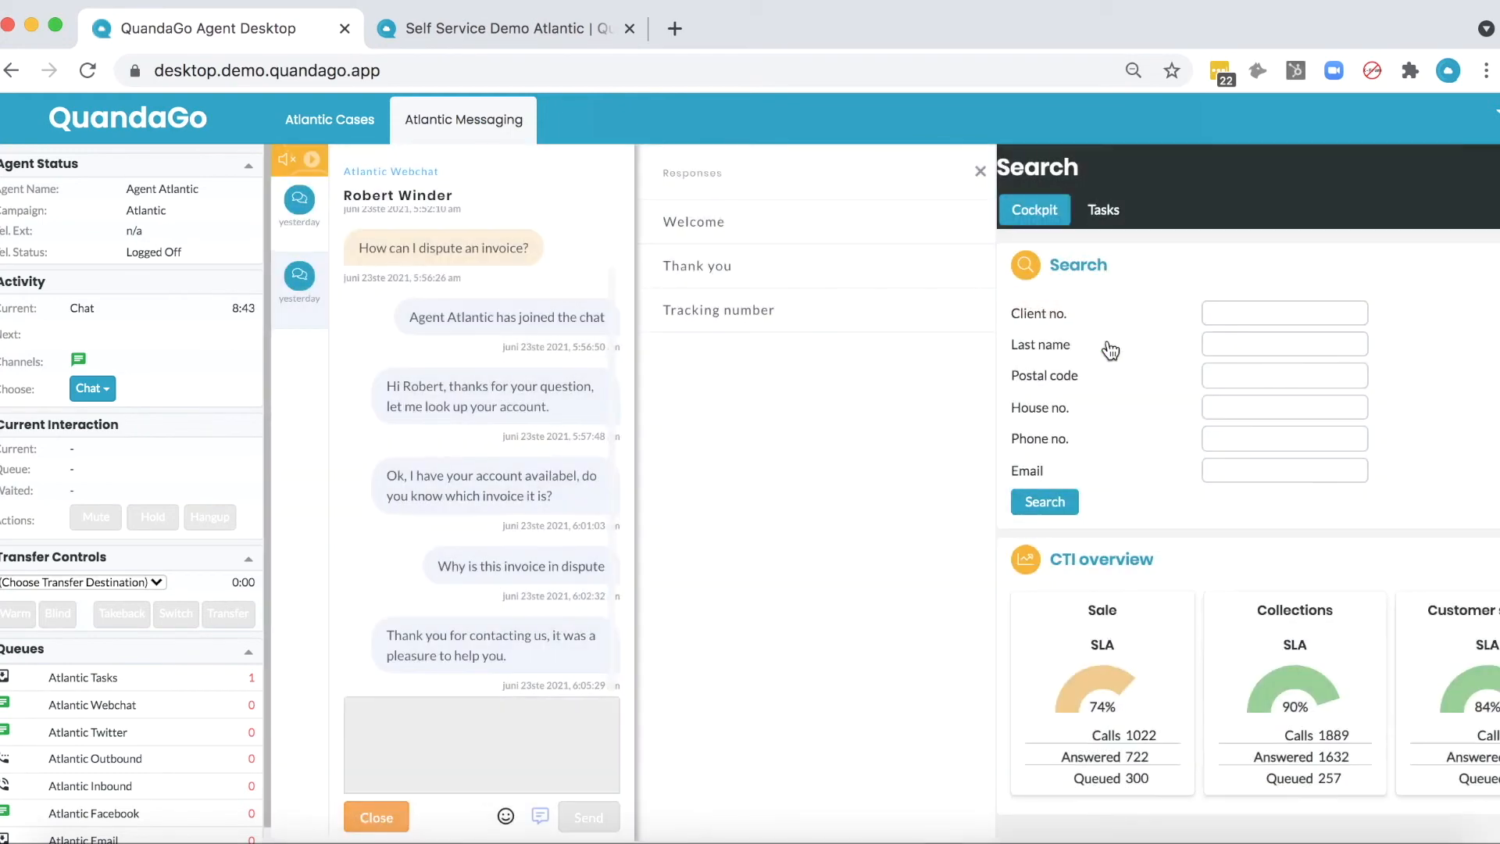
pyautogui.click(376, 817)
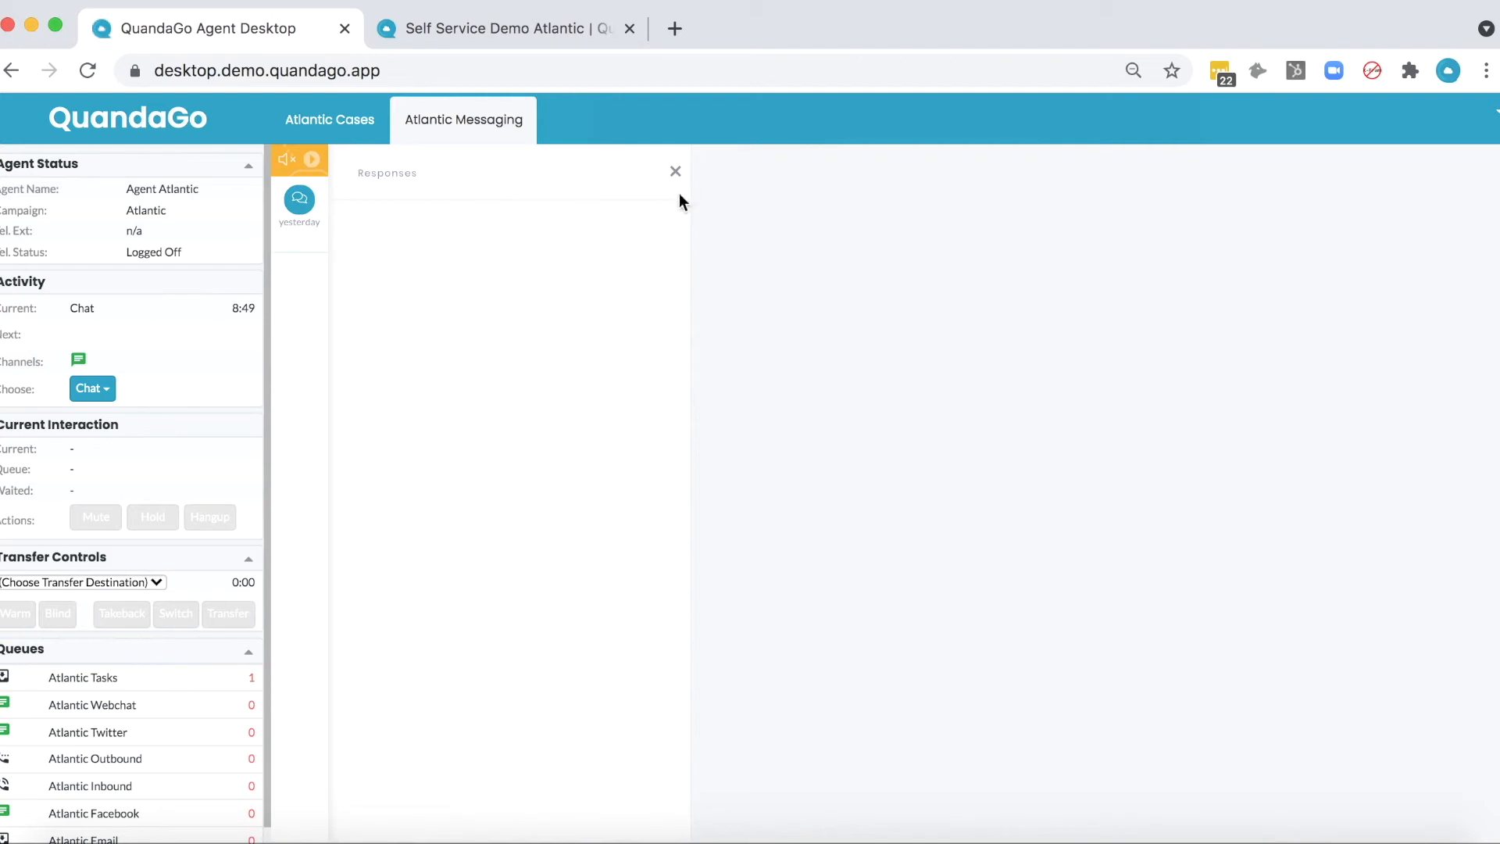
pyautogui.click(676, 171)
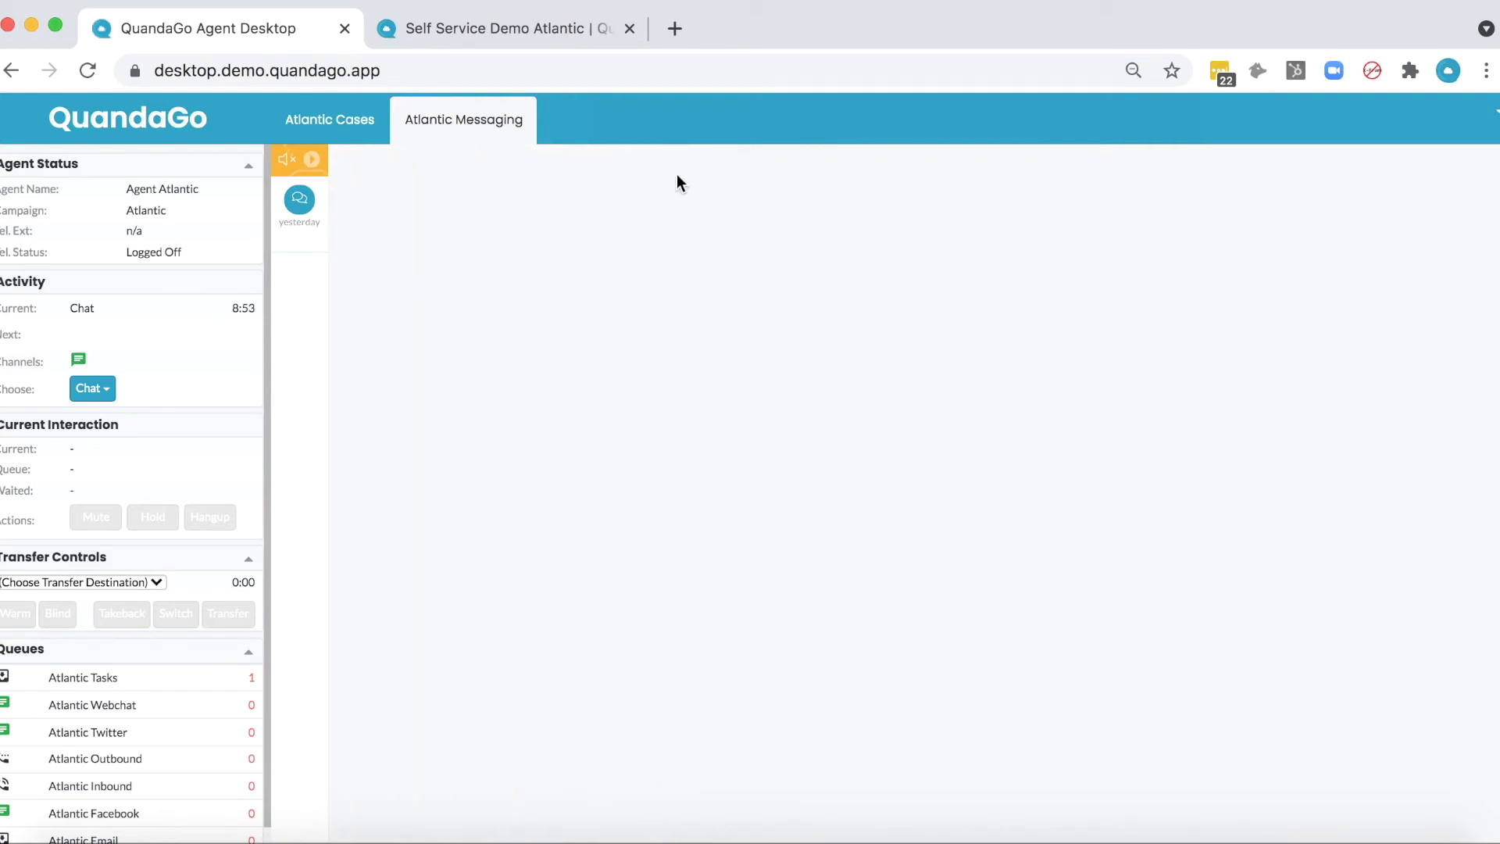
# Switch to the Self Service Demo Atlantic page and review the customer's side of the live chat conversation.
pyautogui.click(534, 24)
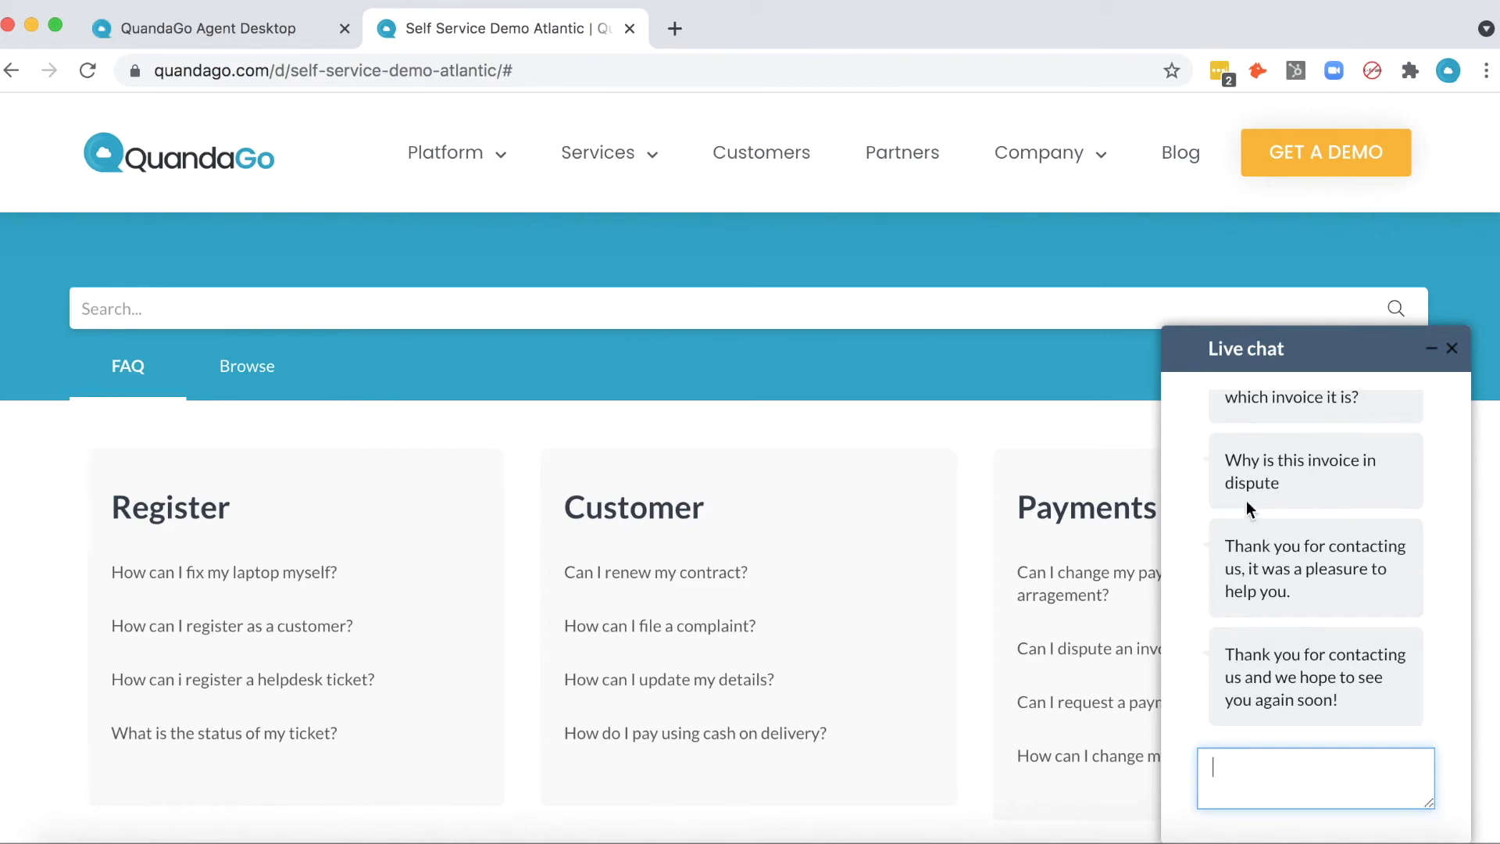
pyautogui.scroll(3, 1250, 508)
pyautogui.scroll(-3, 1250, 509)
# Switch to the finance user's browser window and reload the Universal Task List with tasks including group tasks.
pyautogui.click(262, 28)
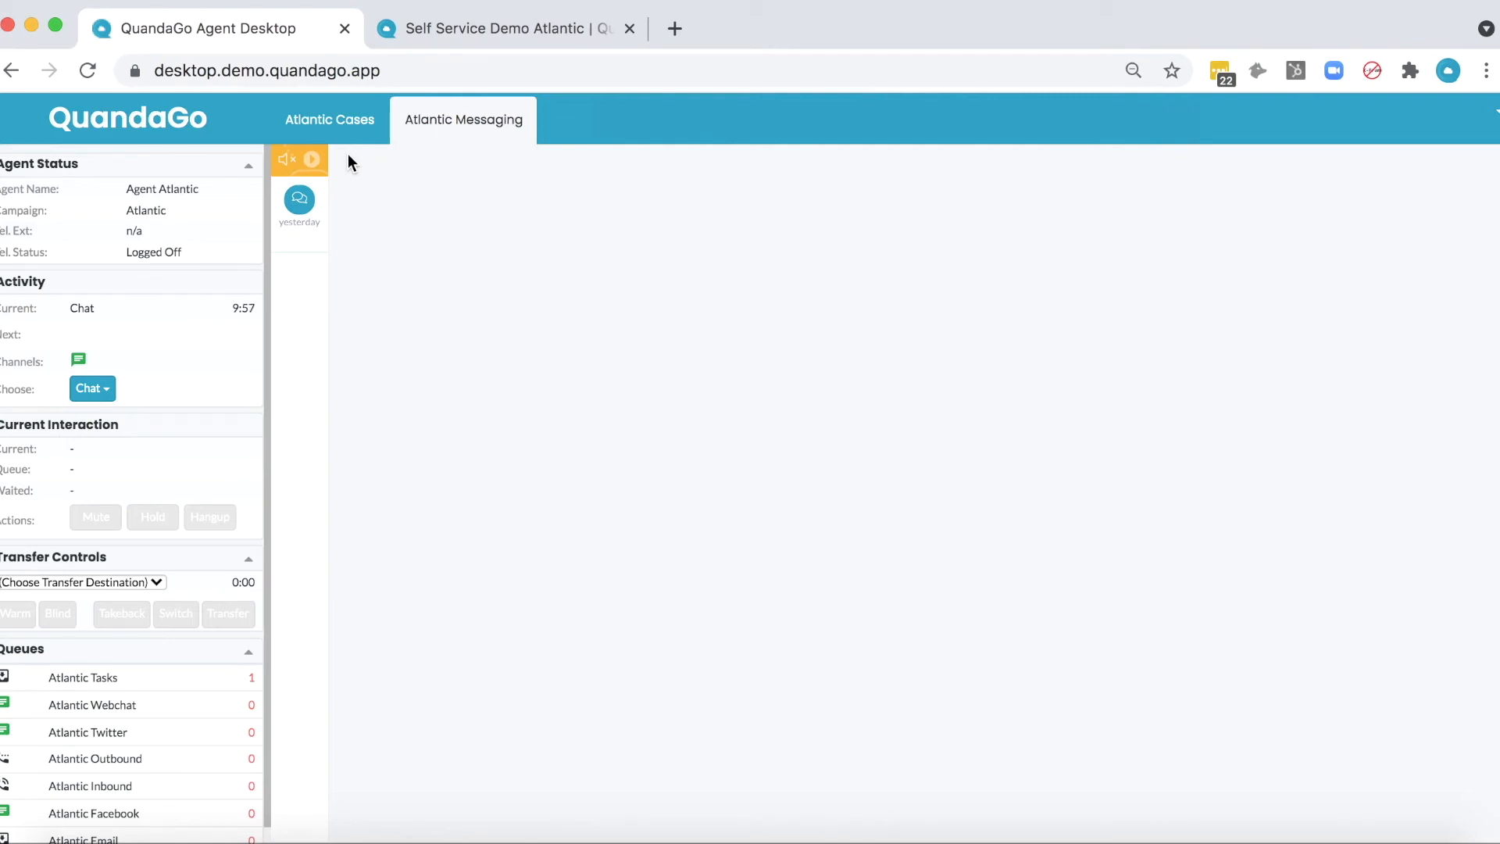
pyautogui.hotkey('ctrl', 'Up')
pyautogui.click(303, 209)
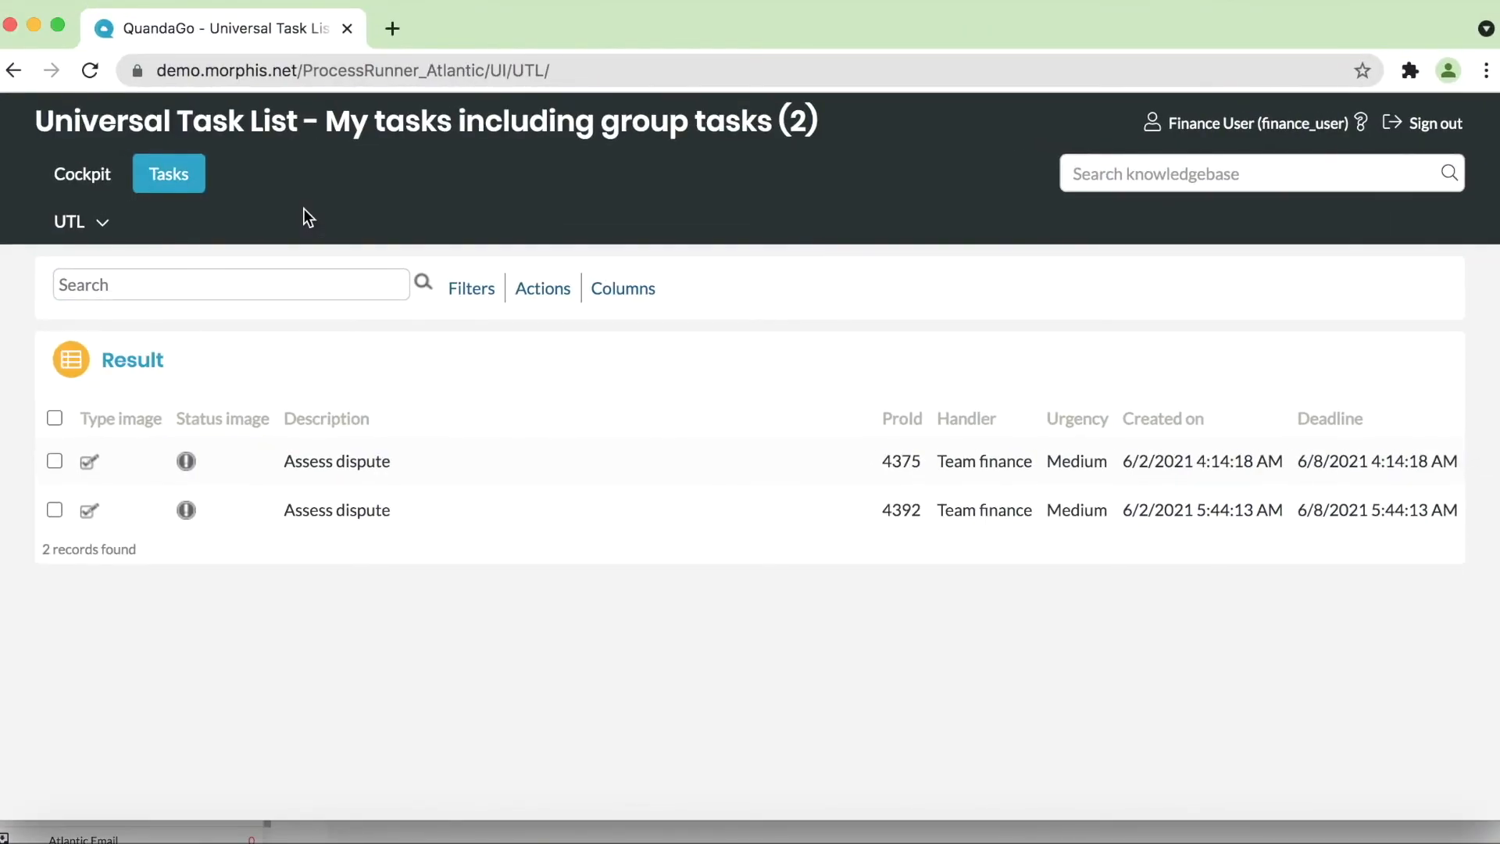
pyautogui.moveTo(534, 821); pyautogui.dragTo(534, 842)
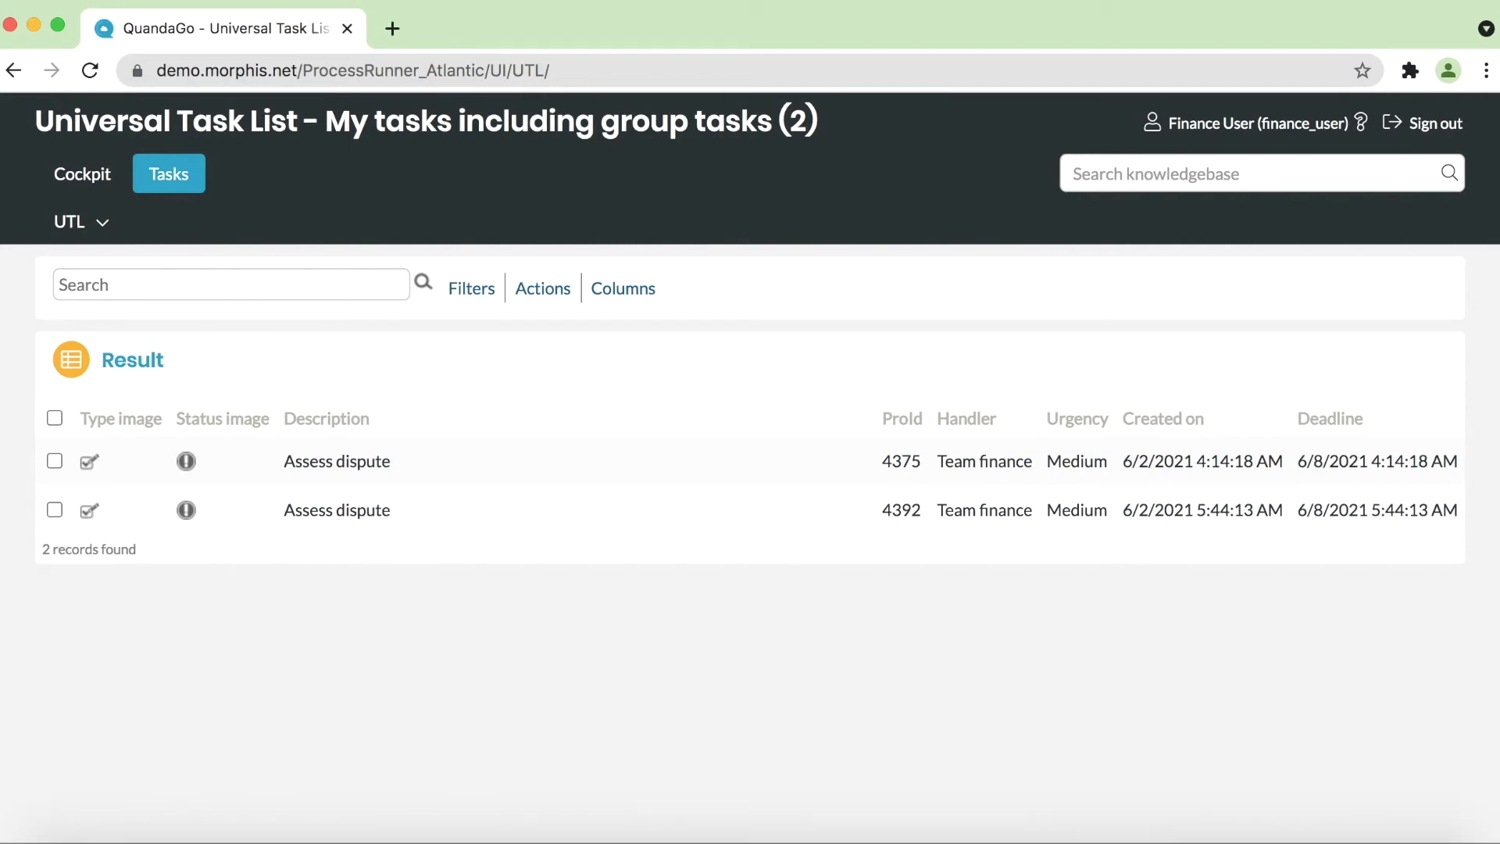
pyautogui.click(114, 305)
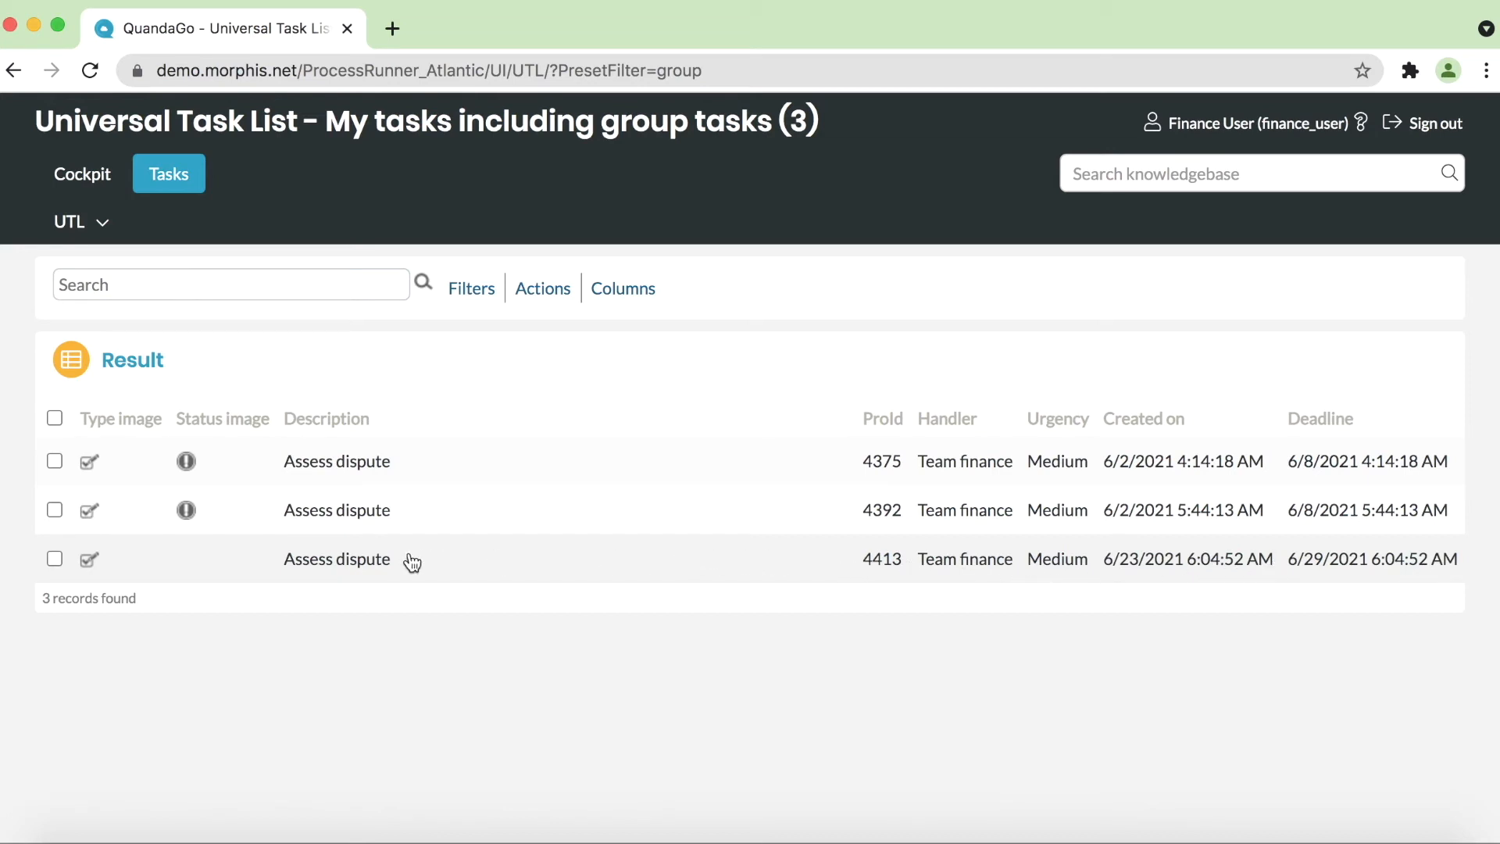
# Open the newest Assess dispute task, created 6/23/2021, and review its decision question, dispute details and attachments.
pyautogui.click(337, 562)
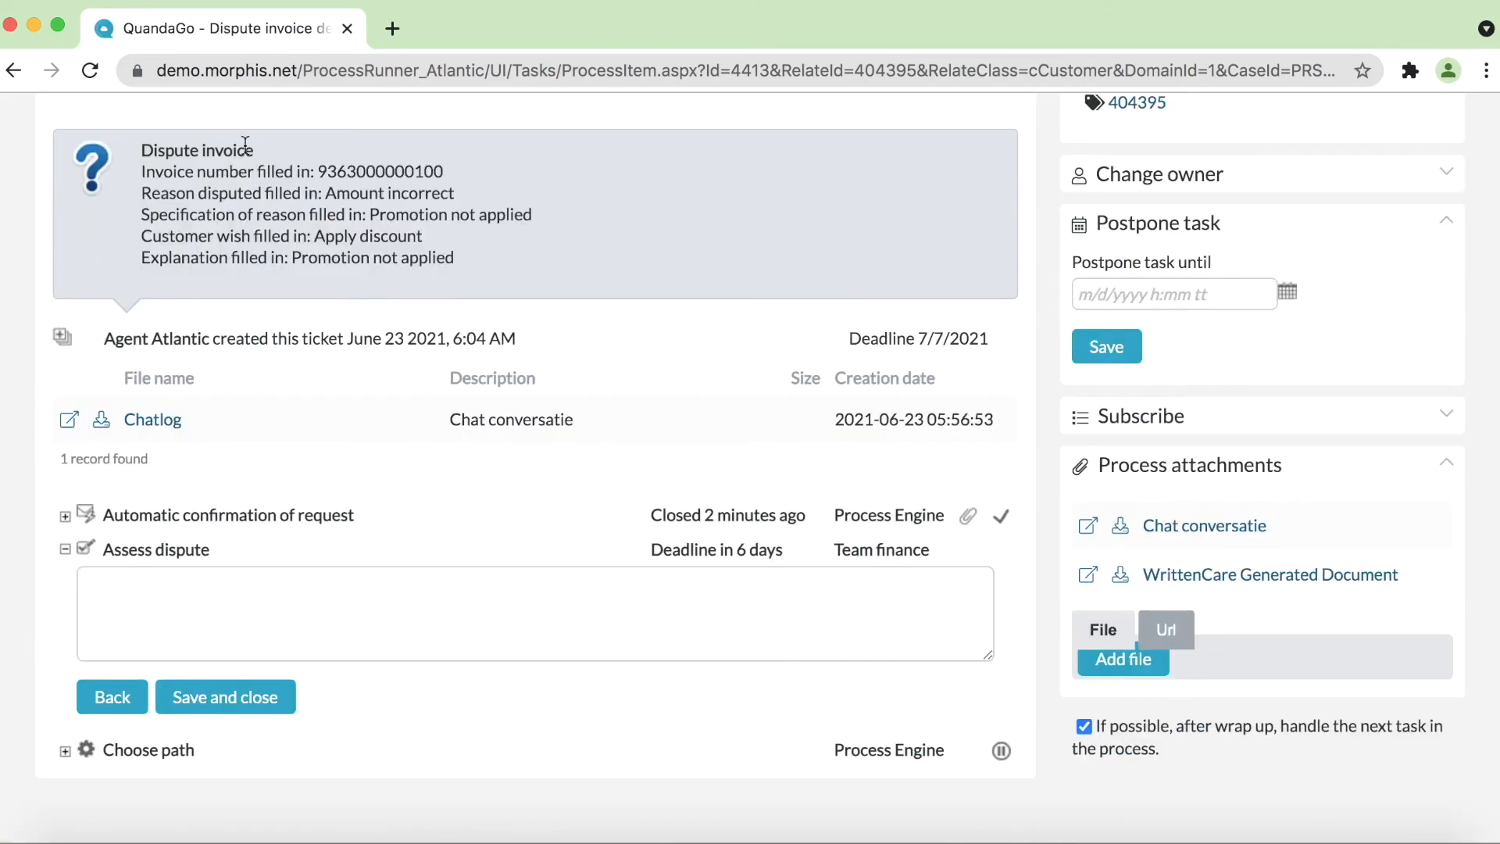
pyautogui.scroll(5, 244, 144)
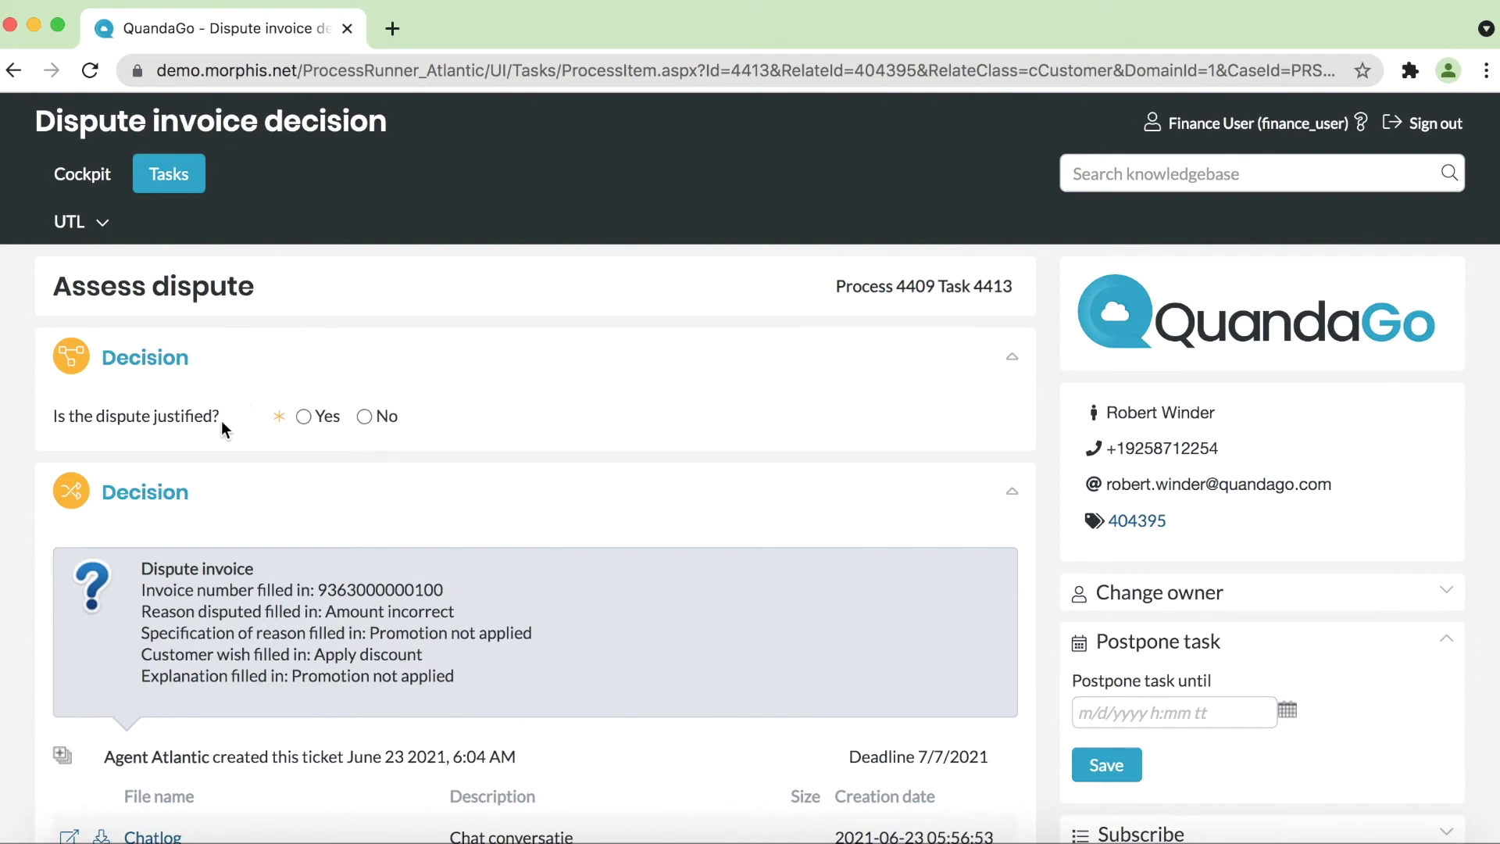
pyautogui.scroll(-3, 241, 433)
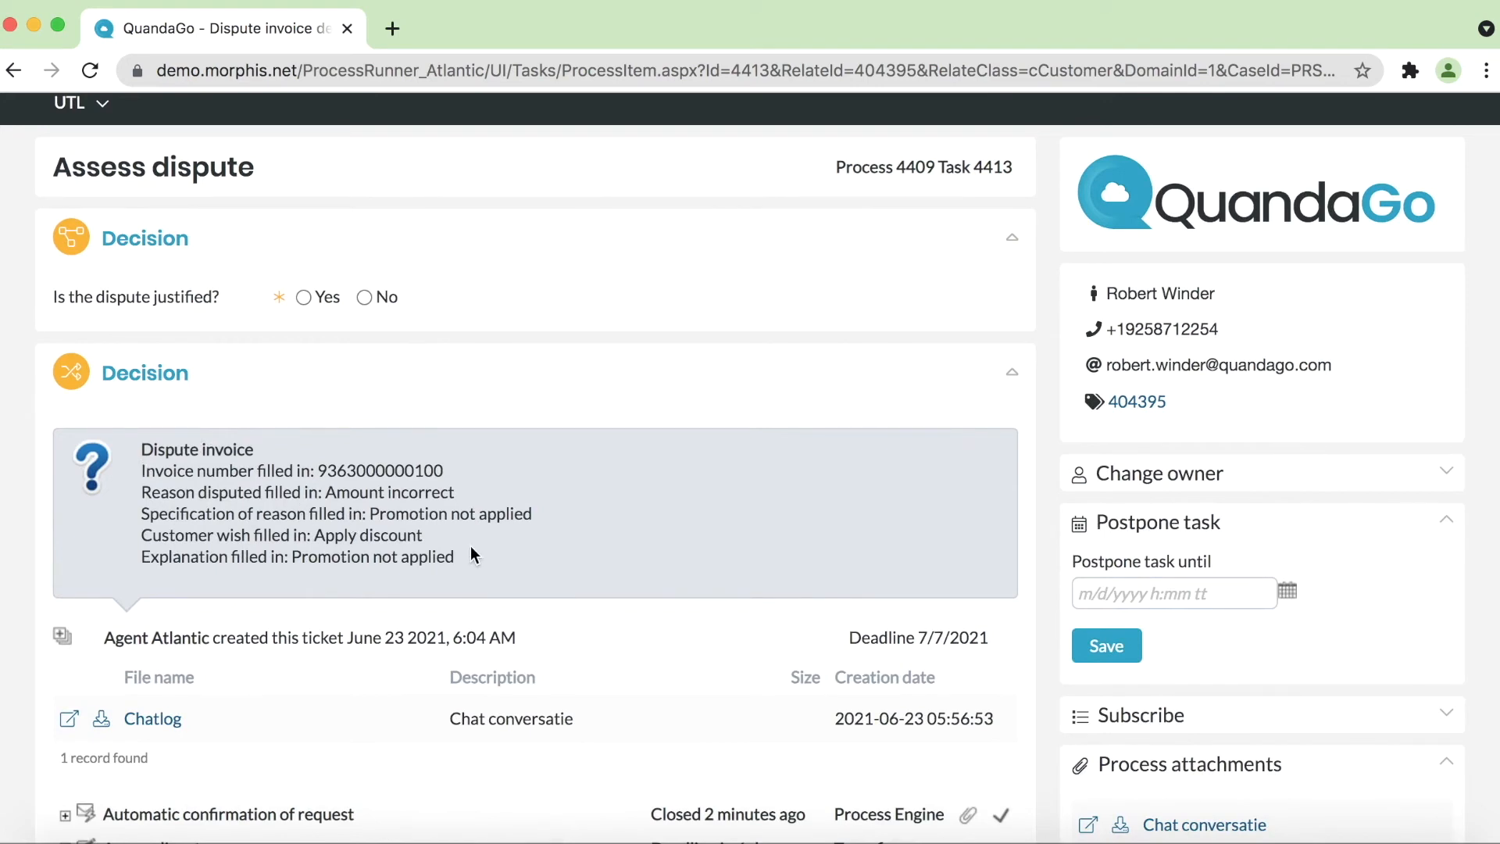
pyautogui.scroll(-2, 471, 547)
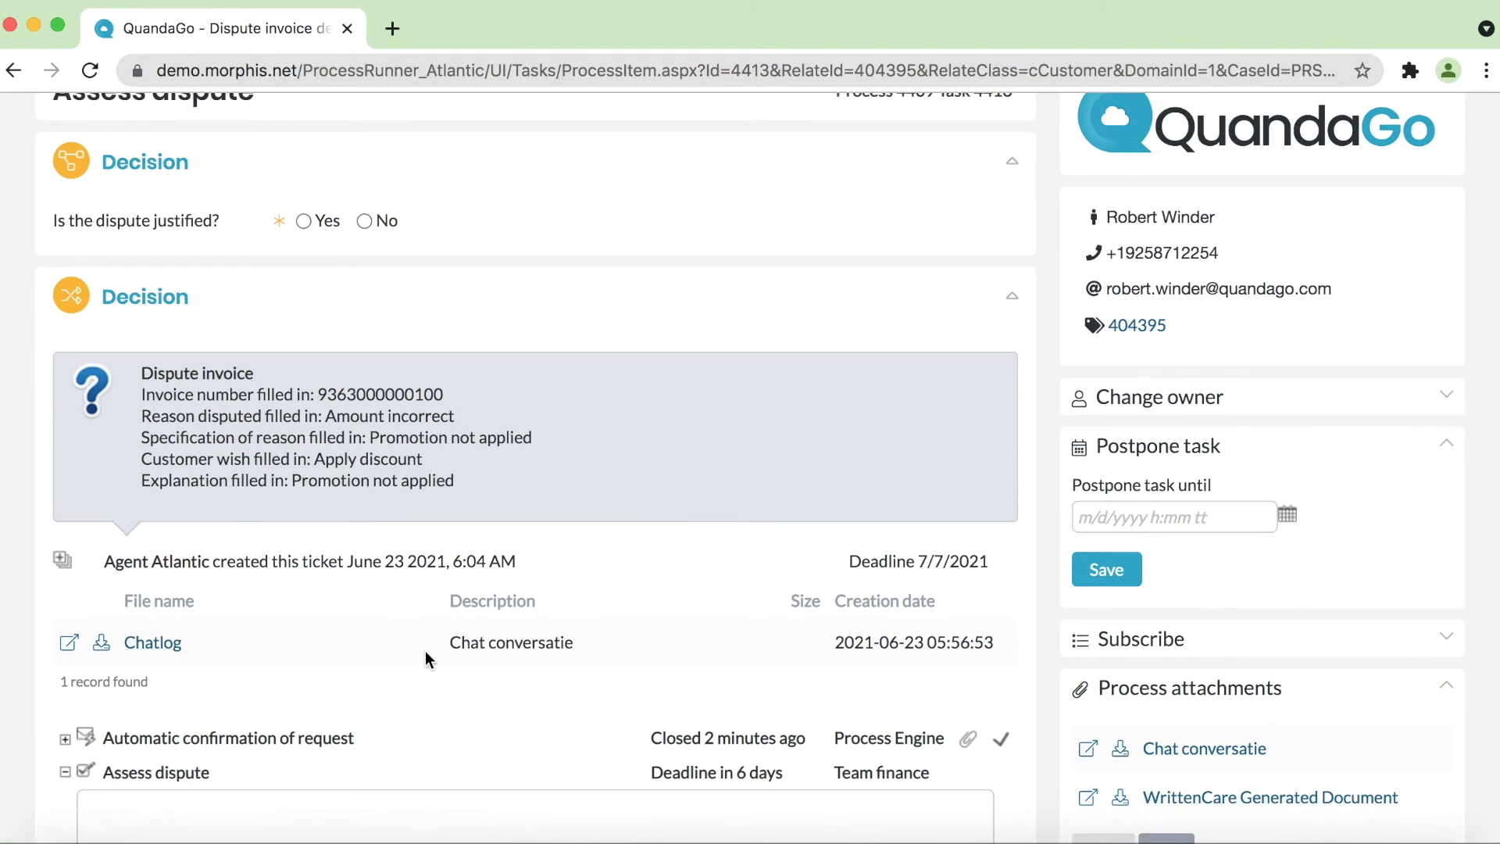
pyautogui.scroll(-3, 425, 650)
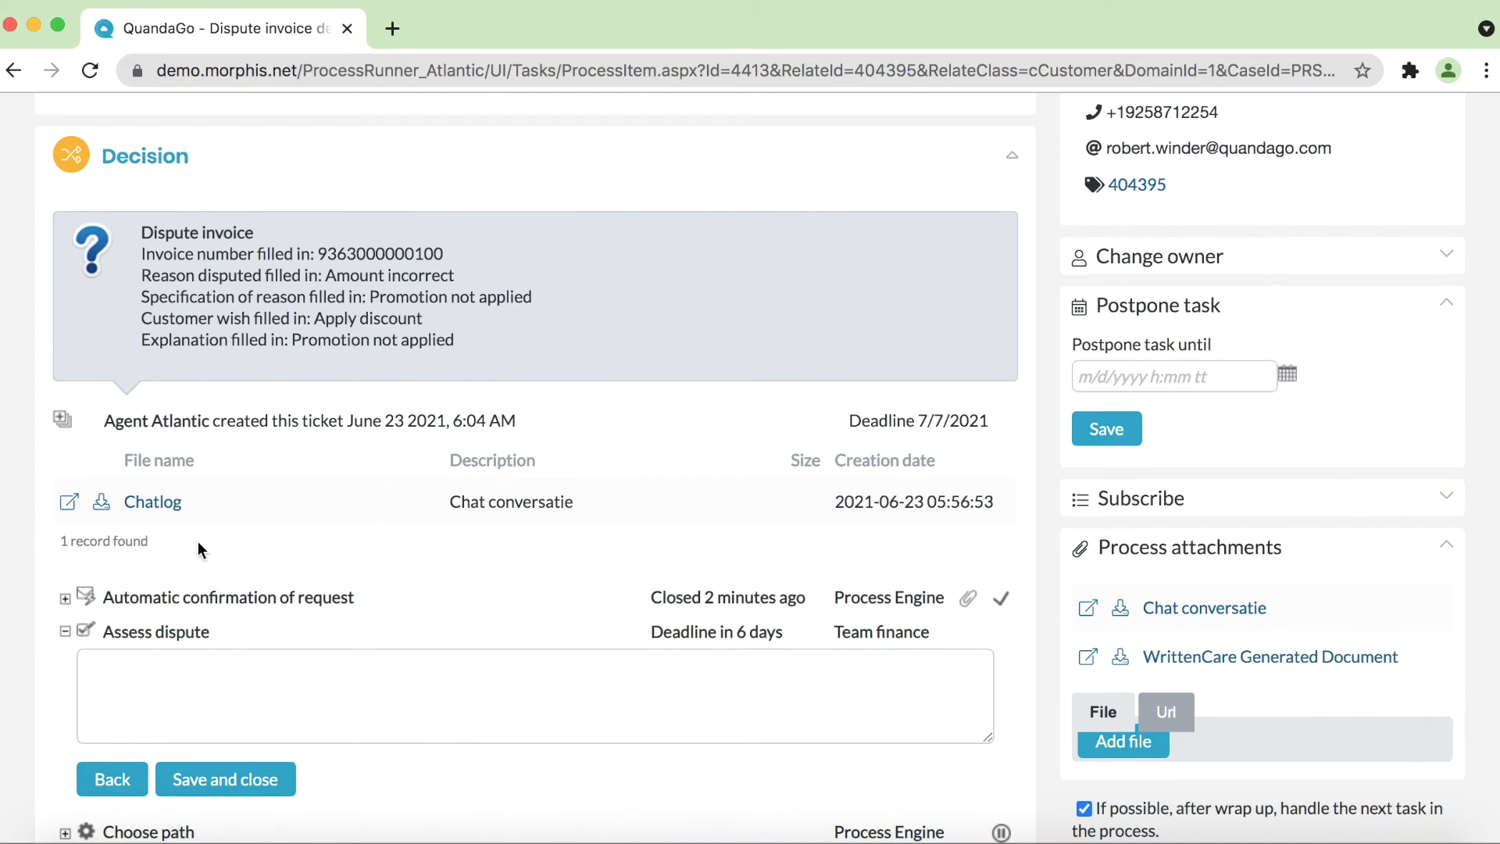
# Expand the Automatic confirmation of request entry and view its attached Email Content.eml message in full.
pyautogui.click(64, 598)
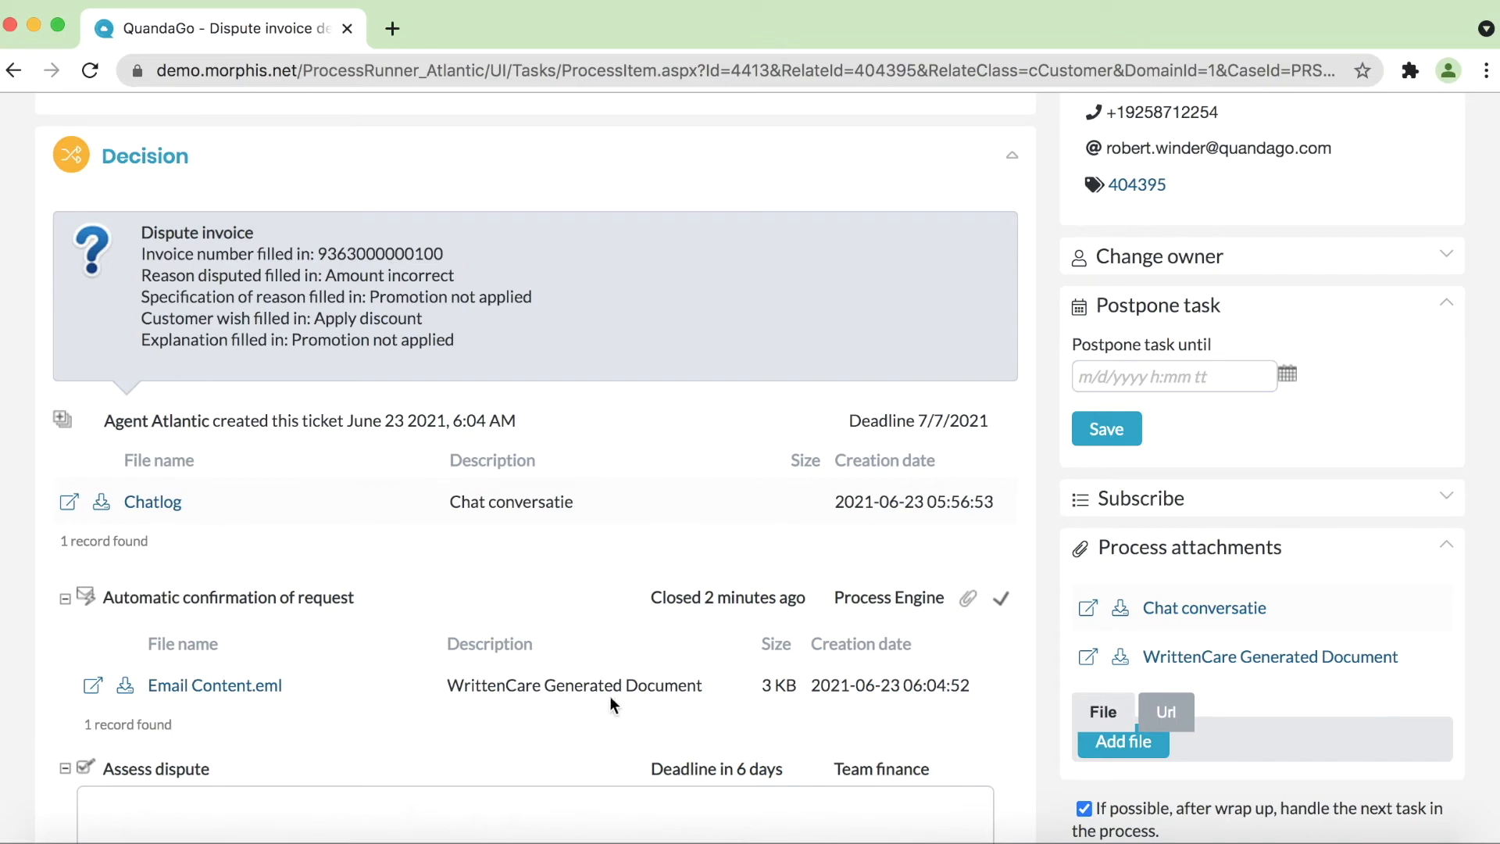
pyautogui.click(87, 688)
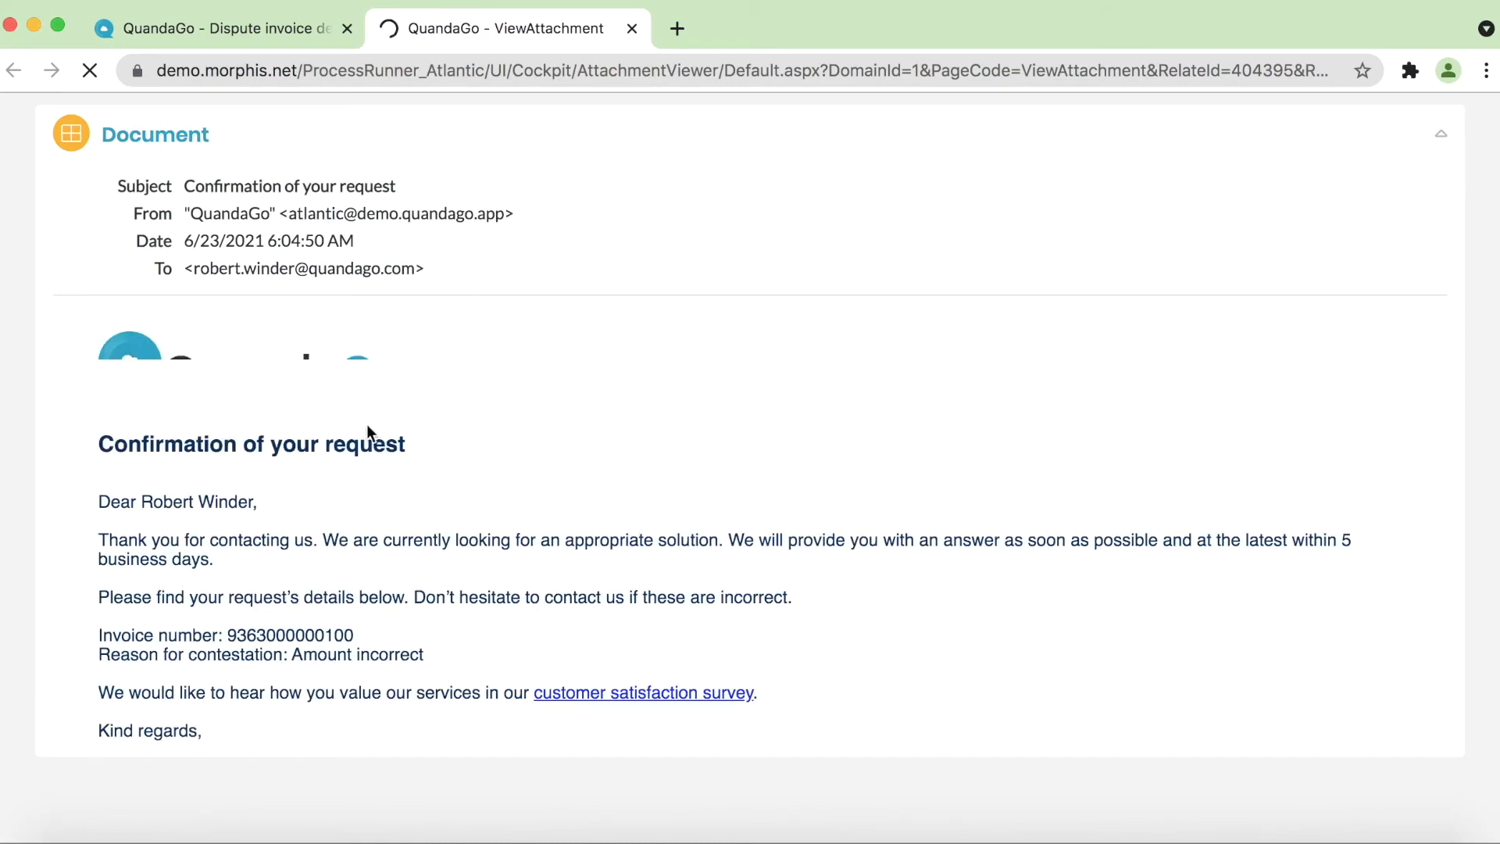
pyautogui.scroll(-3, 391, 561)
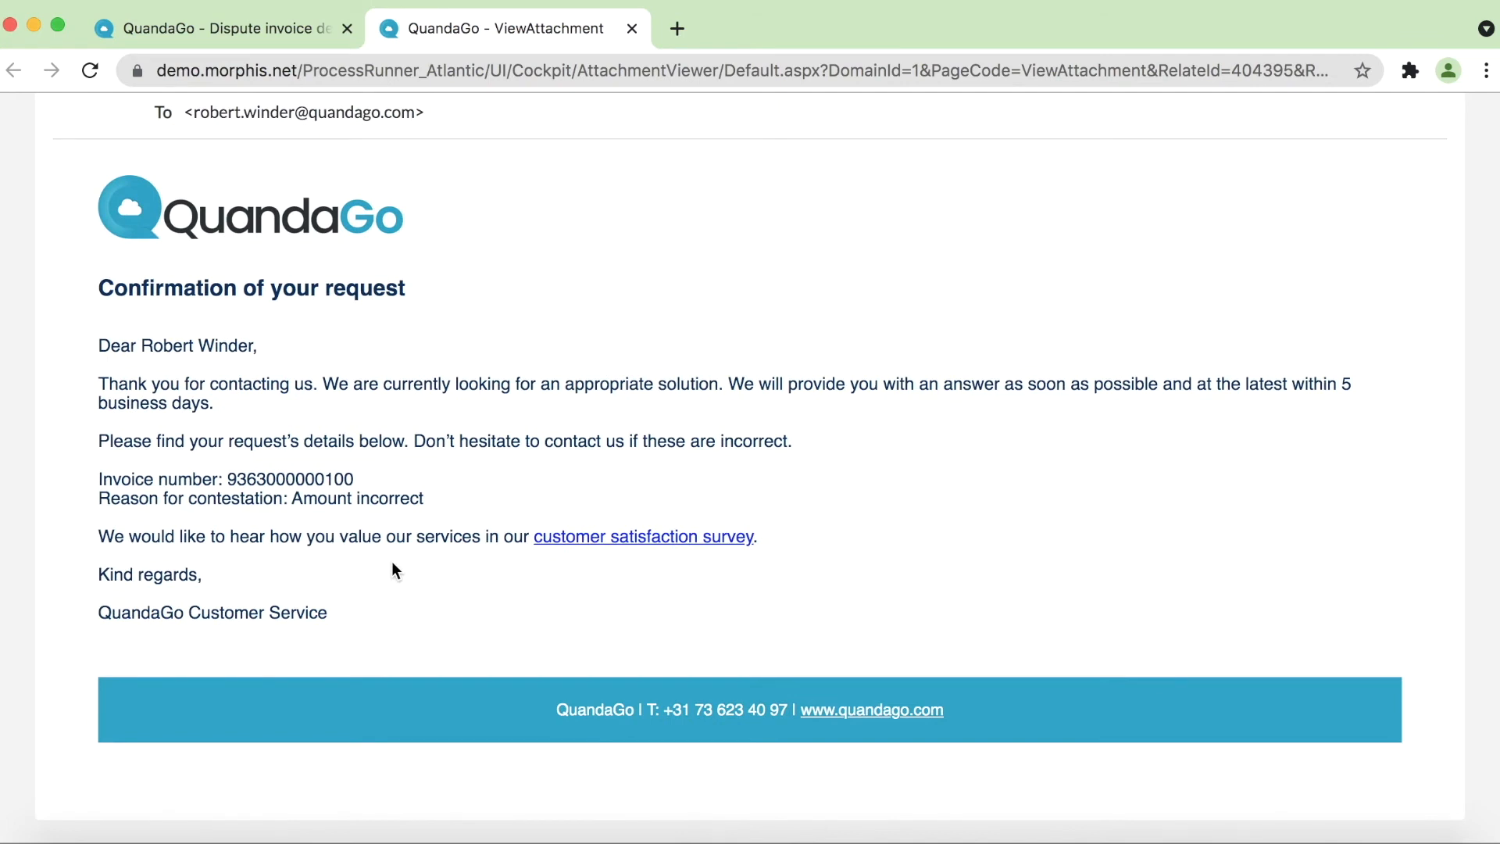
# Return to the Dispute invoice decision page, mark the dispute as justified with Yes, and propose Apply the promotion rate as the solution.
pyautogui.click(227, 28)
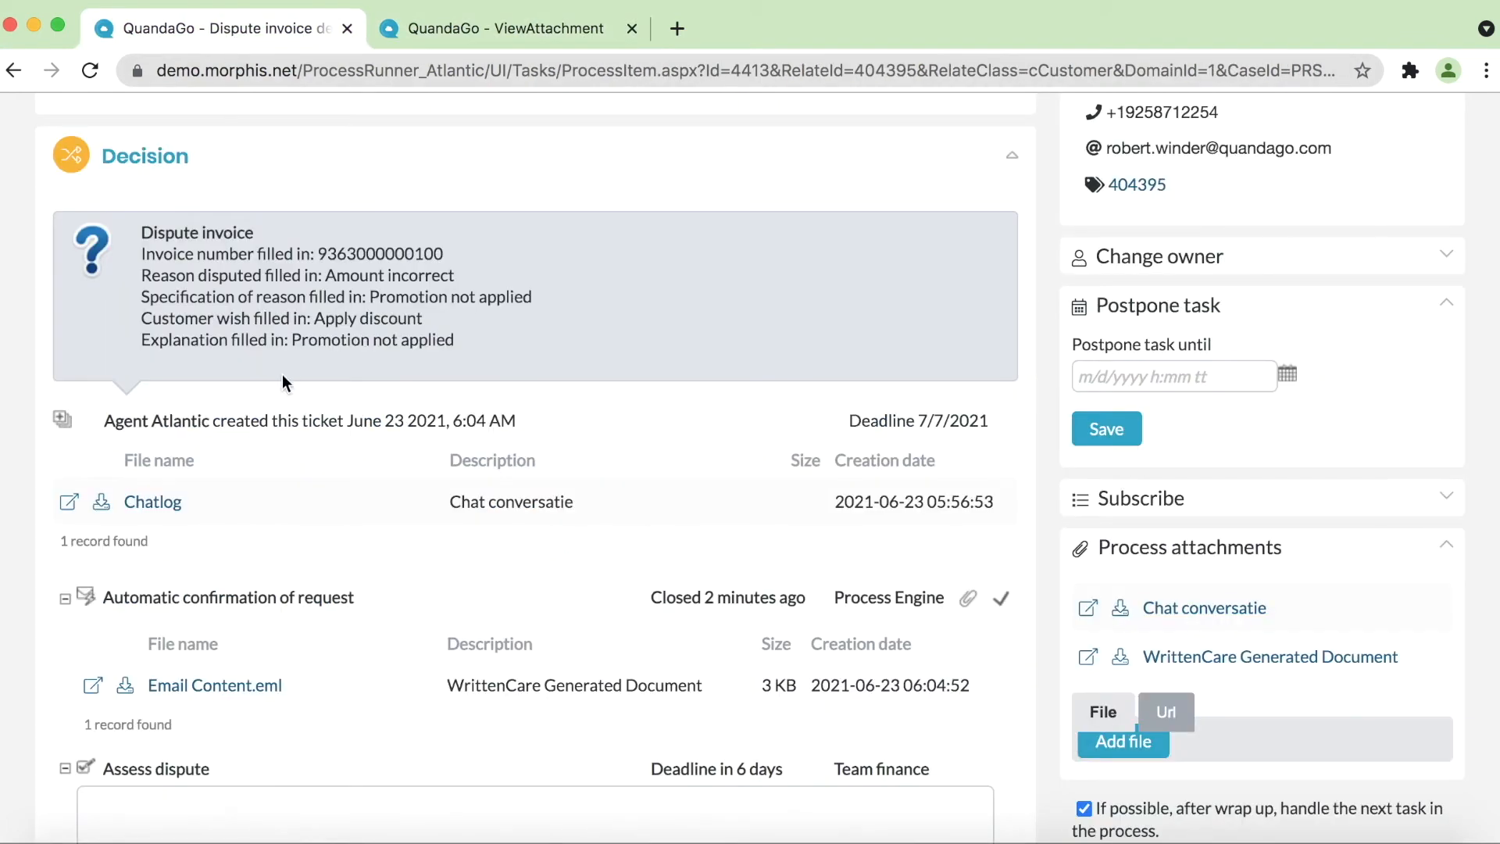
pyautogui.scroll(-2, 283, 373)
pyautogui.scroll(-1, 282, 379)
pyautogui.scroll(6, 283, 379)
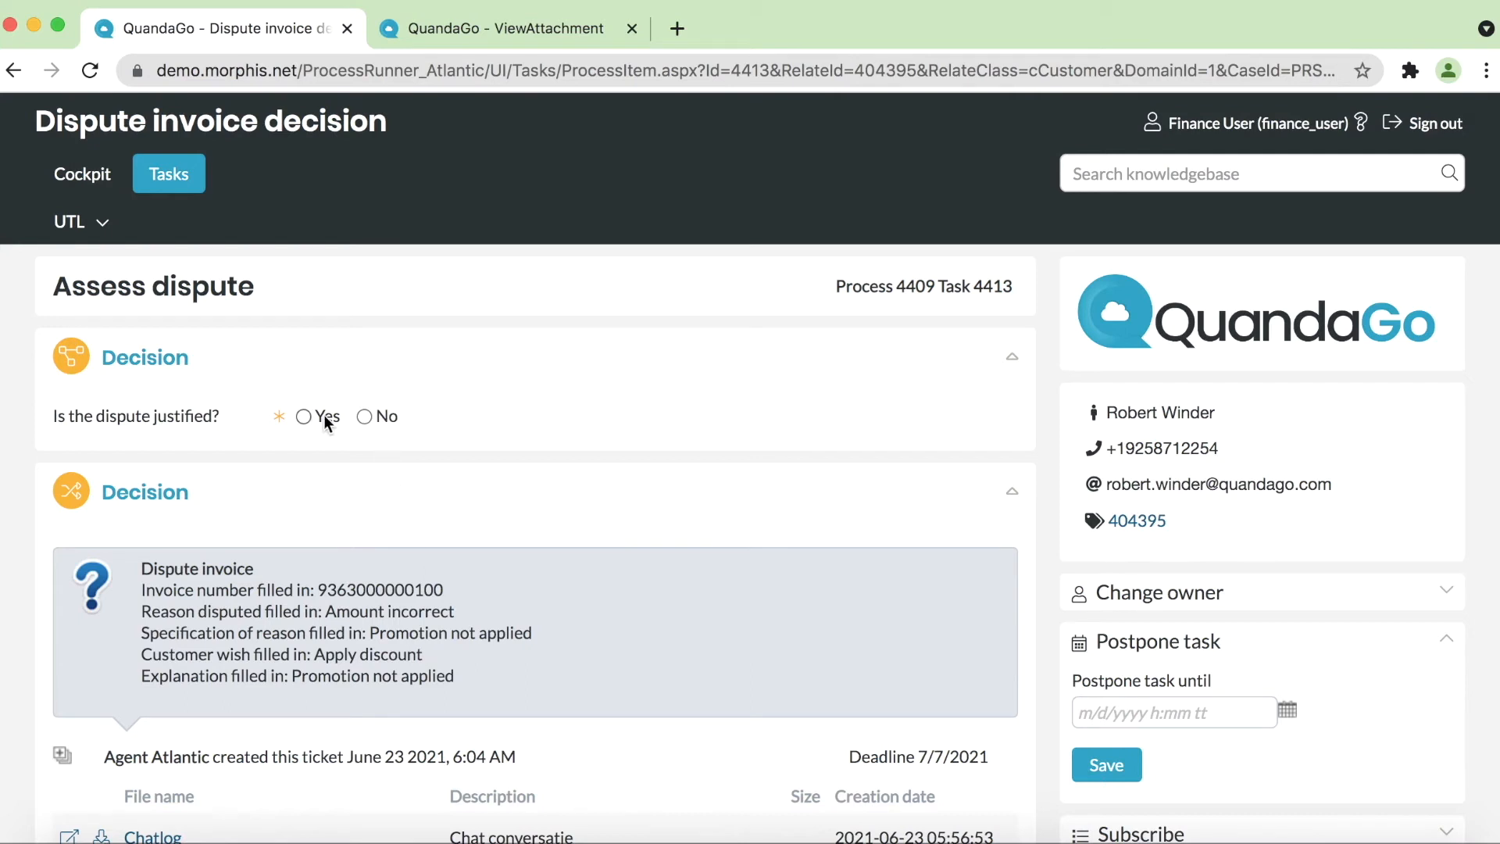
pyautogui.click(303, 416)
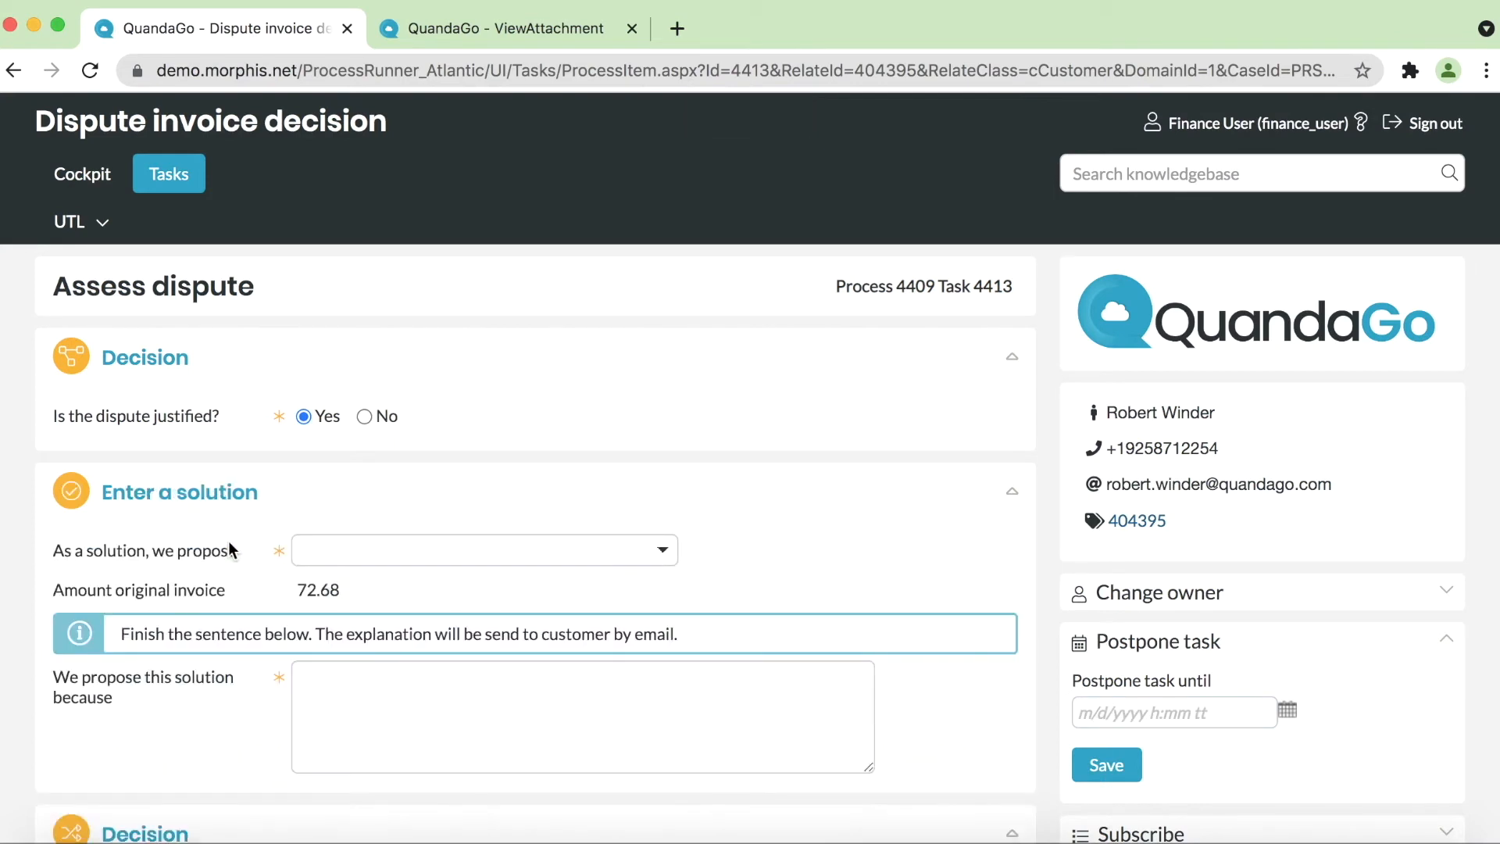
pyautogui.click(345, 551)
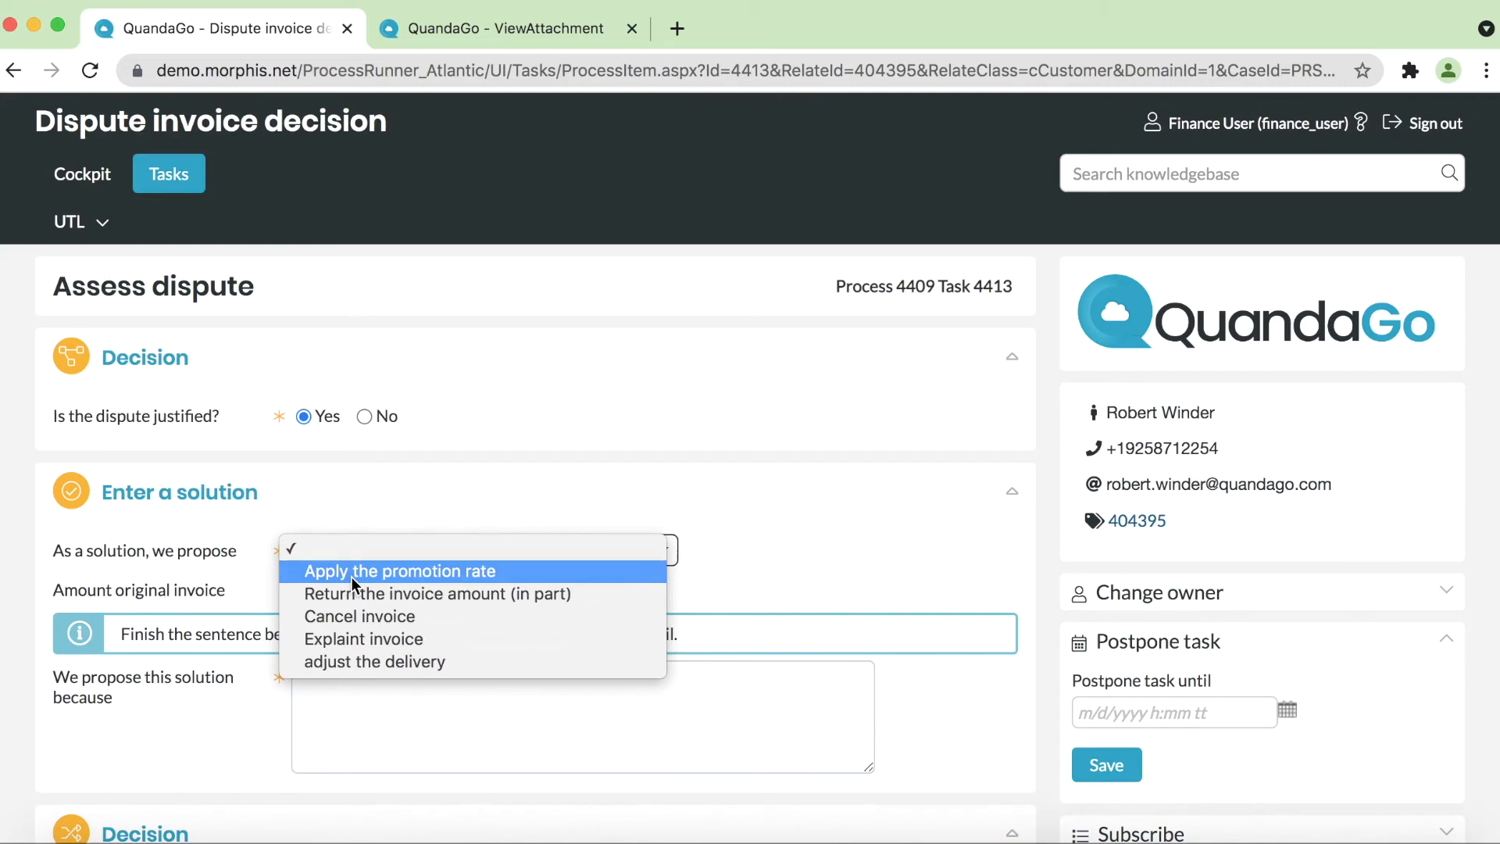
pyautogui.click(352, 577)
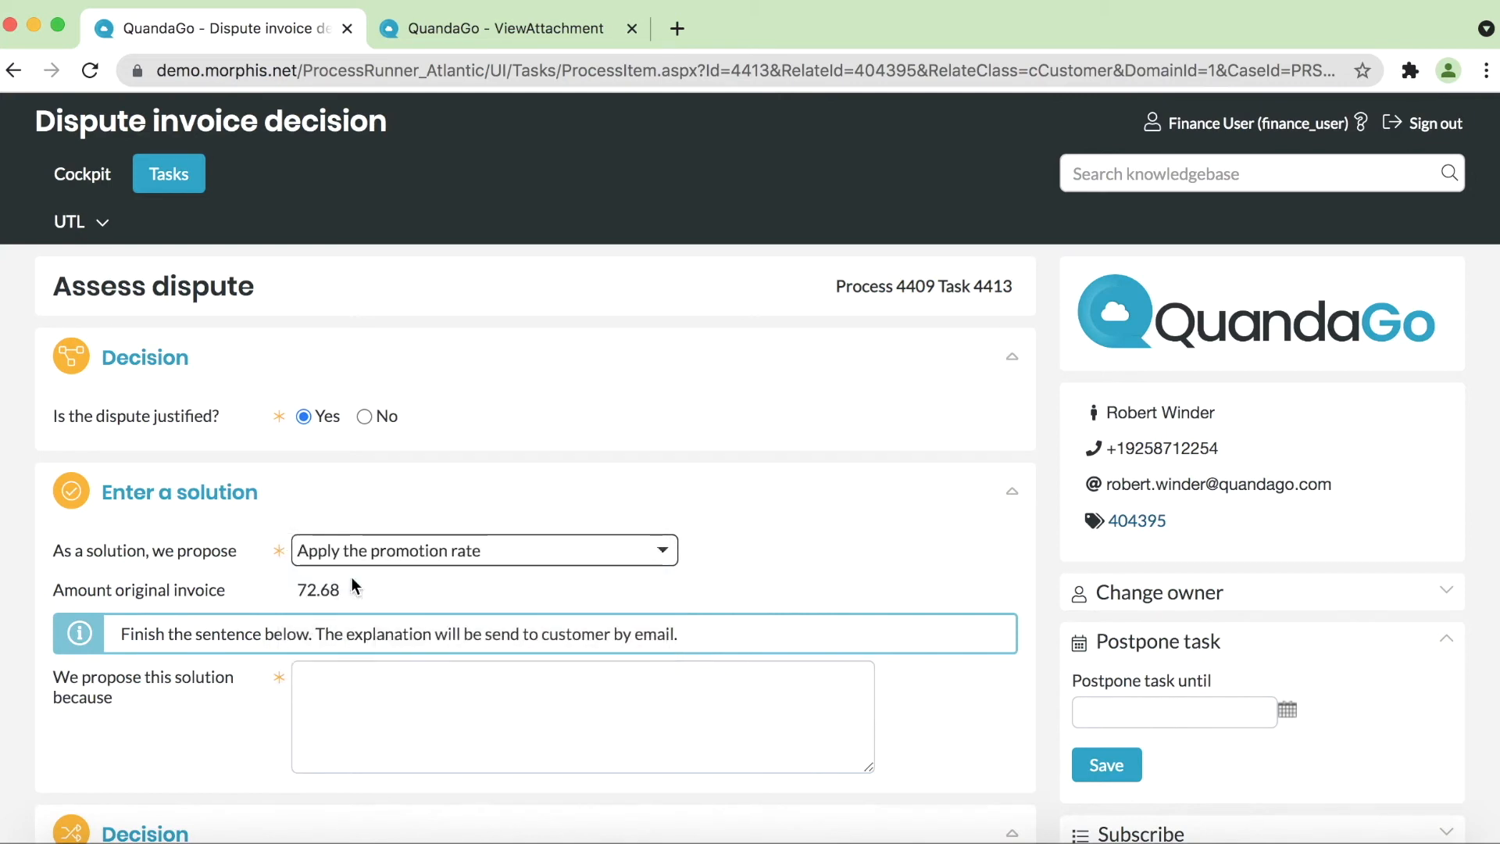
# Enter "Promotion not applied automatically." as the reason for the proposed solution, and save and close the Assess dispute task.
pyautogui.click(376, 730)
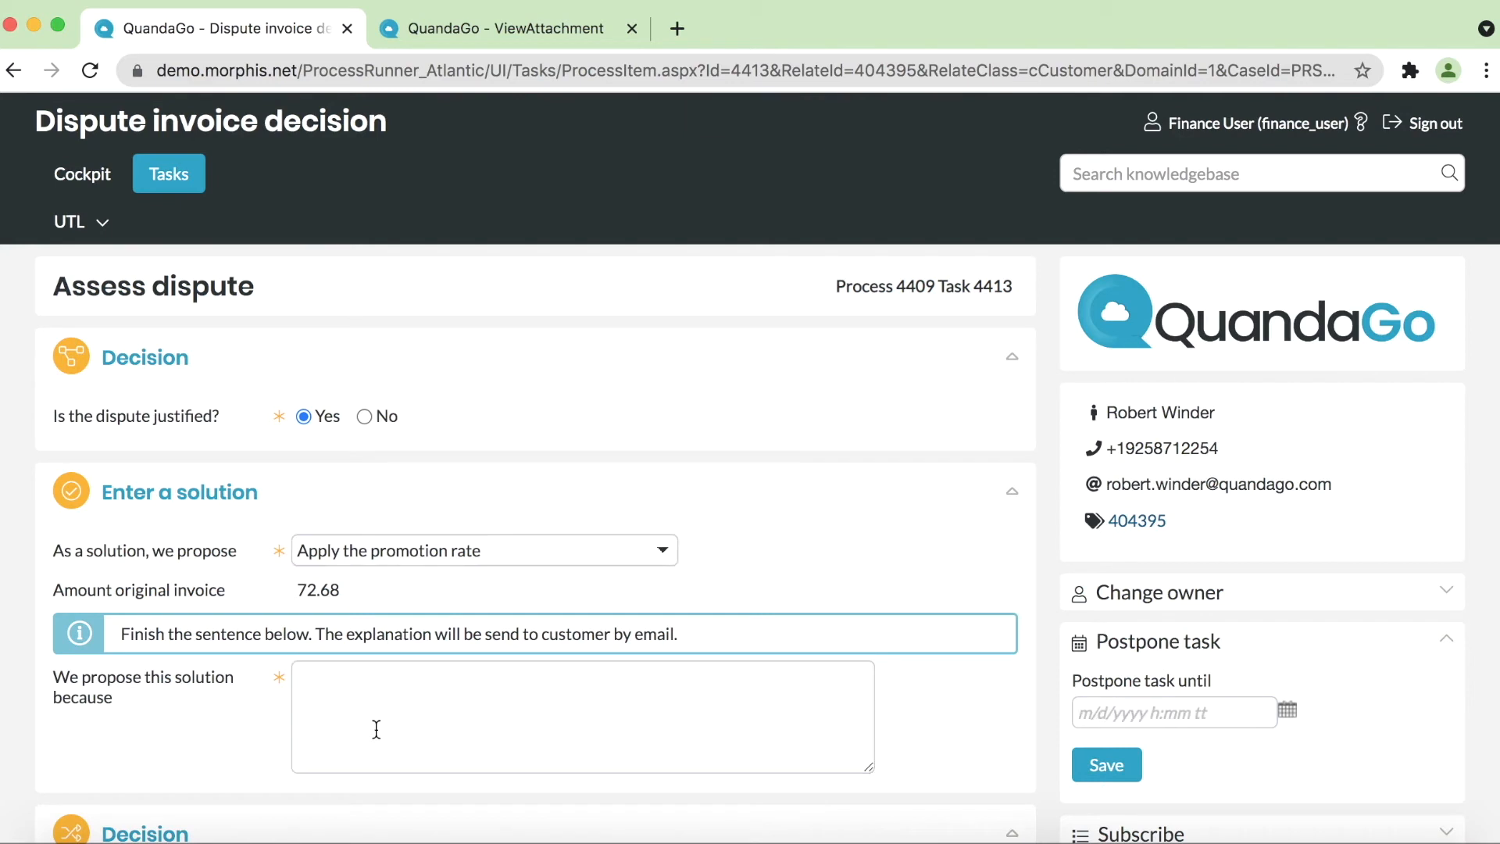
pyautogui.scroll(-2, 376, 730)
pyautogui.scroll(-1, 376, 729)
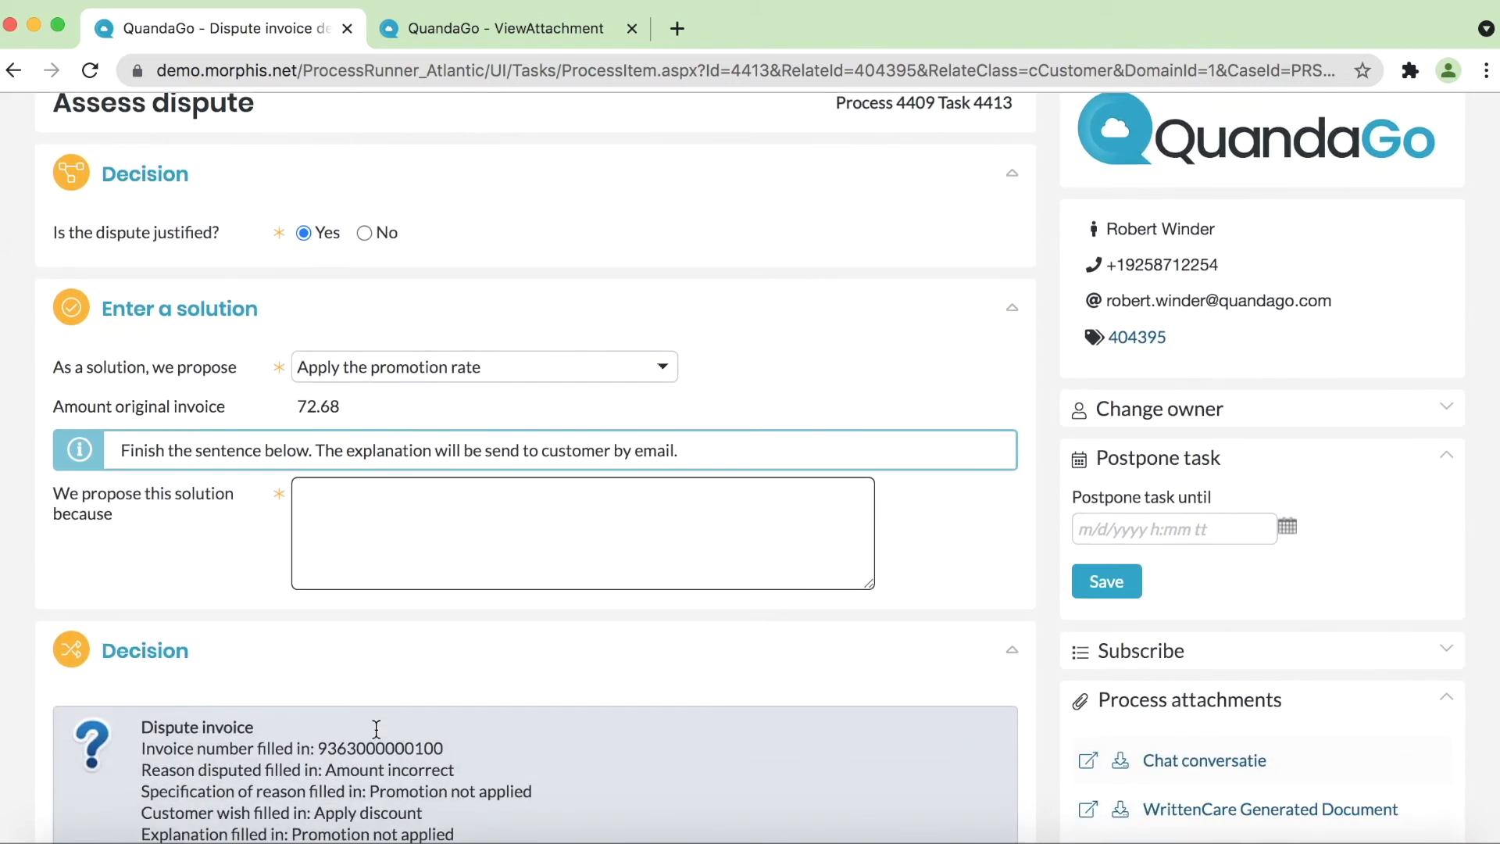
pyautogui.write('Promotion not applied autom')
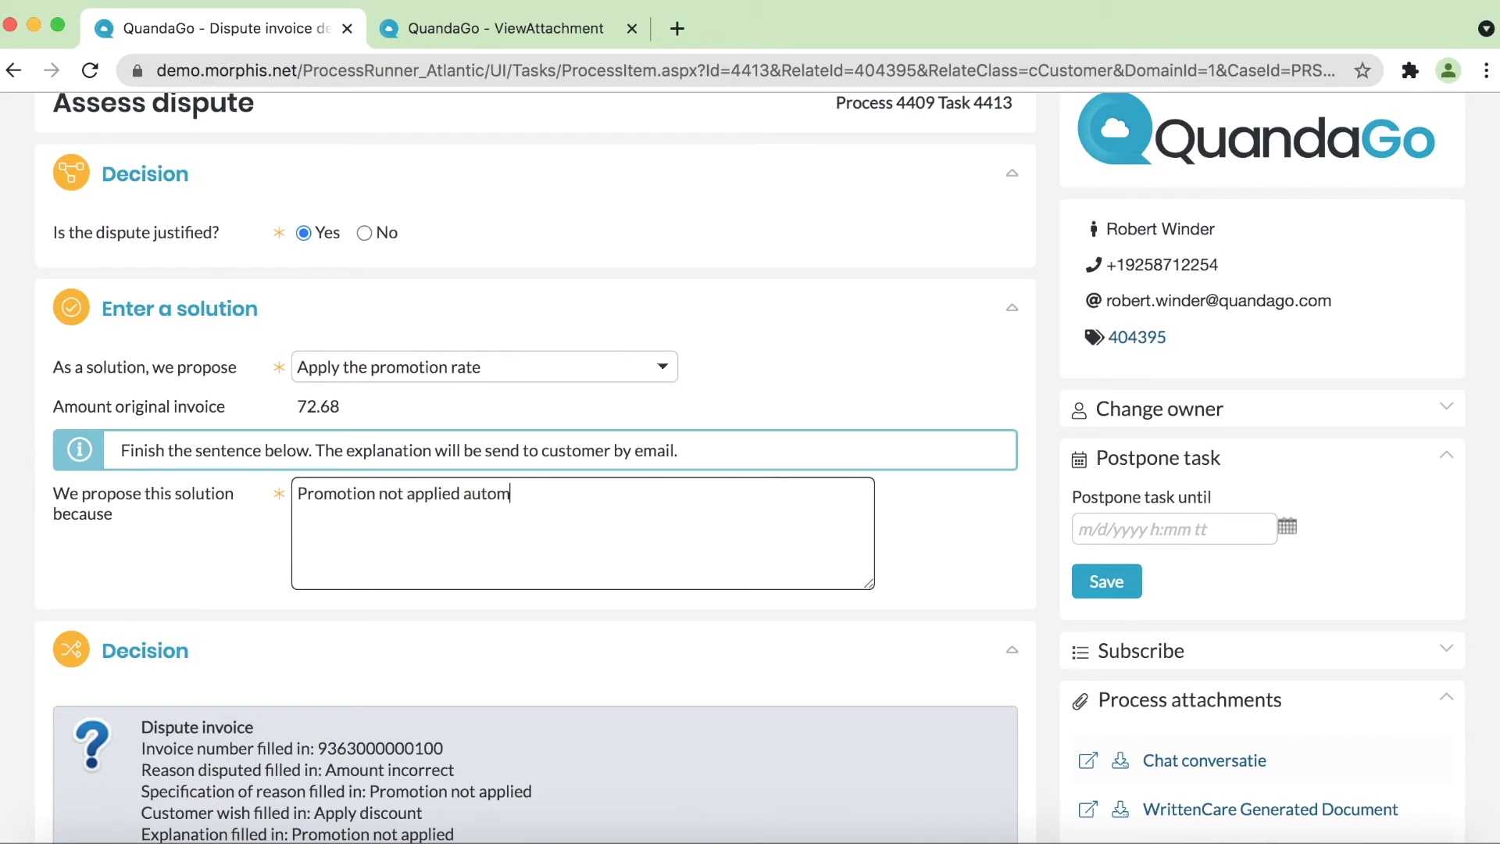
pyautogui.write('atically.')
pyautogui.scroll(-10, 630, 674)
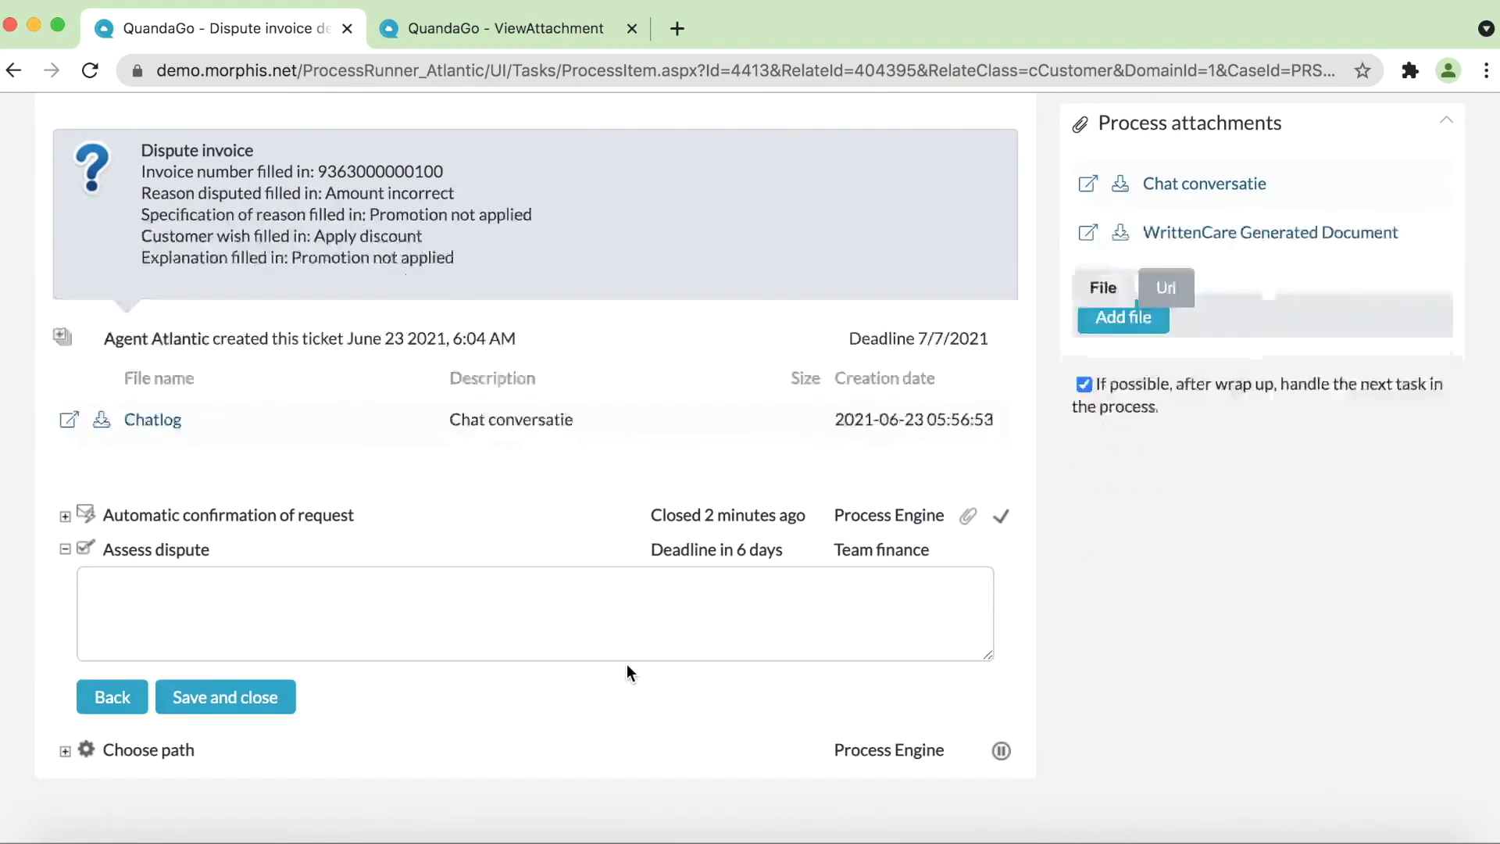
pyautogui.click(226, 705)
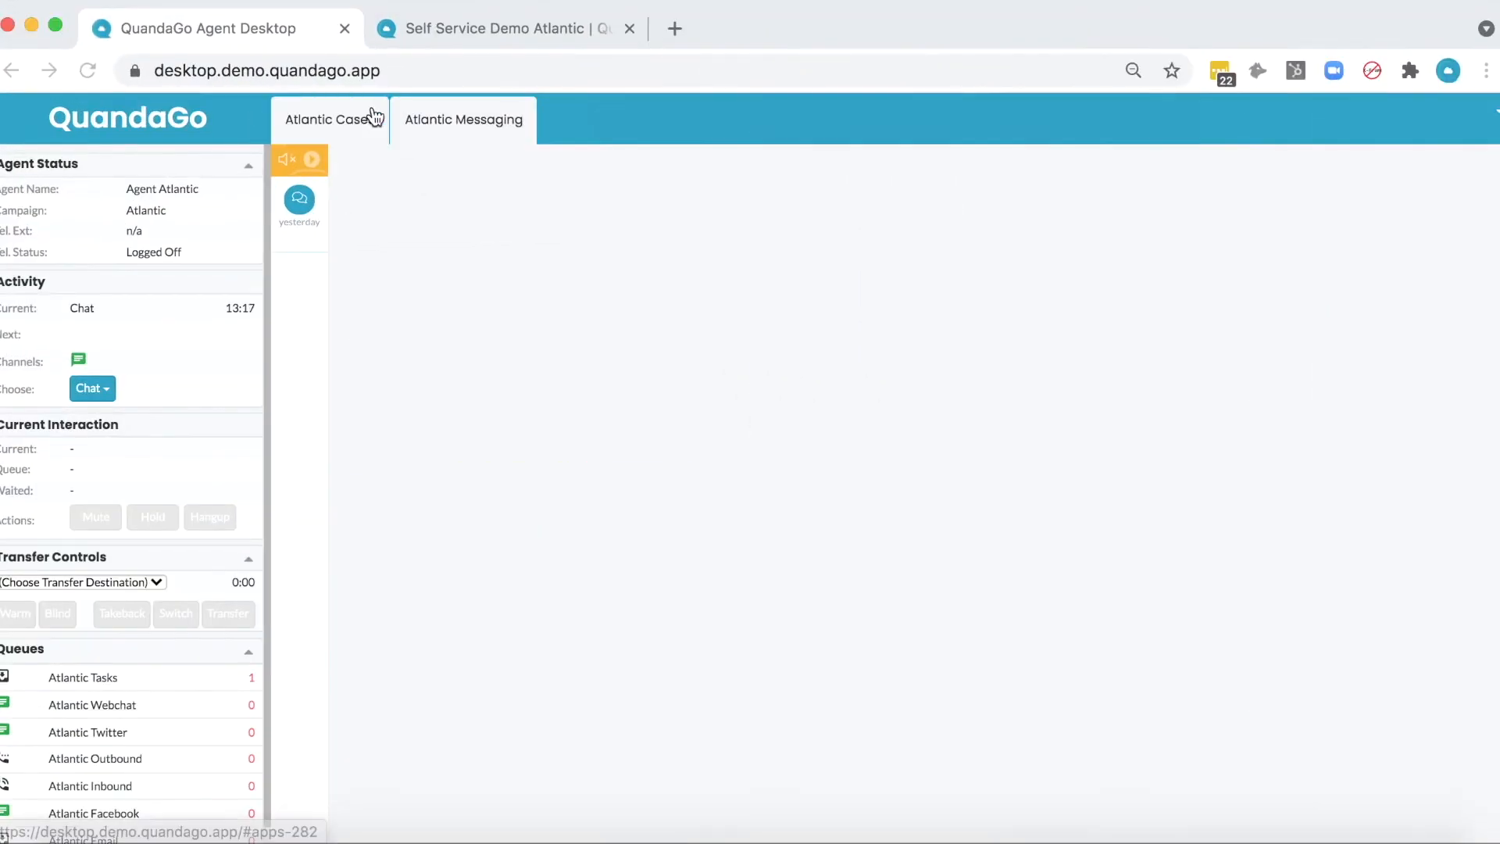
# Switch to Atlantic Cases in the QuandaGo Agent Desktop, search for the customer by last name, and open the matching customer's overview.
pyautogui.click(353, 117)
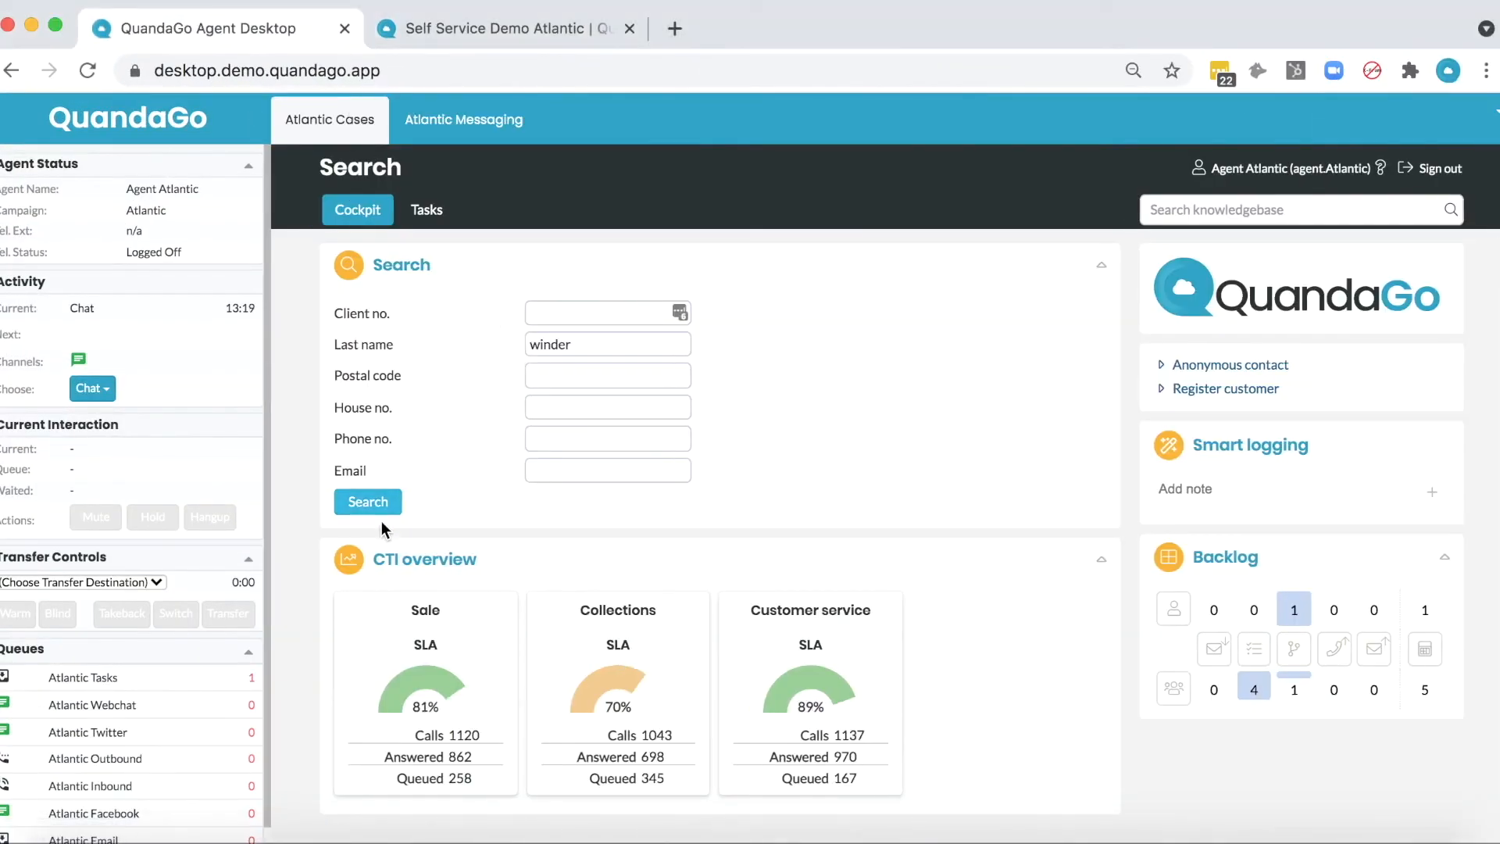
pyautogui.click(366, 503)
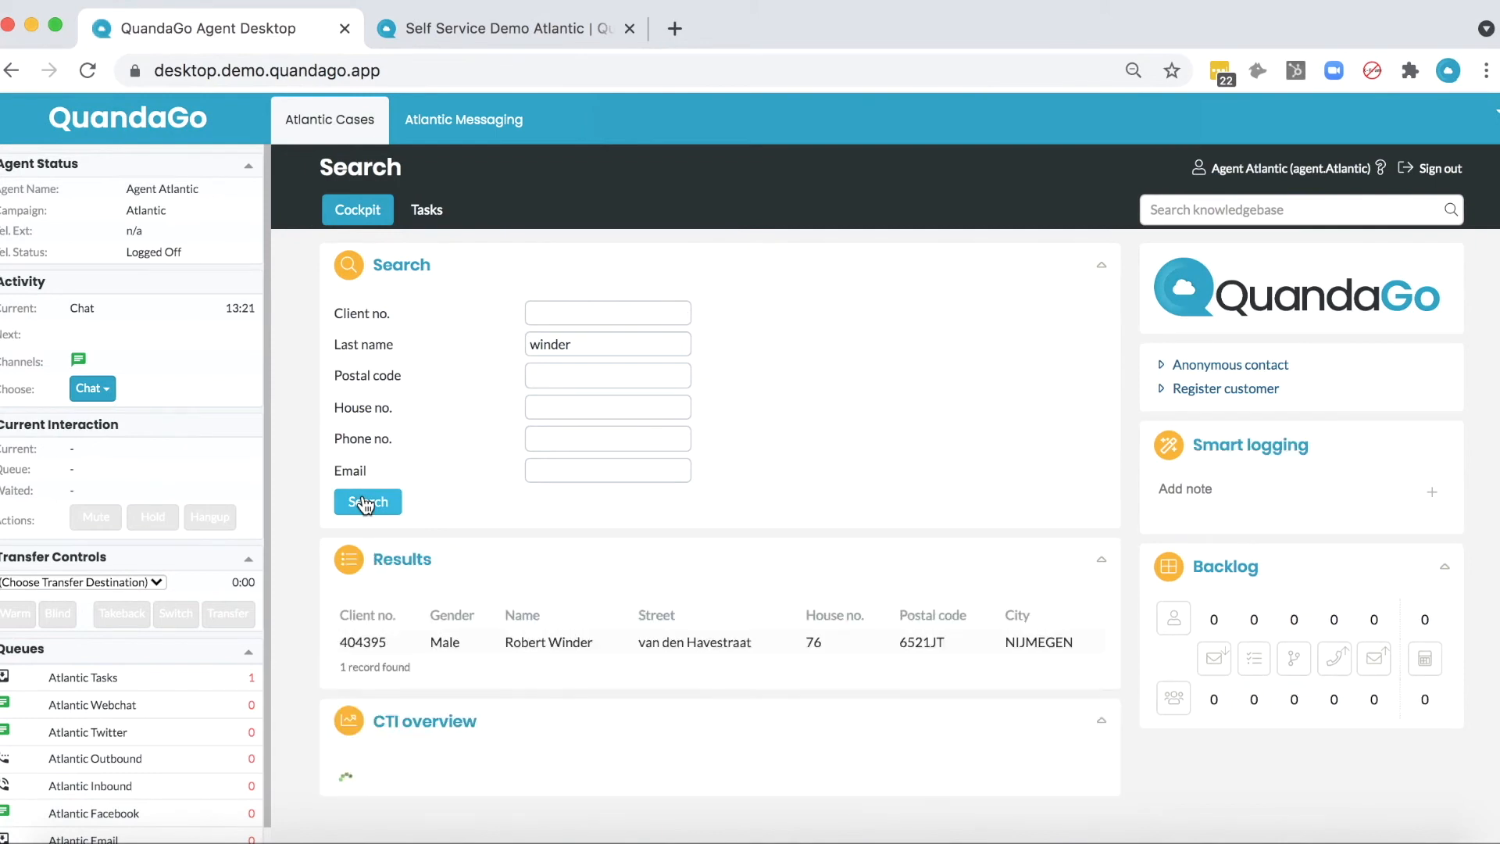
pyautogui.click(555, 648)
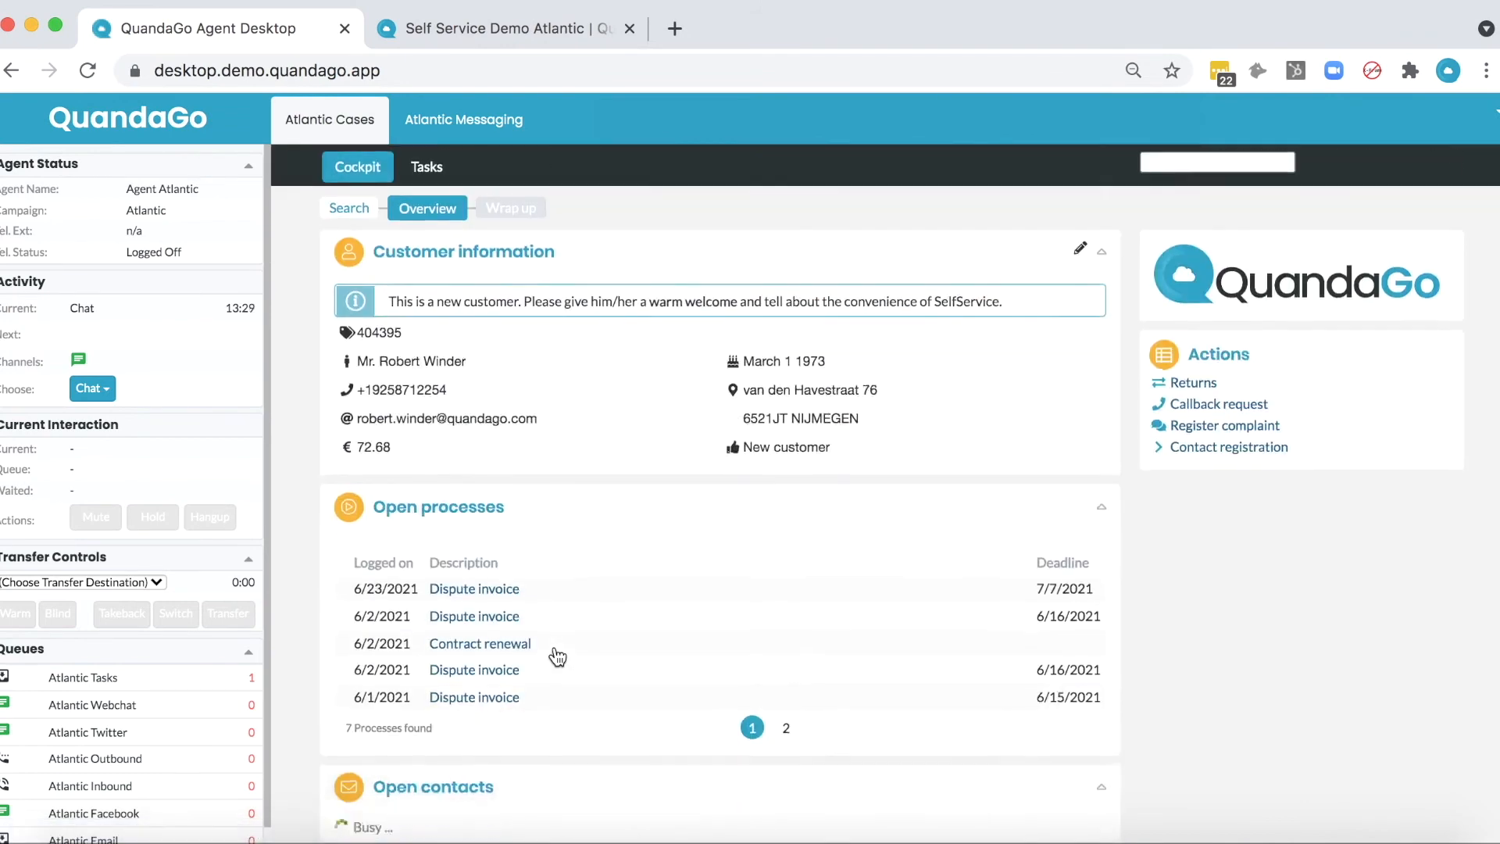
# Review the customer's open processes, open contacts and contact history in the customer overview.
pyautogui.scroll(-3, 557, 657)
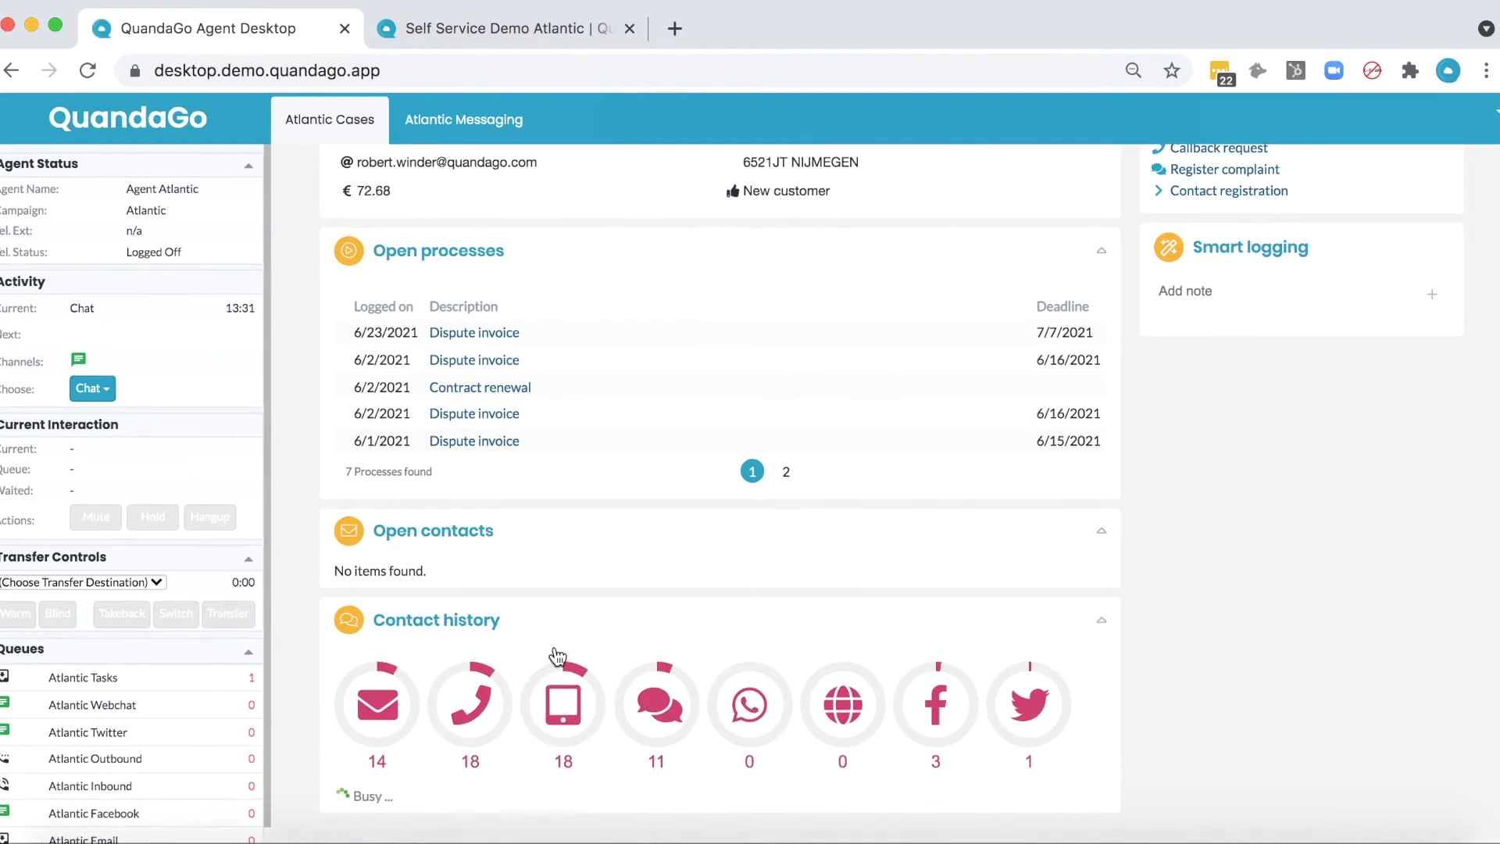
pyautogui.scroll(-3, 372, 650)
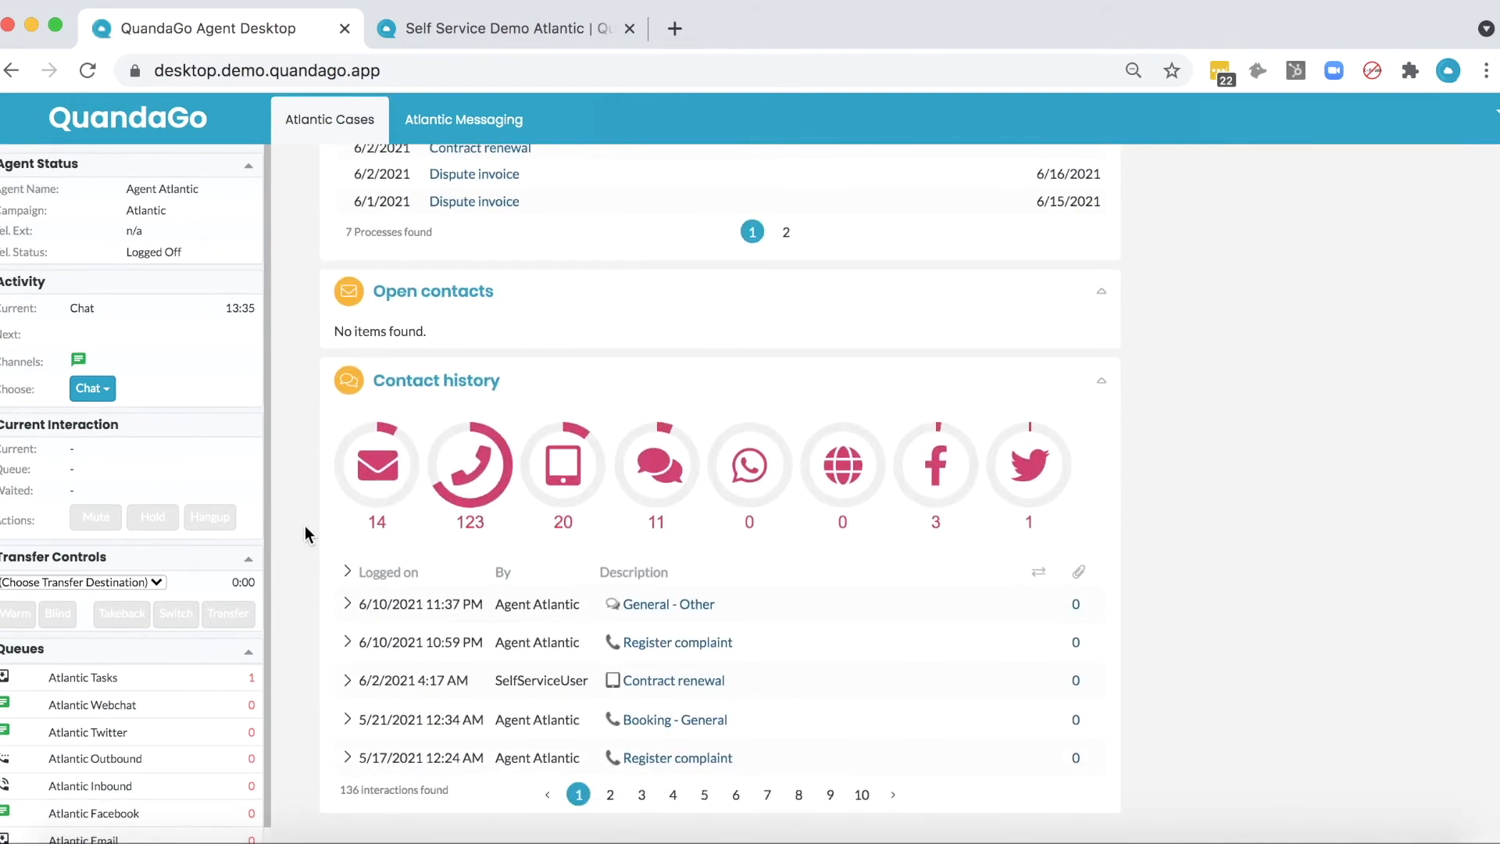
pyautogui.scroll(5, 305, 525)
pyautogui.scroll(-3, 305, 525)
pyautogui.scroll(6, 727, 369)
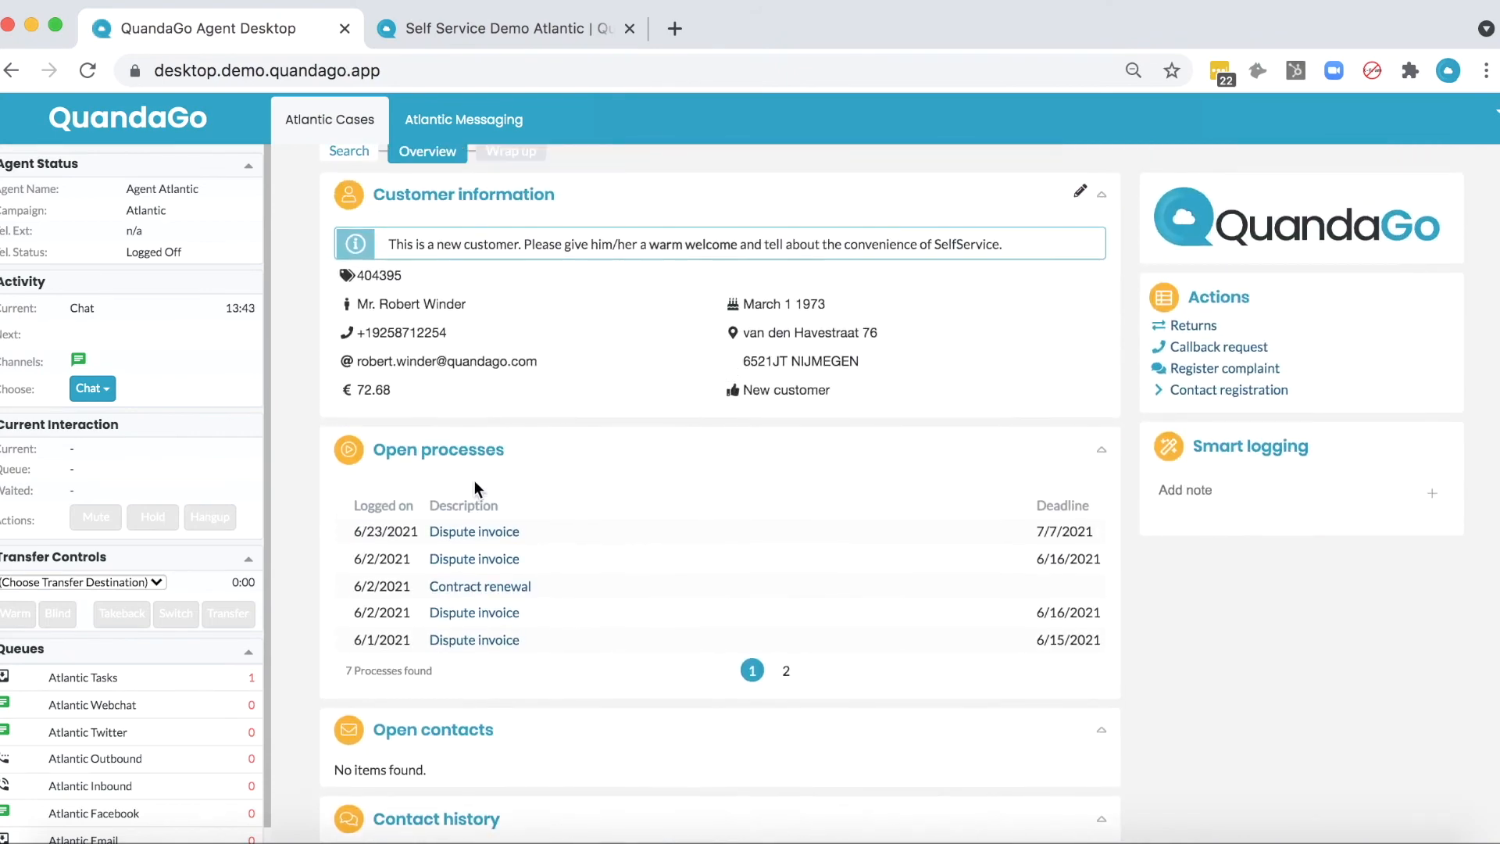
# Open the Dispute invoice process logged on 6/23/2021, review its dispute details and process step statuses, and close the process view.
pyautogui.click(441, 536)
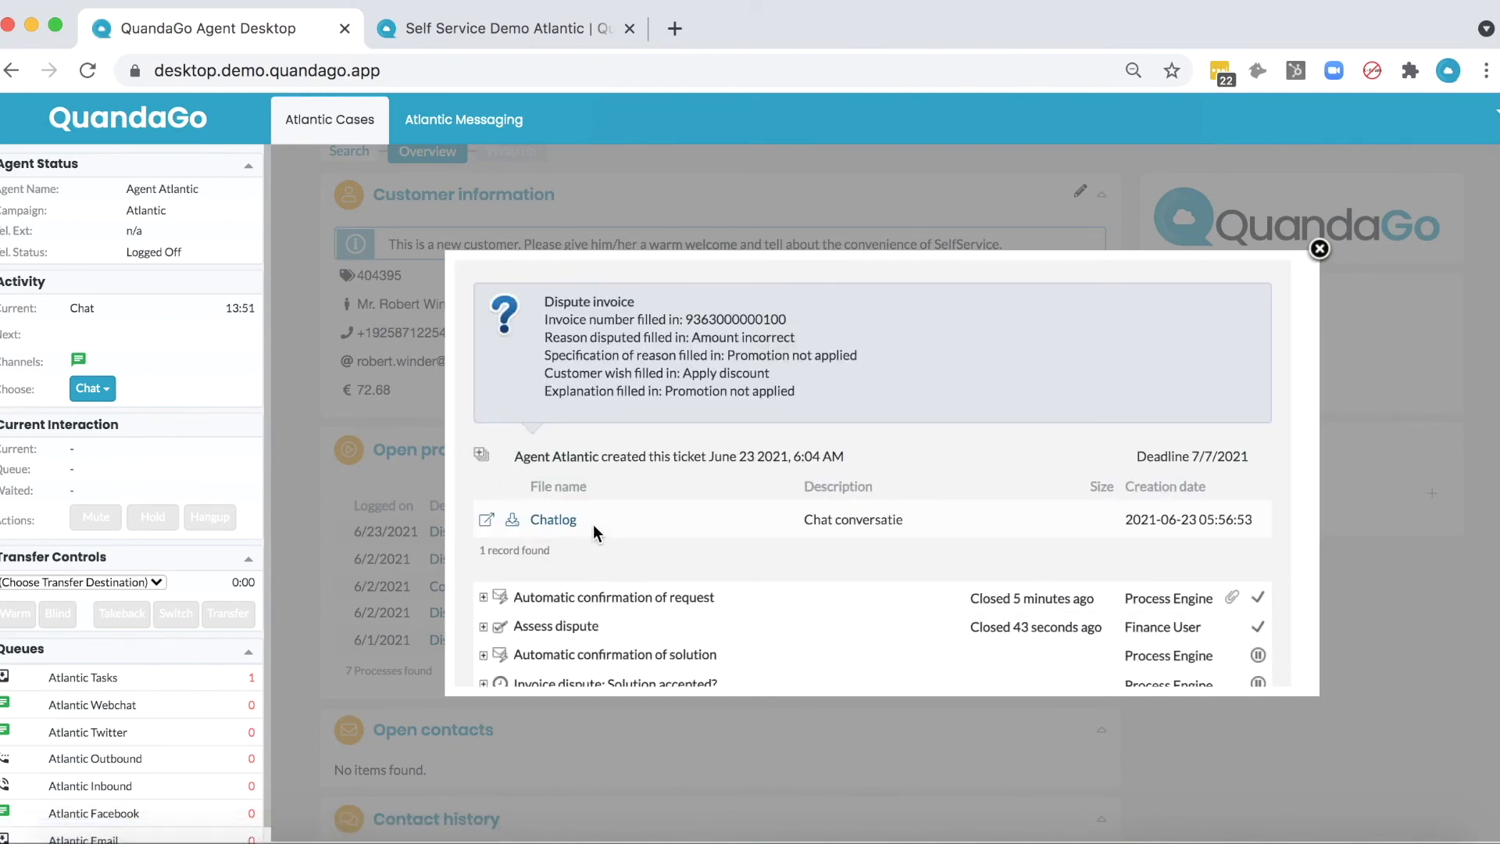
pyautogui.scroll(-1, 593, 530)
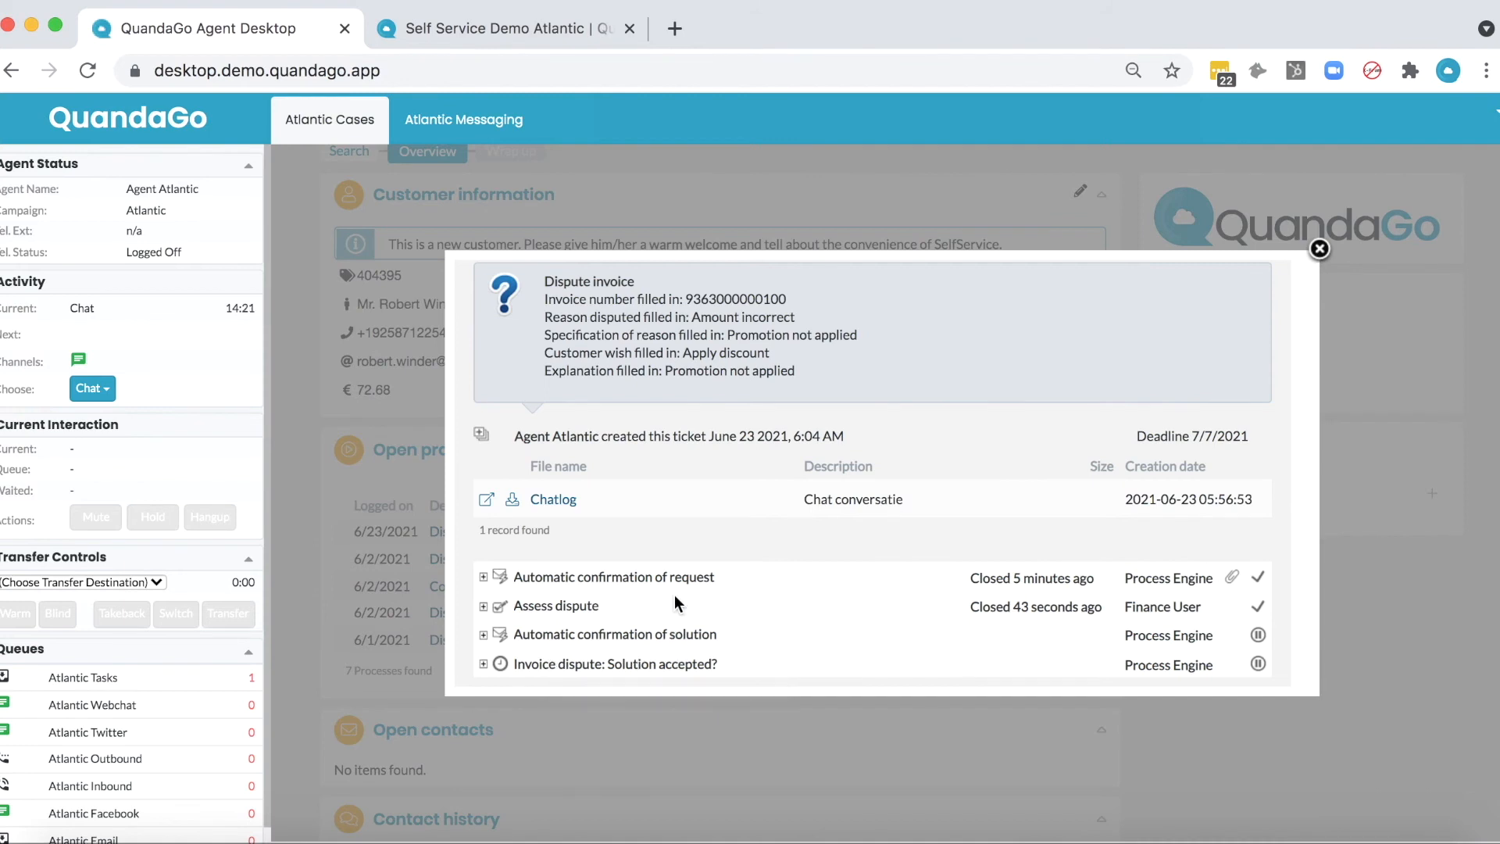
pyautogui.scroll(1, 674, 593)
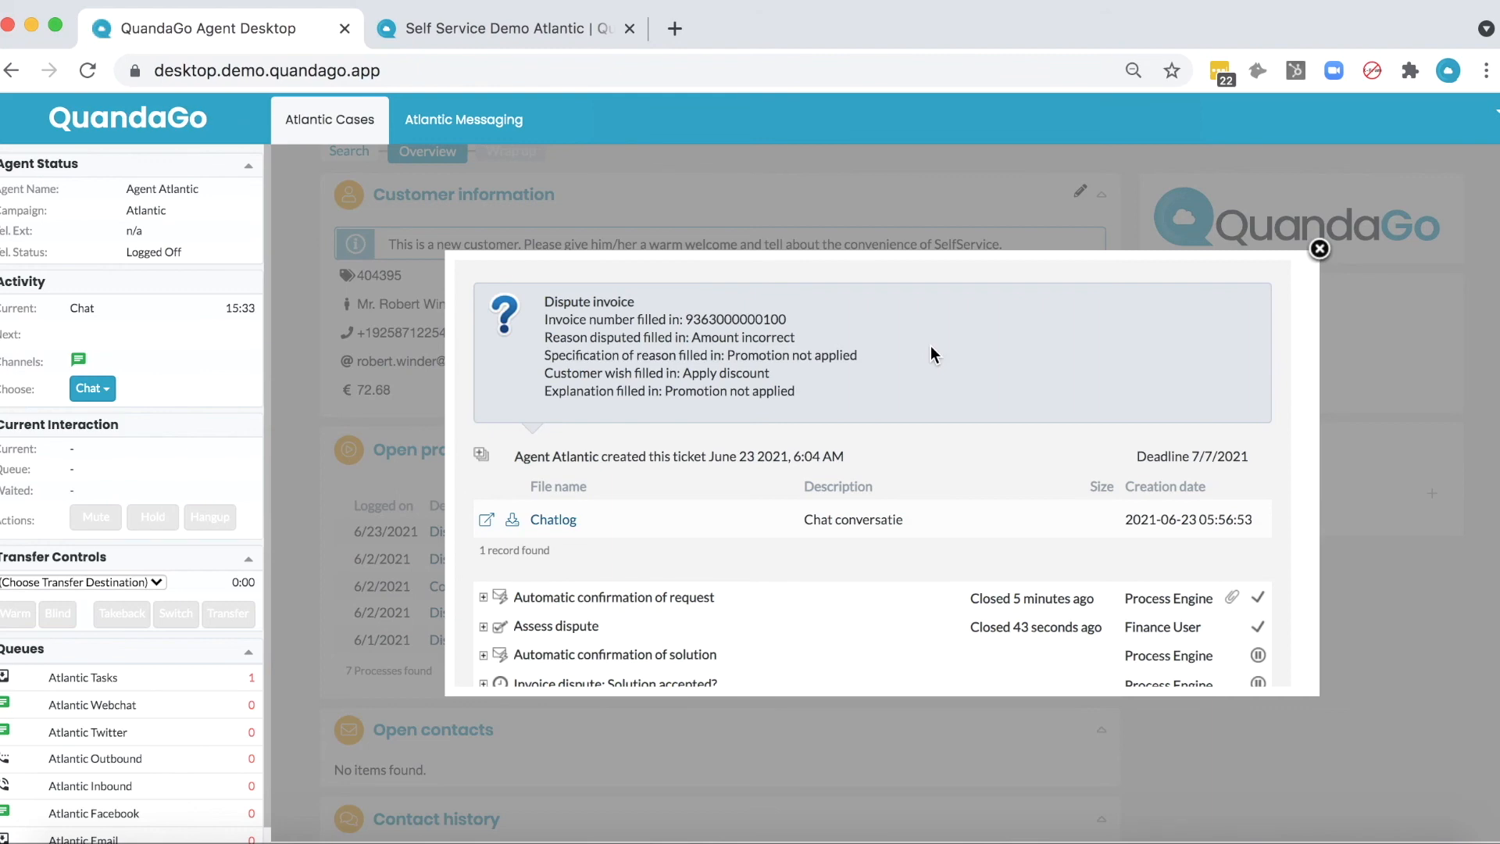
pyautogui.click(1319, 248)
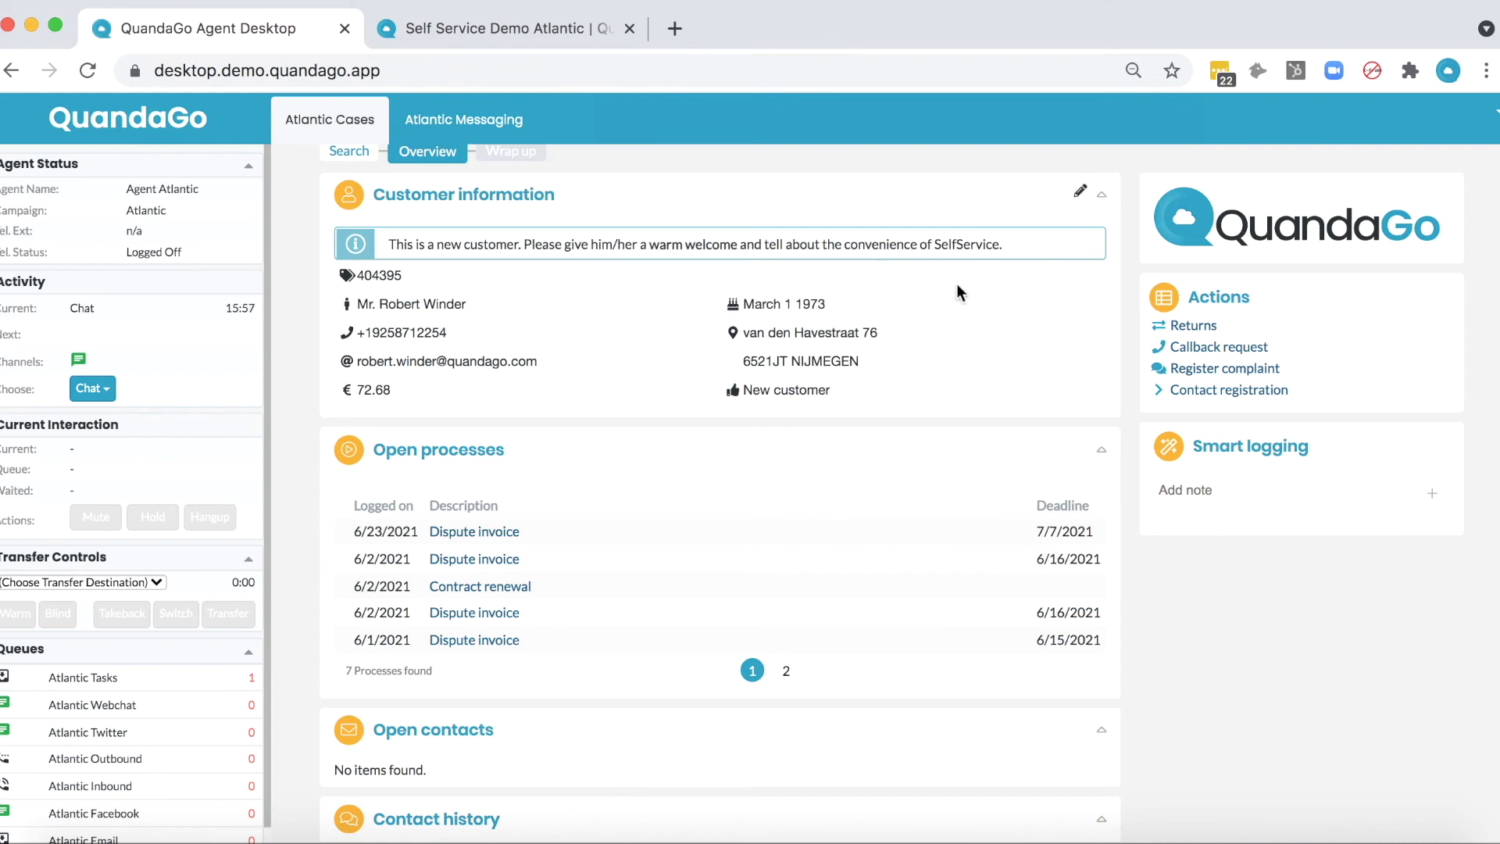
pyautogui.scroll(2, 876, 338)
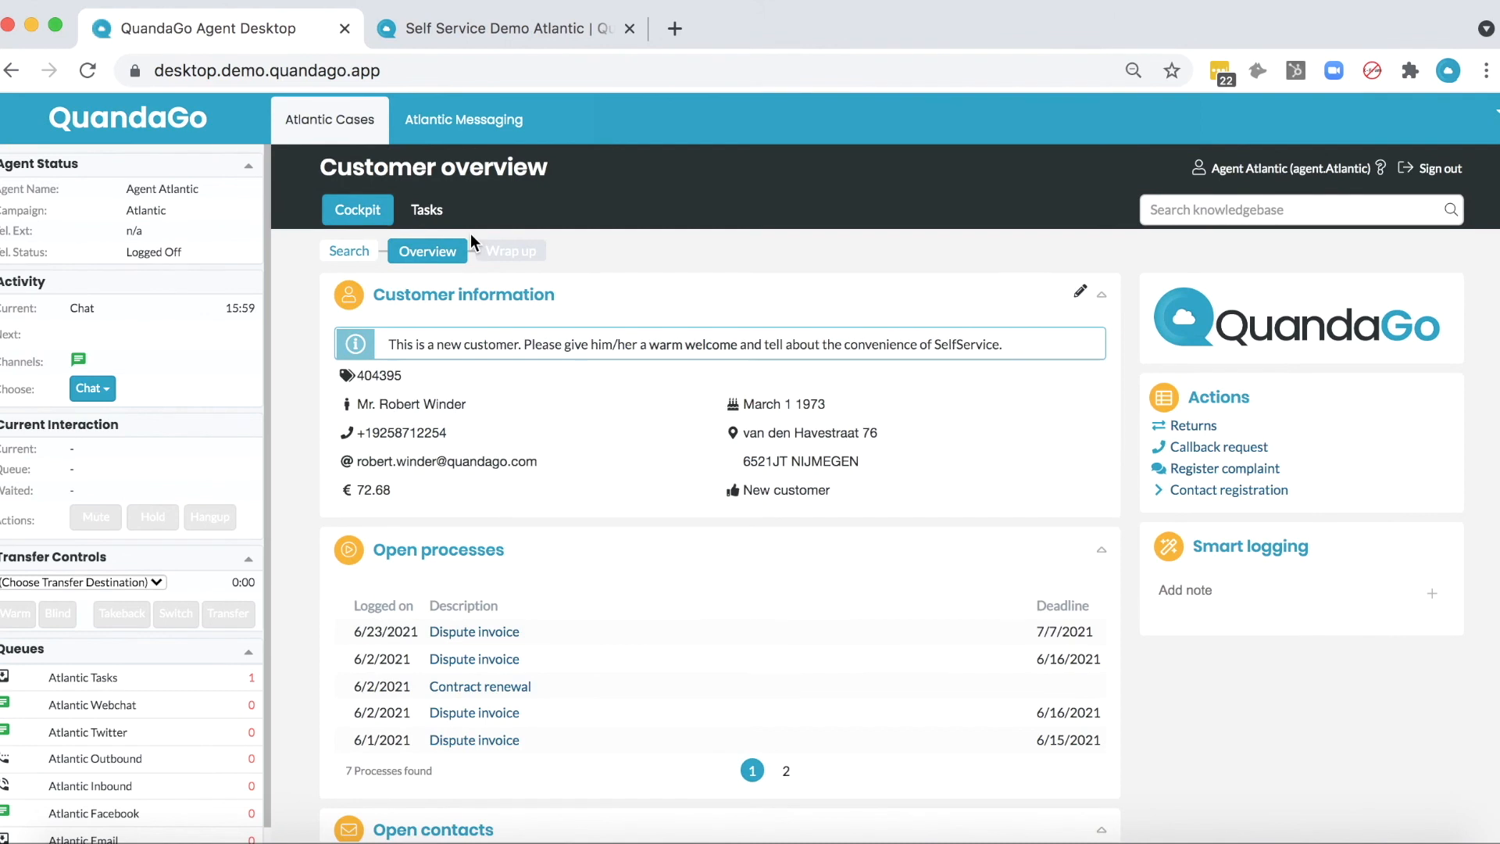